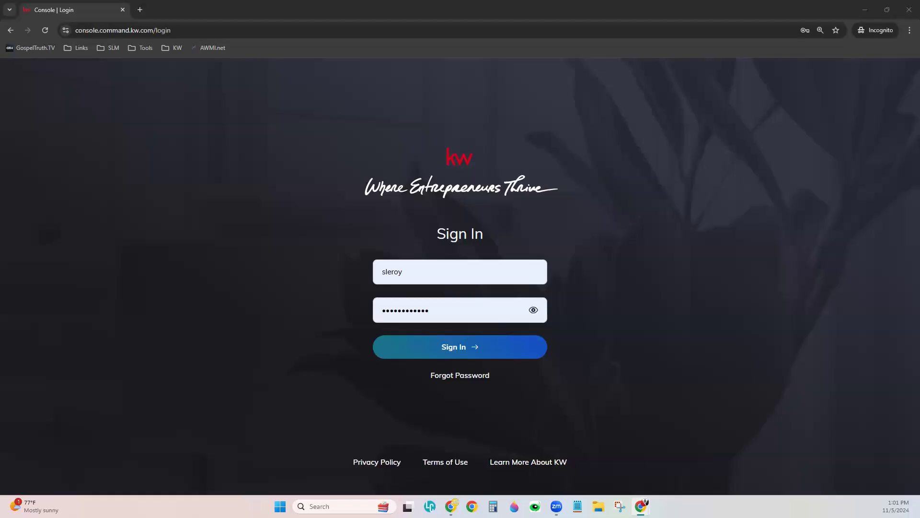
- Sign in to KW Command from the login page
left_click(492, 350)
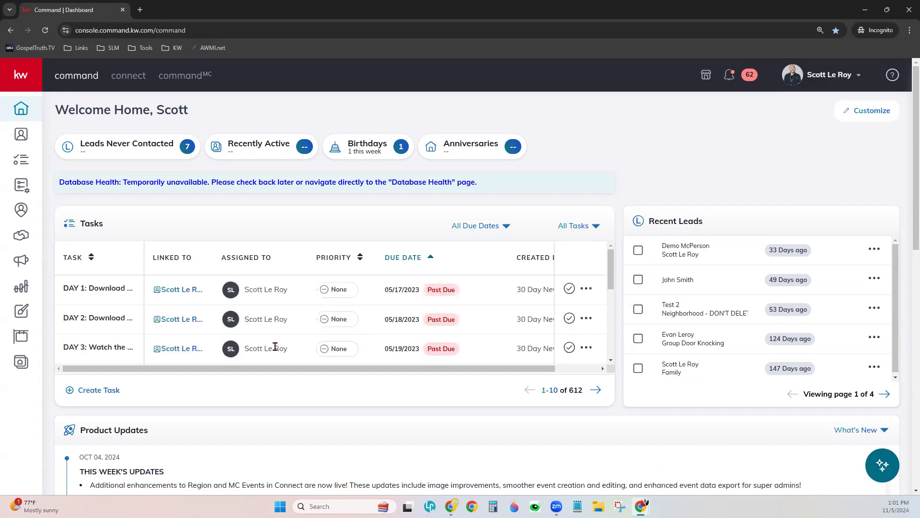
- Go to account Settings and open Marketing Profile under Connect Settings
left_click(822, 75)
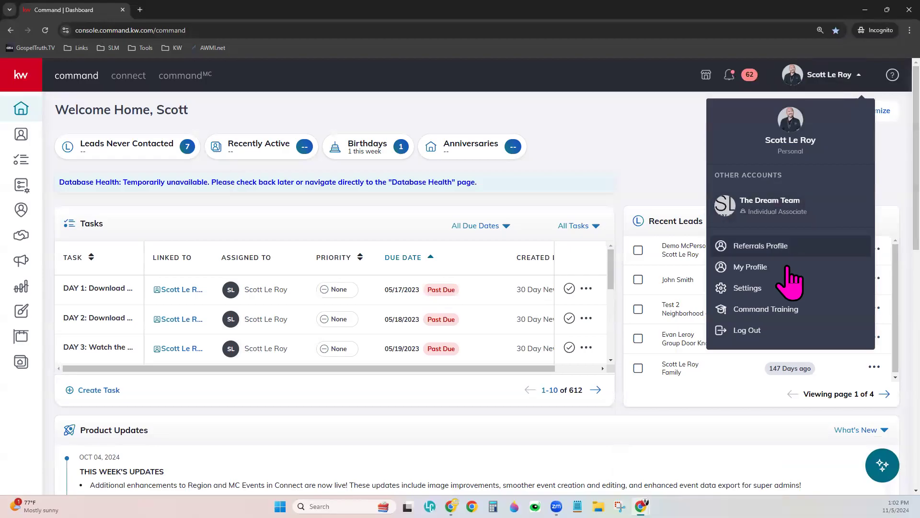
left_click(762, 289)
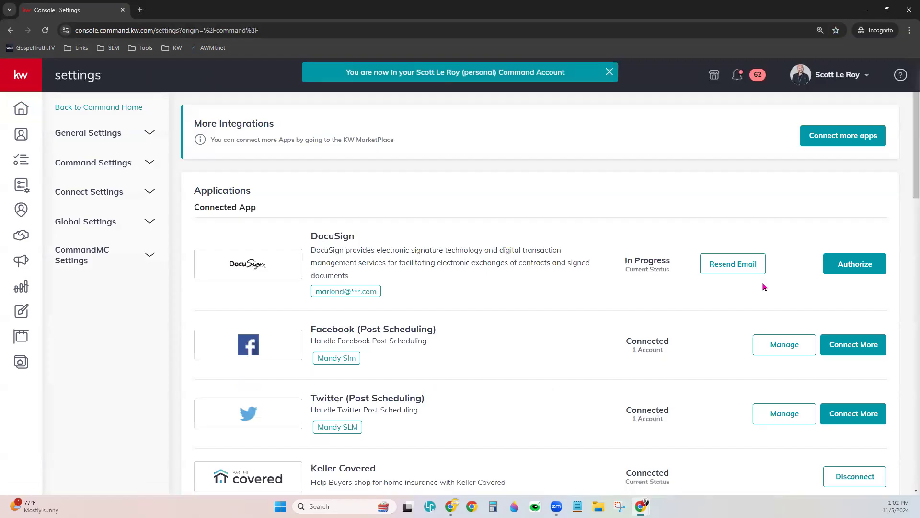
left_click(831, 78)
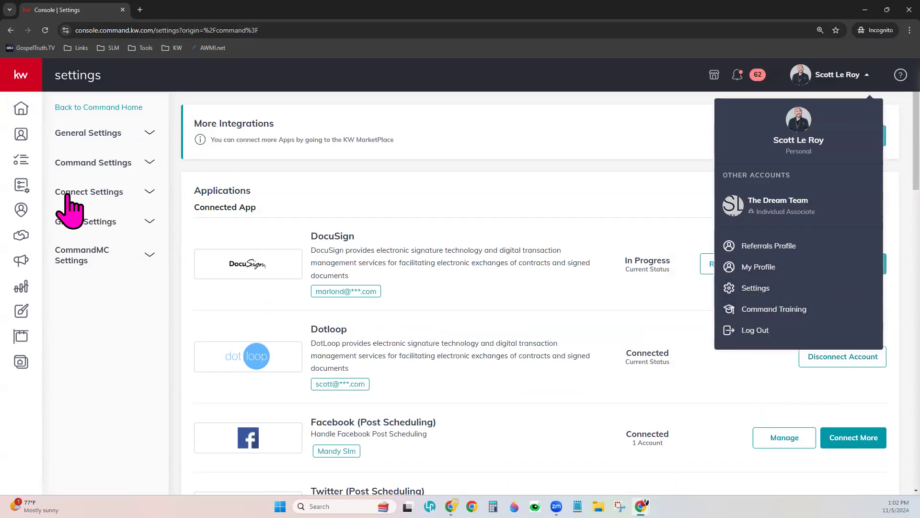
left_click(94, 193)
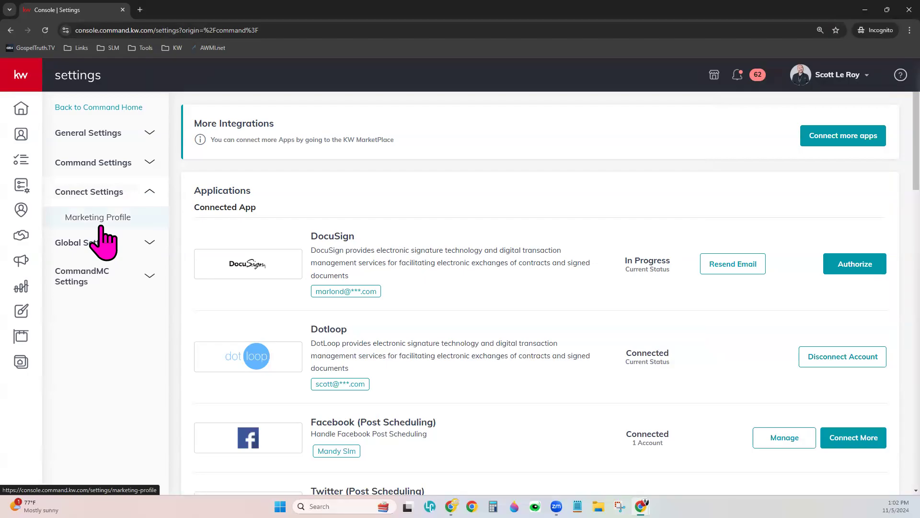
left_click(101, 226)
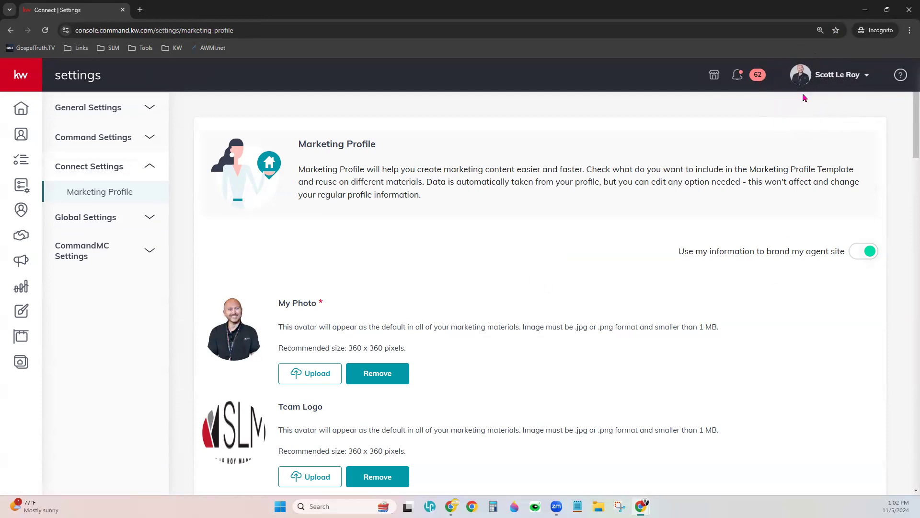
left_click(821, 79)
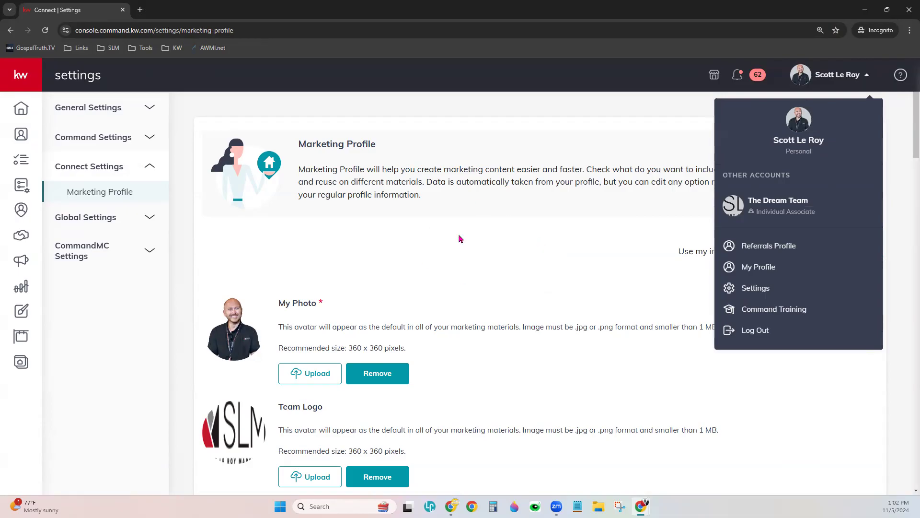
left_click(515, 249)
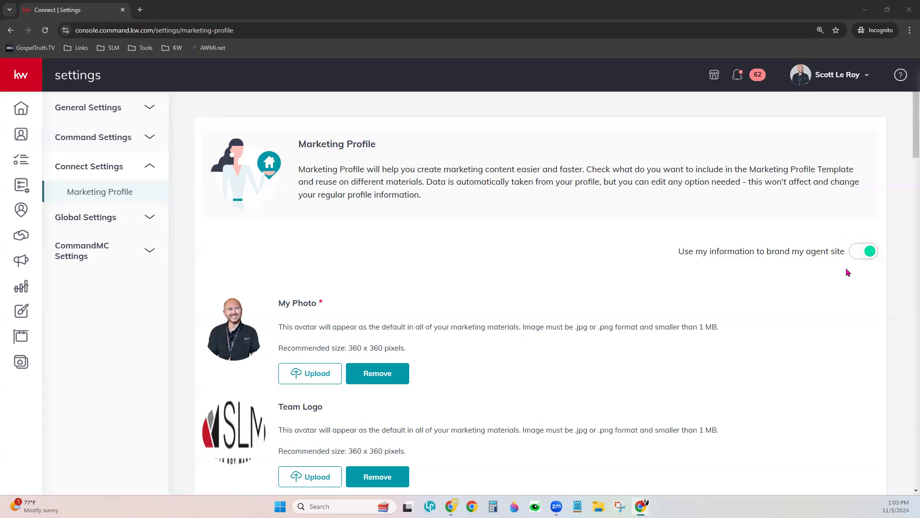
scroll(632, 254, "down", 2)
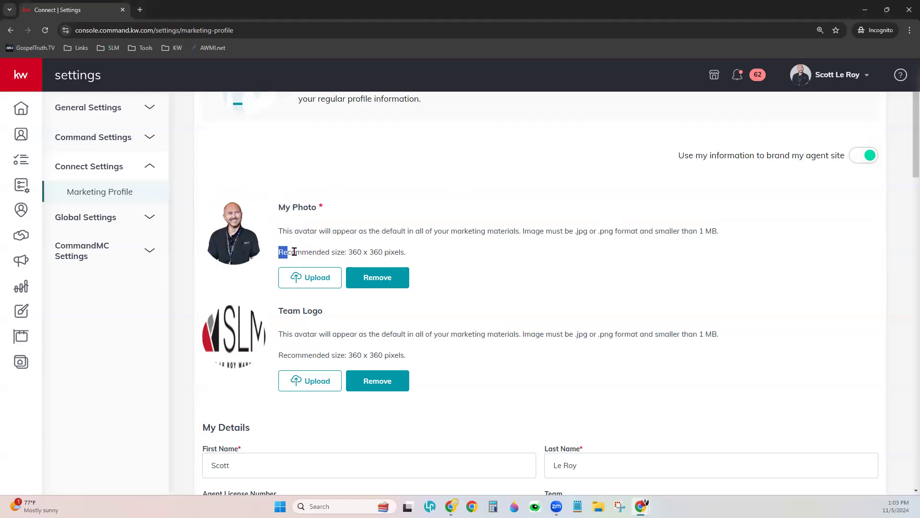
left_click_drag(280, 252, 405, 253)
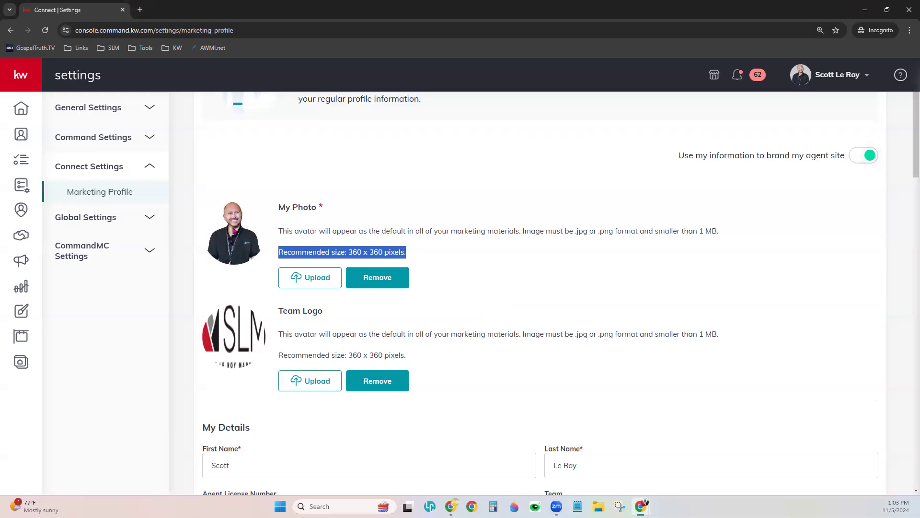
left_click(450, 321)
scroll(435, 294, "down", 2)
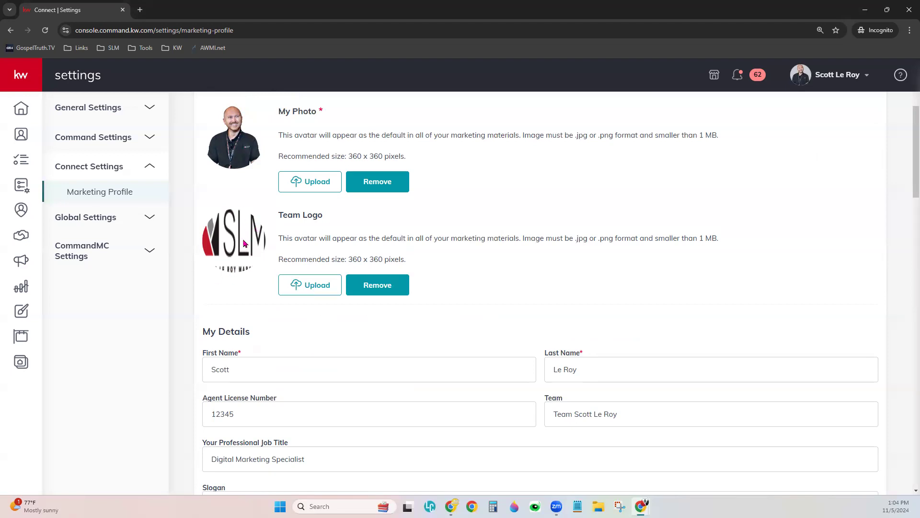
left_click_drag(280, 257, 417, 264)
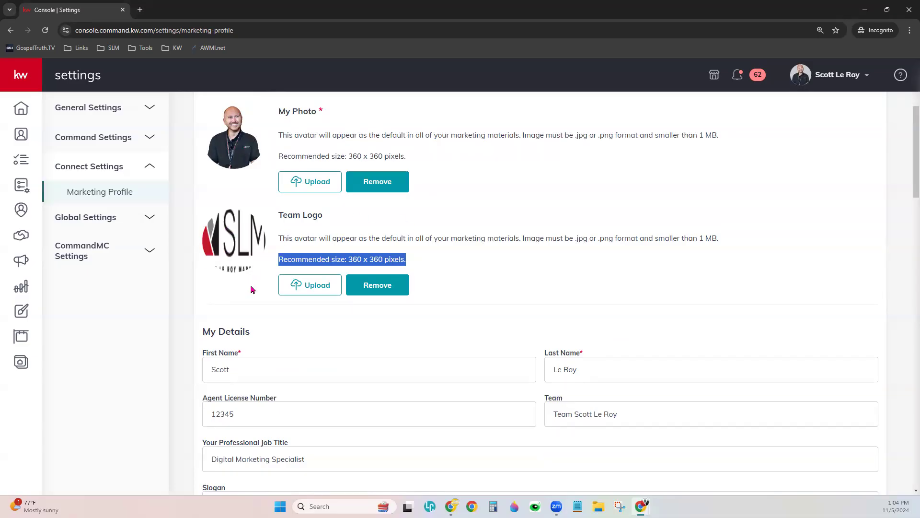
scroll(577, 302, "down", 4)
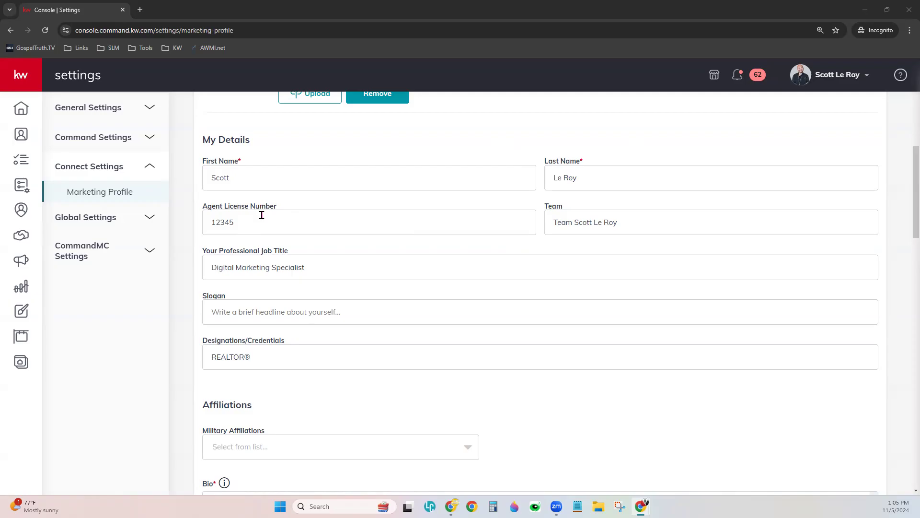
- Set the Military Affiliation to Supporter / Patriot
scroll(378, 268, "down", 5)
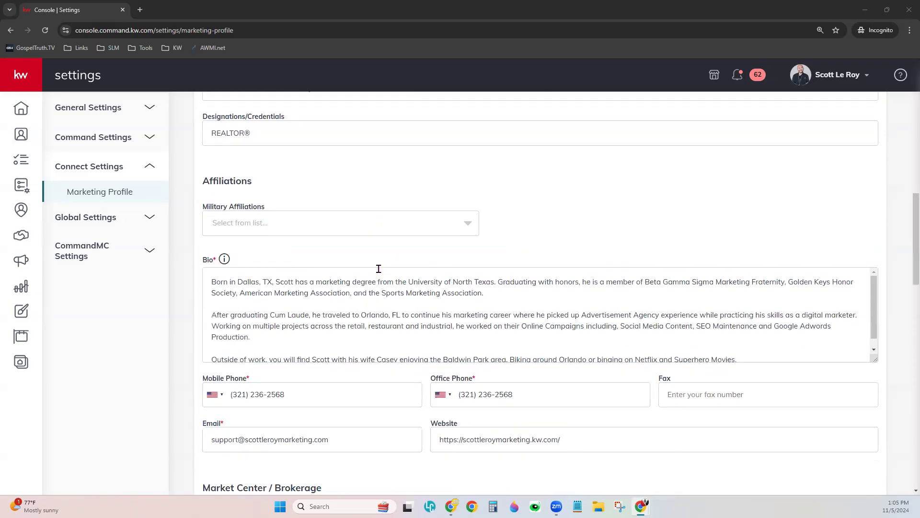
scroll(370, 267, "down", 2)
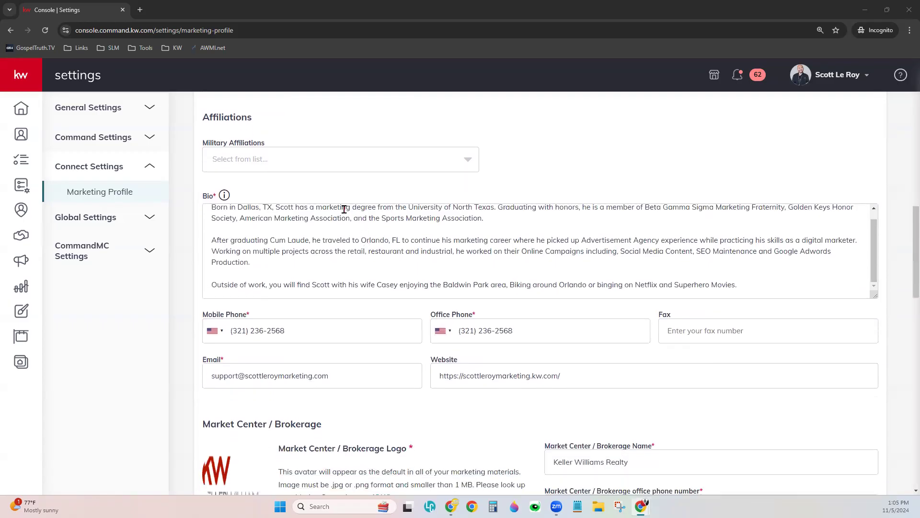
left_click(297, 171)
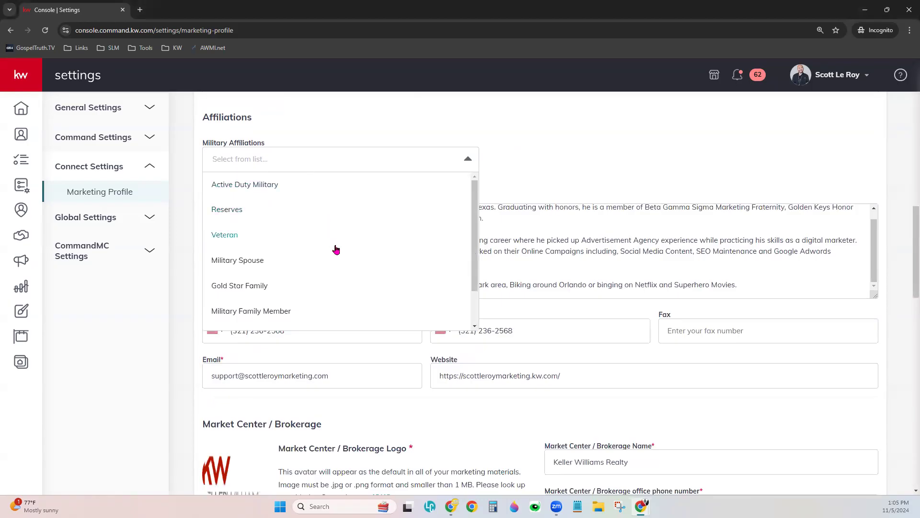
scroll(321, 296, "down", 1)
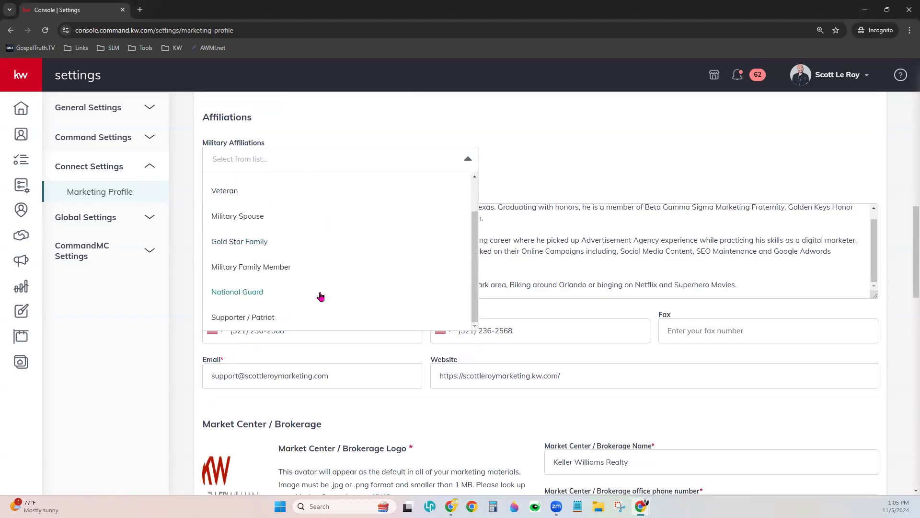
left_click(263, 318)
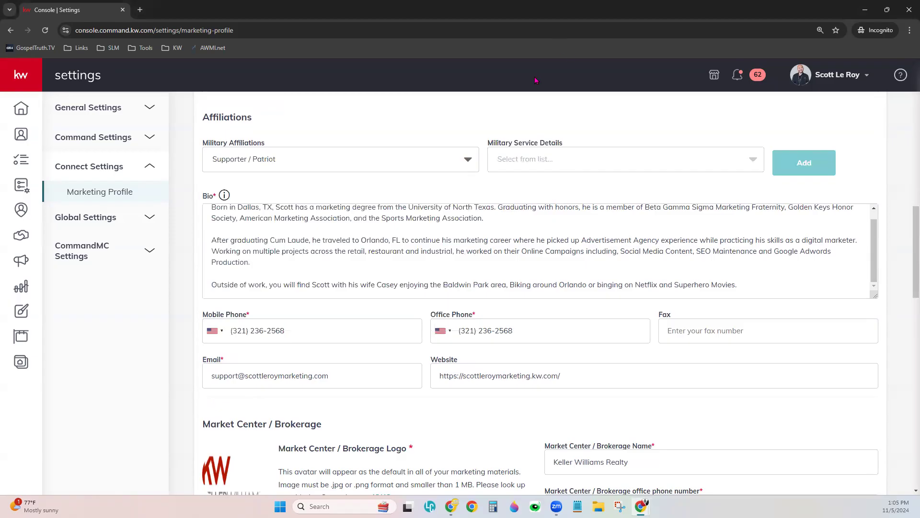
- Browse the Military Service Details options without choosing one, keeping Supporter / Patriot
left_click(559, 160)
scroll(584, 234, "down", 1)
scroll(585, 234, "down", 15)
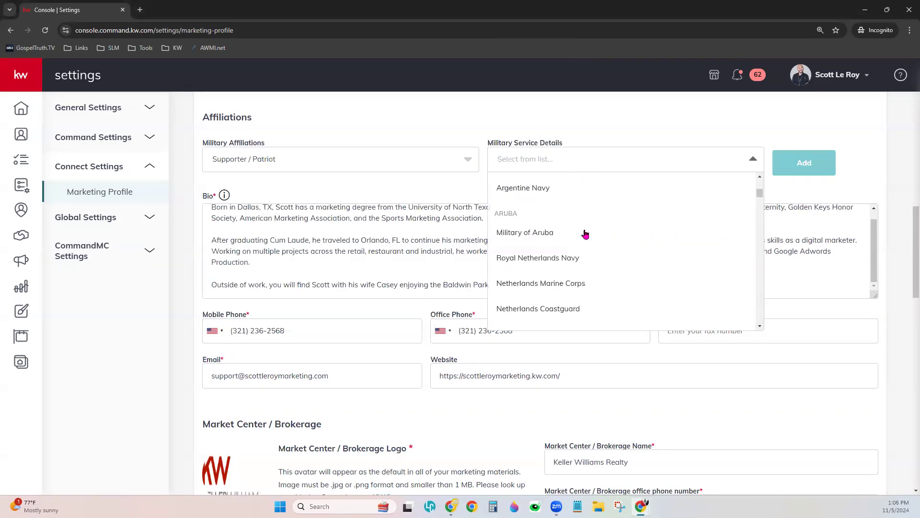
scroll(585, 233, "down", 12)
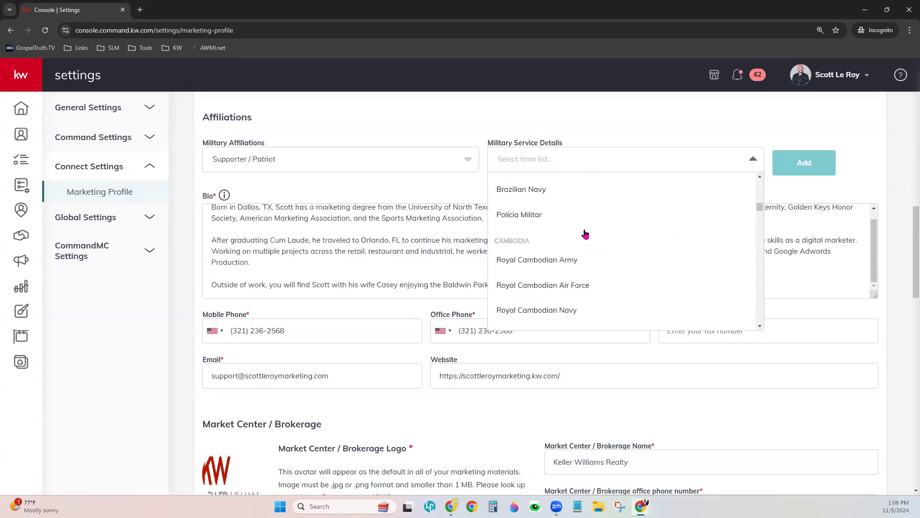
scroll(585, 233, "down", 12)
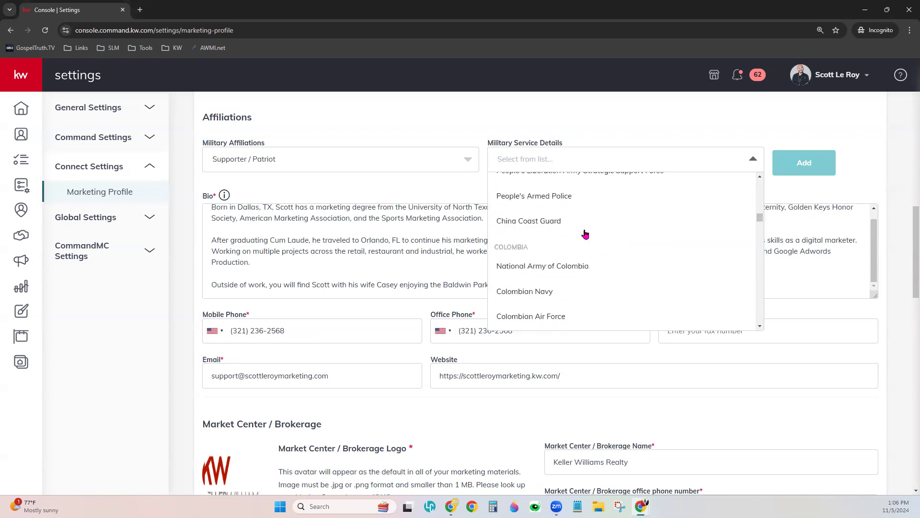
scroll(584, 233, "down", 6)
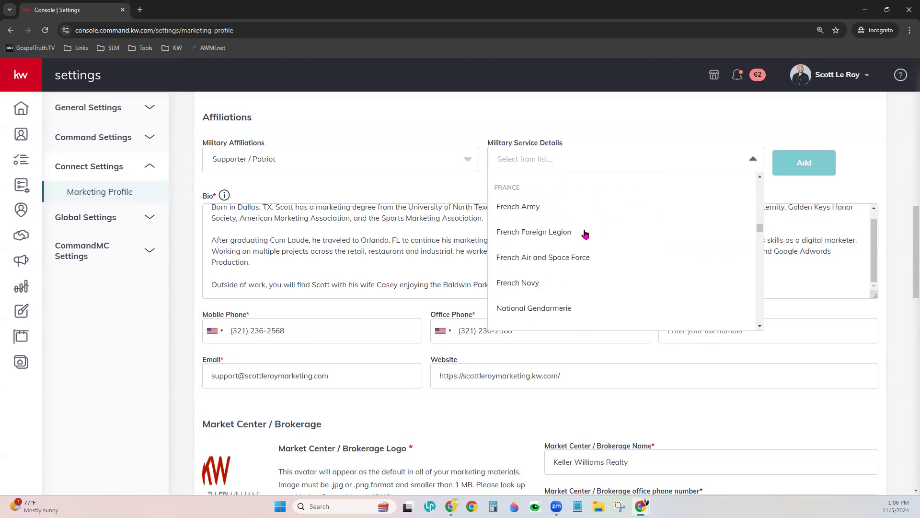
left_click(512, 108)
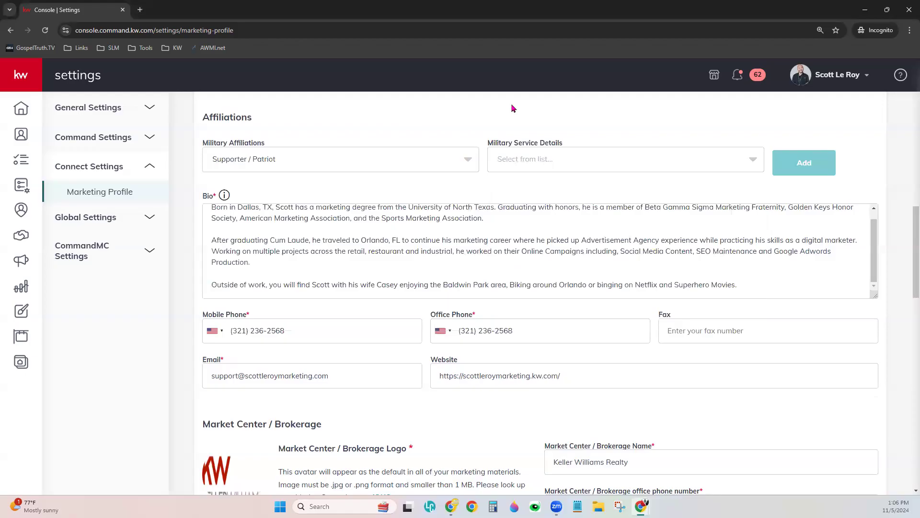
left_click(467, 159)
scroll(355, 239, "up", 2)
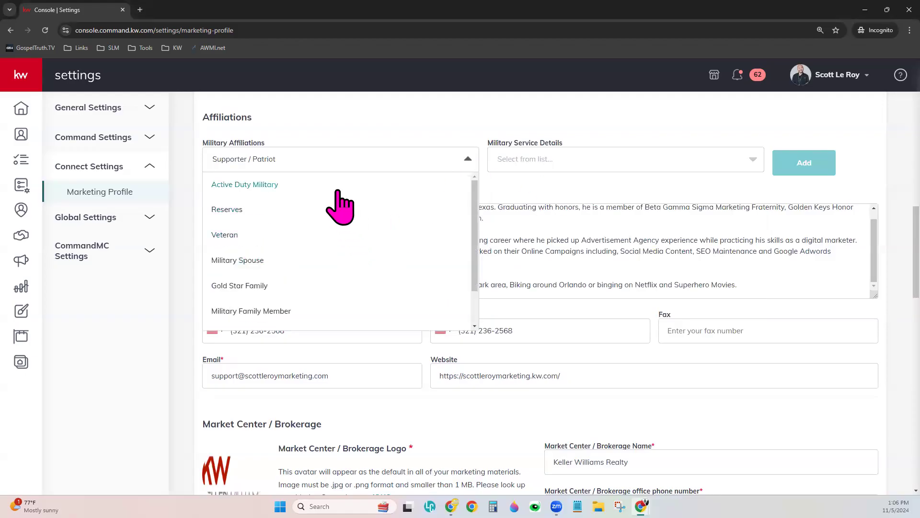
left_click(359, 128)
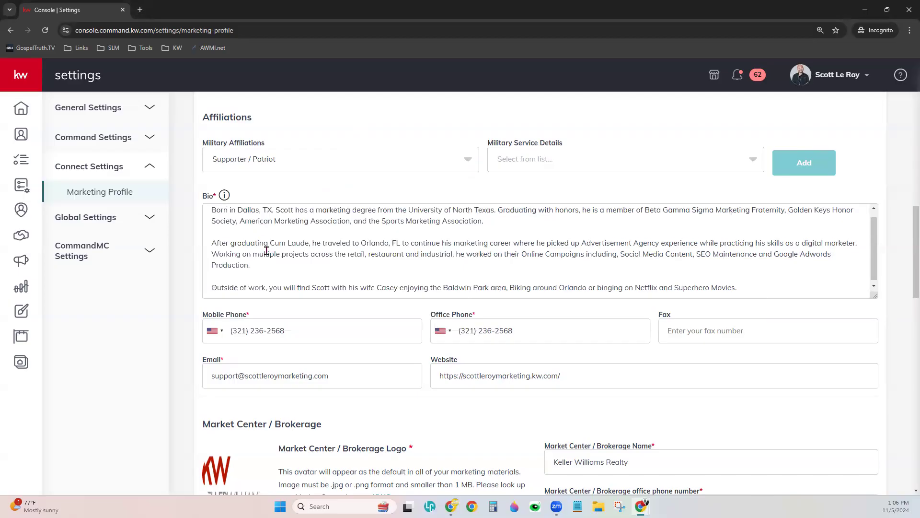
scroll(266, 247, "up", 1)
left_click(318, 218)
left_click(331, 273)
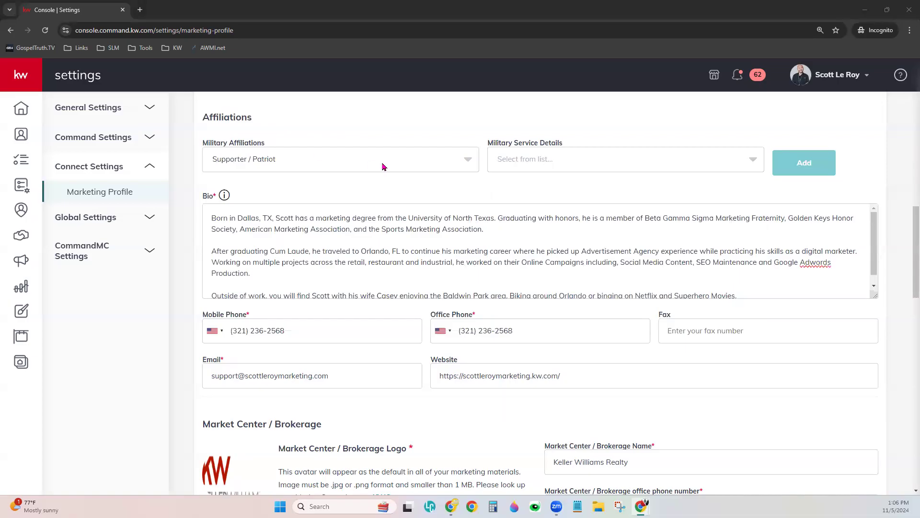
left_click(339, 273)
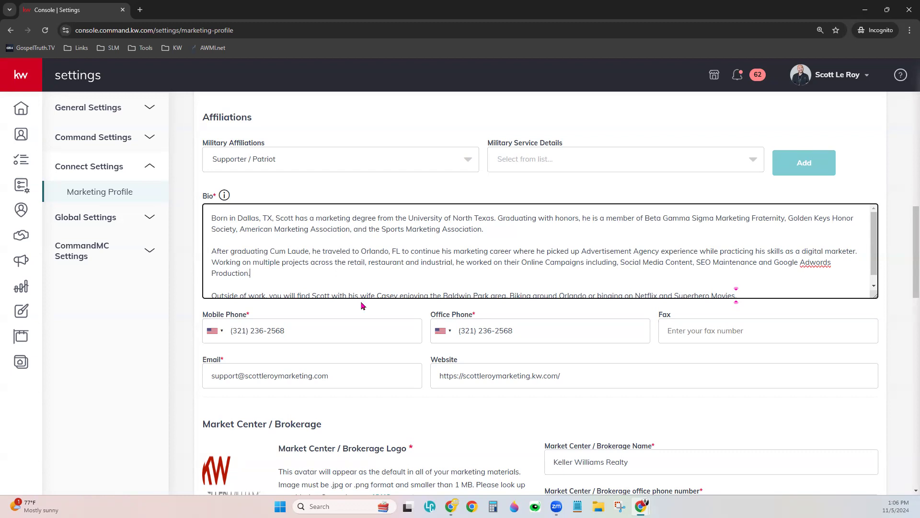
scroll(362, 306, "down", 1)
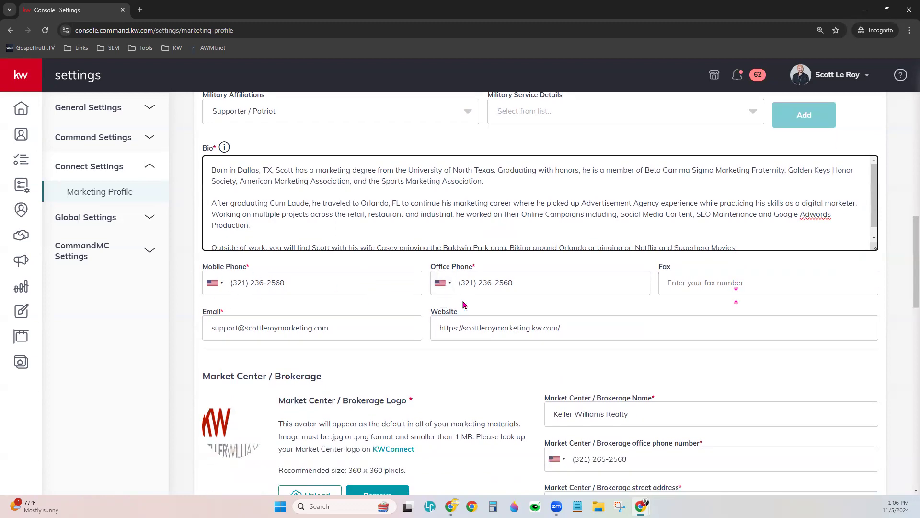
scroll(349, 304, "down", 2)
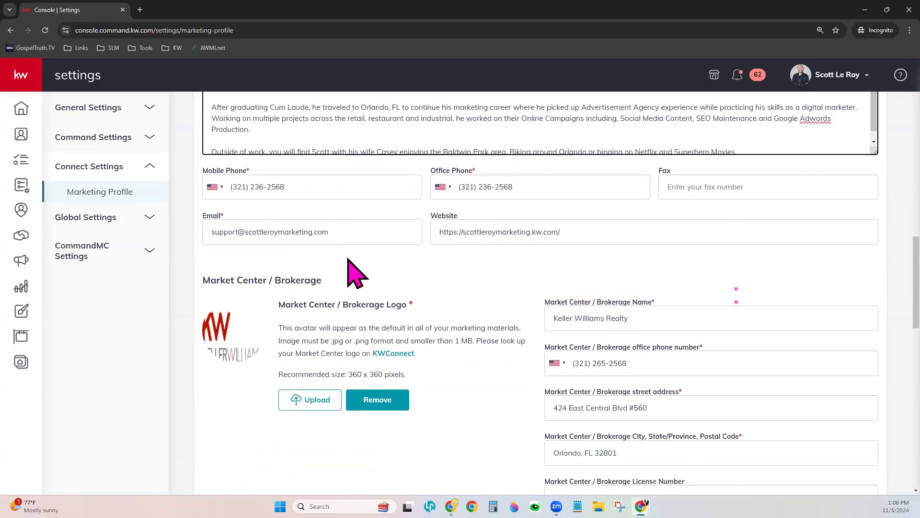
- Step through the mobile phone, office phone, email and website fields
left_click(307, 183)
left_click(530, 191)
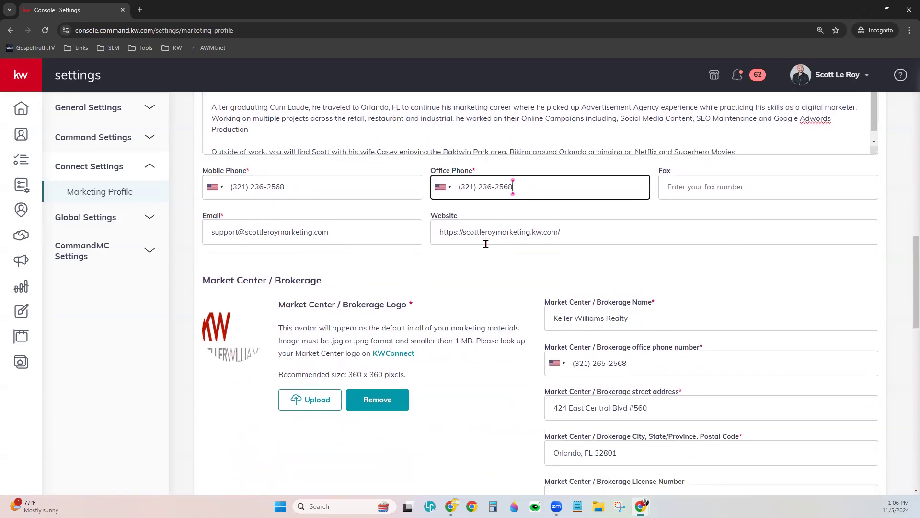
left_click(337, 222)
left_click(585, 232)
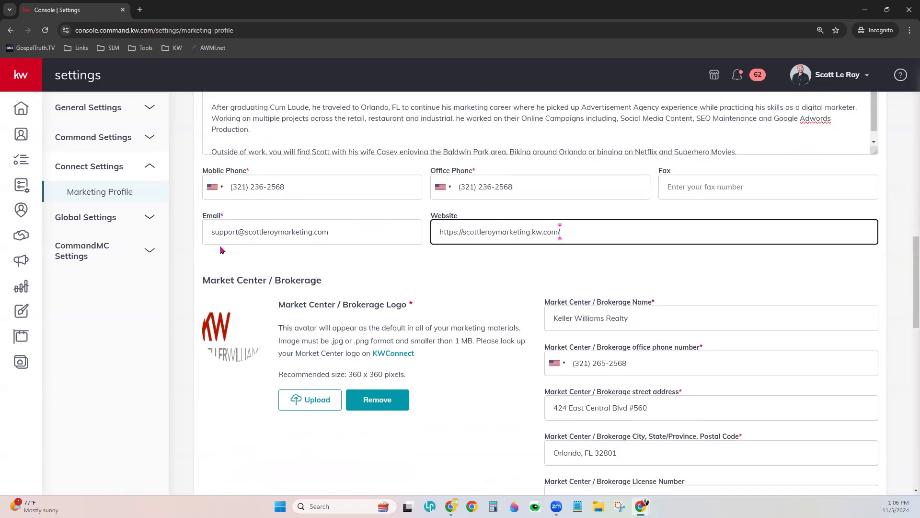
left_click(466, 232)
left_click_drag(462, 232, 436, 239)
left_click(464, 232)
left_click_drag(463, 232, 431, 232)
left_click(468, 234)
left_click(491, 232)
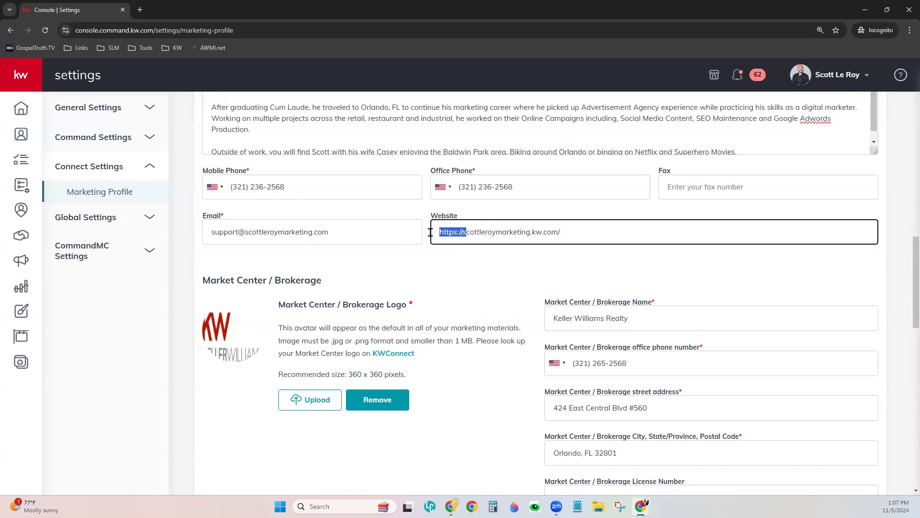
left_click(325, 216)
- Load scottleroymarketing.kw.com in a new browser tab
left_click(139, 10)
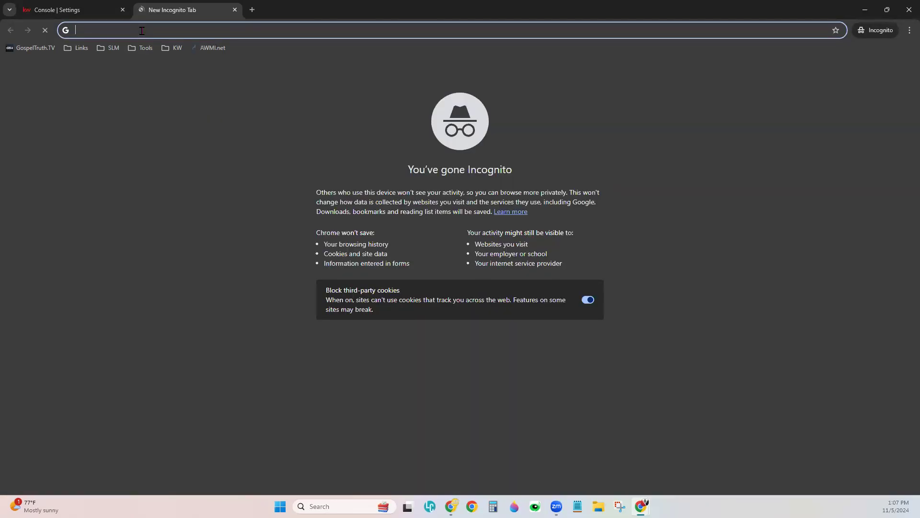
type("scottleroymarketing")
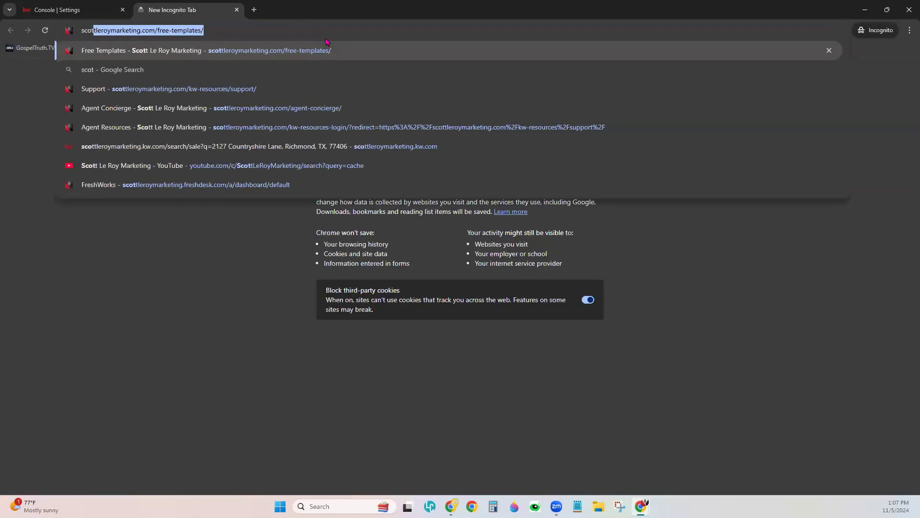
type(".kw.com")
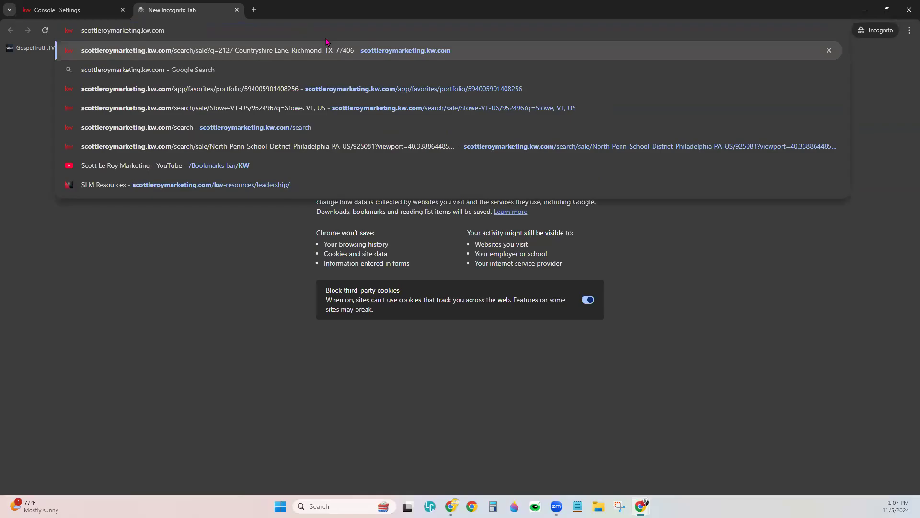
key("Return")
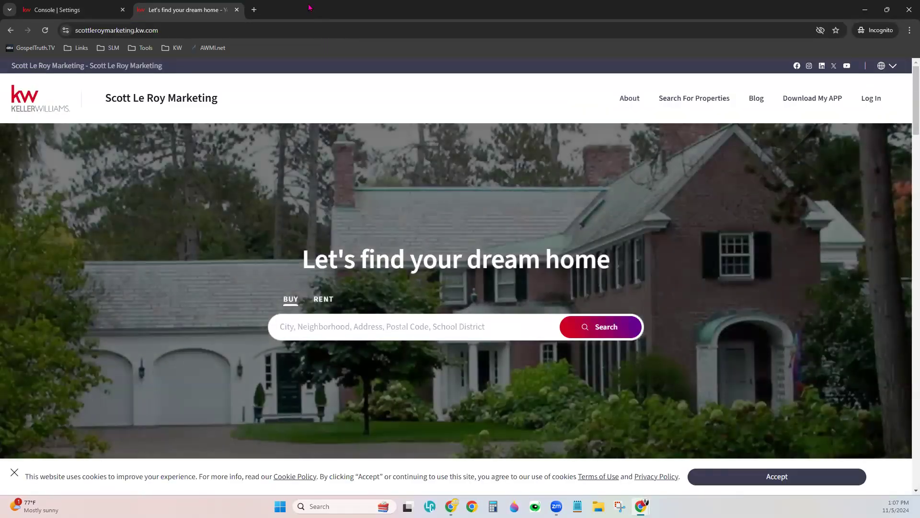
- Copy the agent site's web address and return to the Console | Settings tab
left_click(311, 29)
right_click(312, 28)
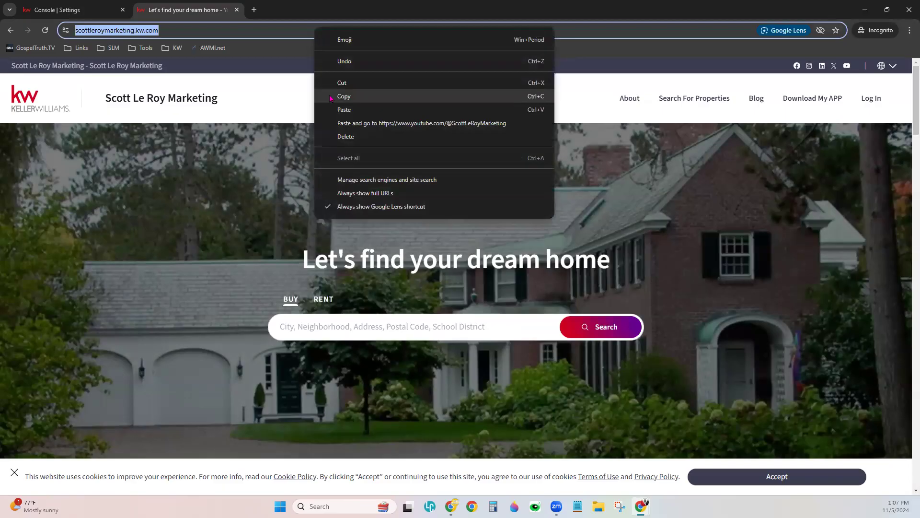
left_click(330, 98)
left_click(86, 11)
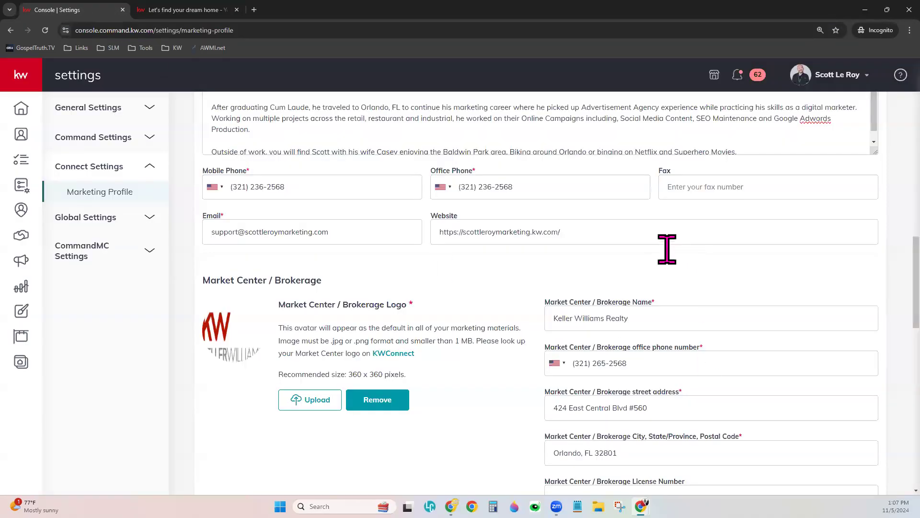
- Replace the old Website field address with the pasted agent site URL
triple_click(600, 239)
key("BackSpace")
key("ctrl+v")
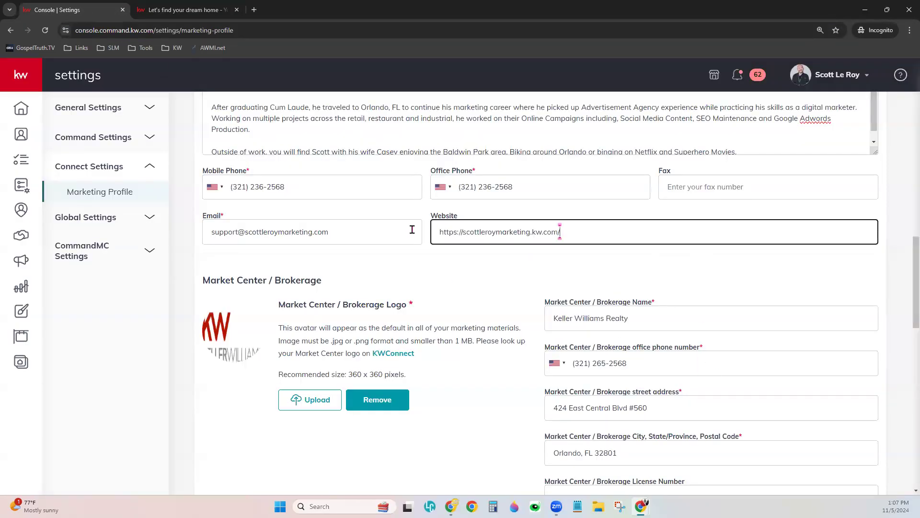
left_click(463, 270)
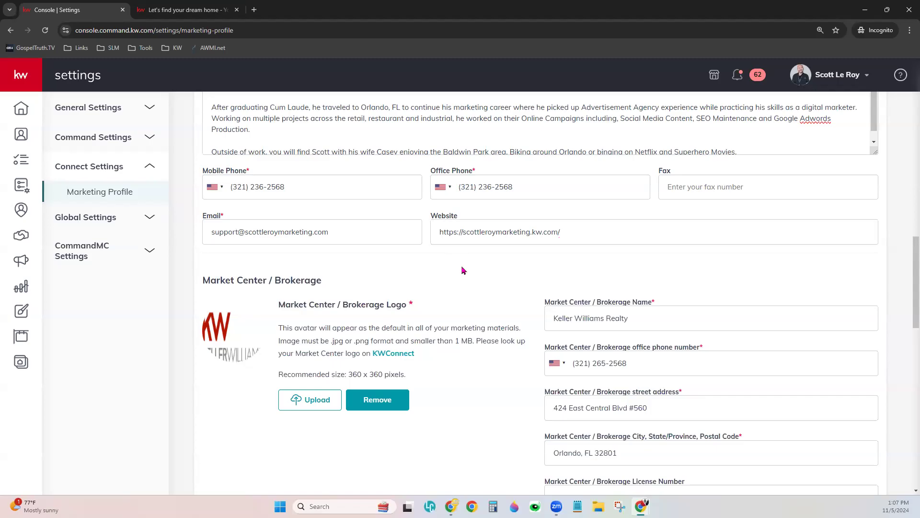
scroll(463, 270, "down", 3)
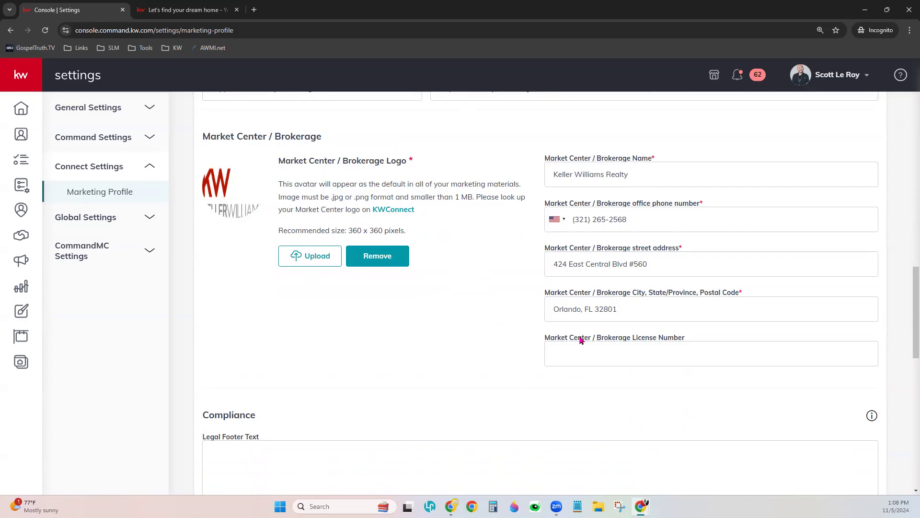
scroll(508, 360, "down", 6)
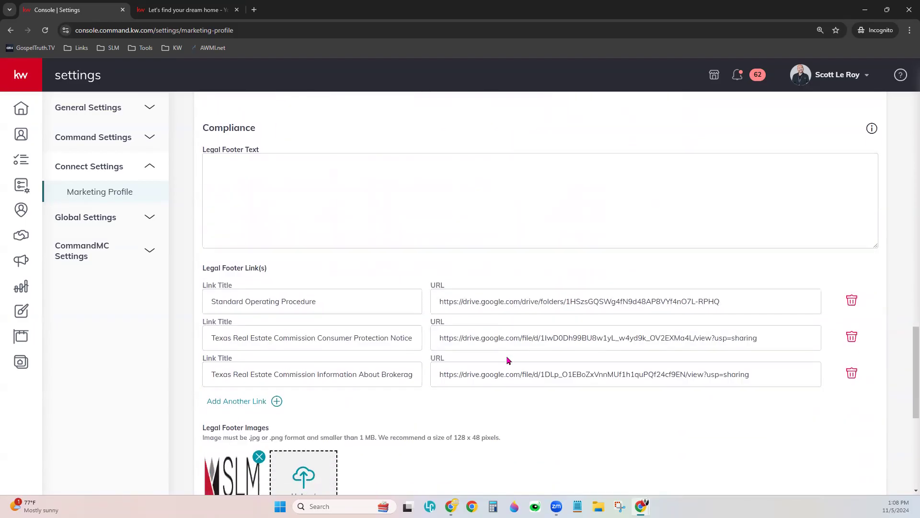
left_click(294, 203)
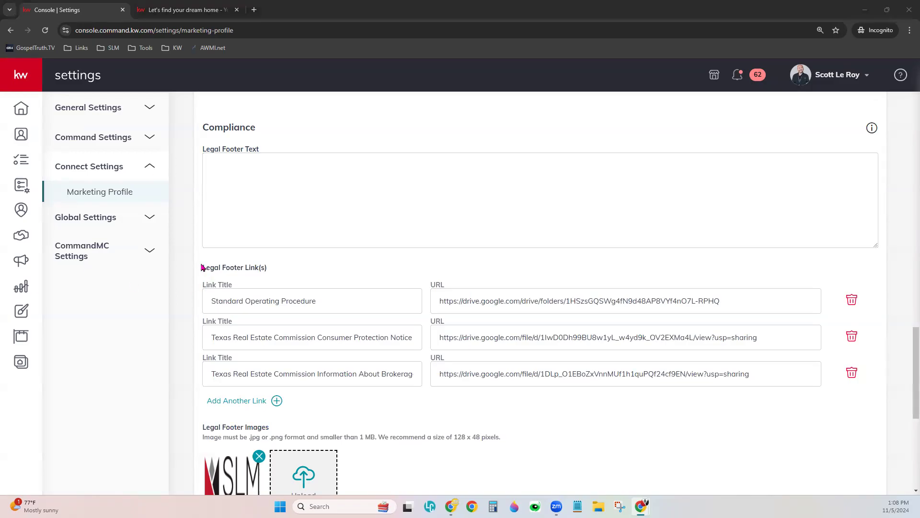
left_click_drag(202, 268, 269, 272)
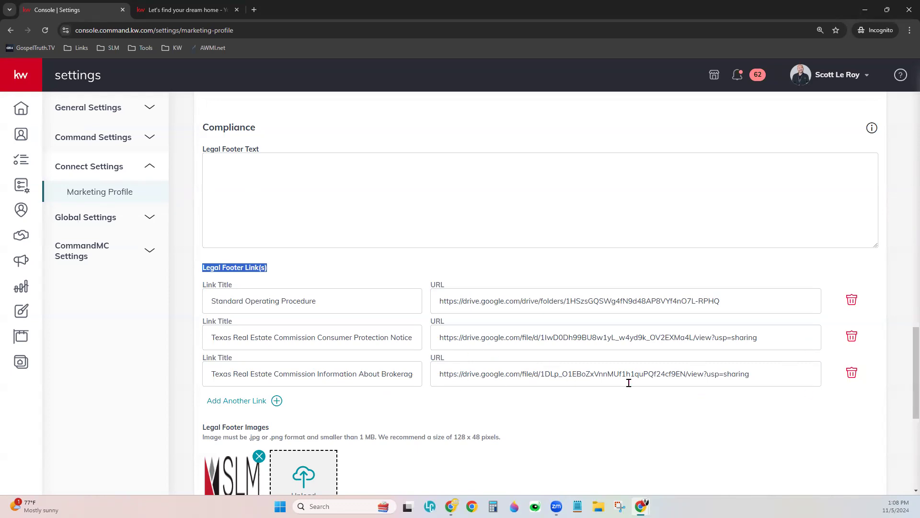
scroll(627, 380, "down", 4)
scroll(611, 395, "down", 2)
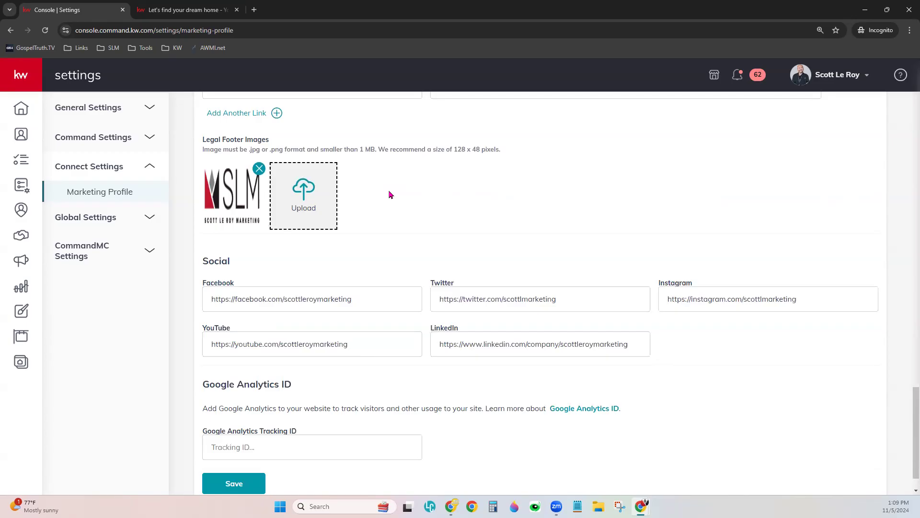
scroll(388, 194, "down", 1)
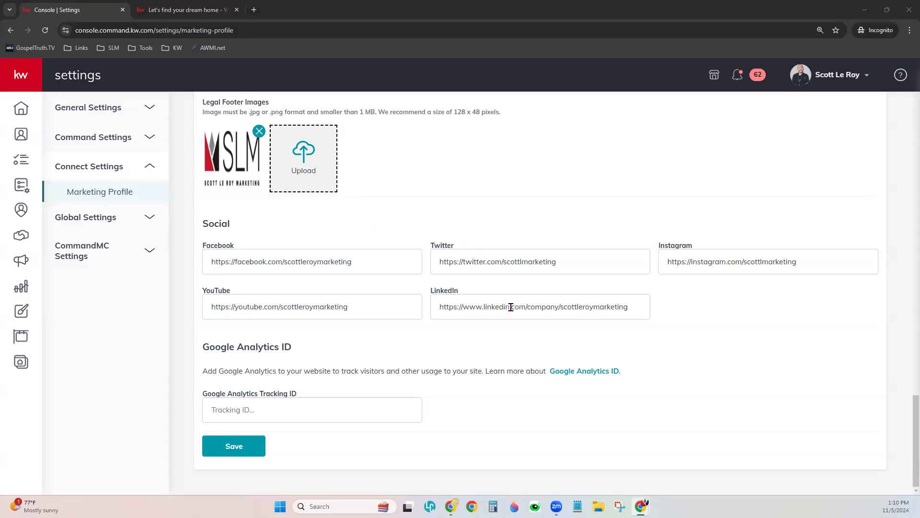
left_click_drag(201, 344, 304, 344)
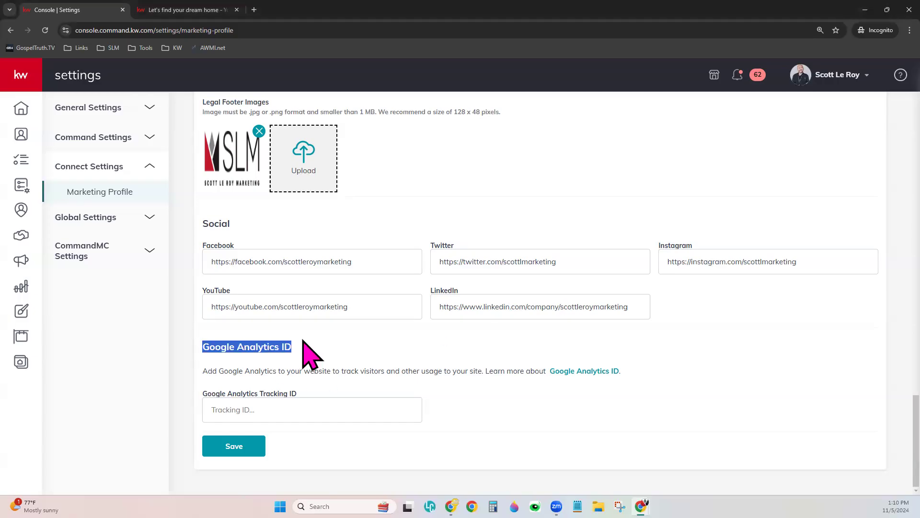
left_click(347, 350)
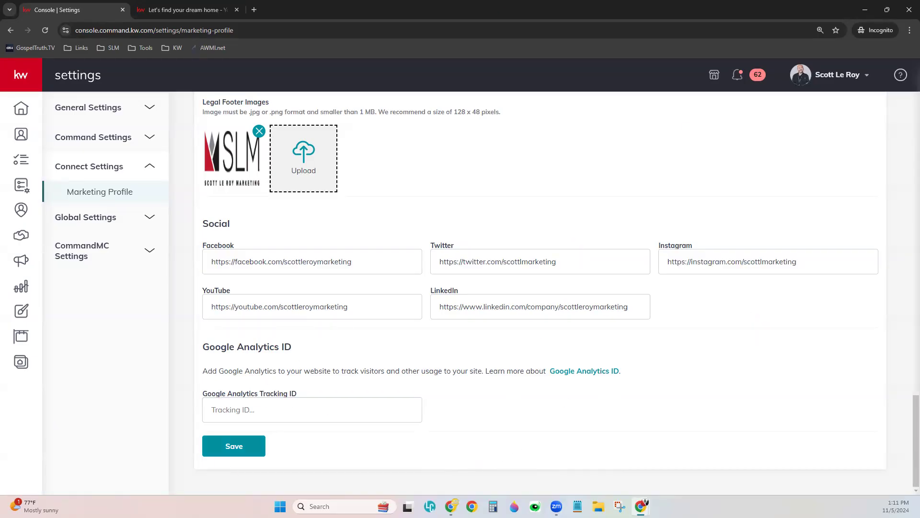
- Save the Marketing Profile changes and return to the top of the page
left_click(223, 449)
scroll(503, 390, "up", 10)
scroll(504, 390, "up", 8)
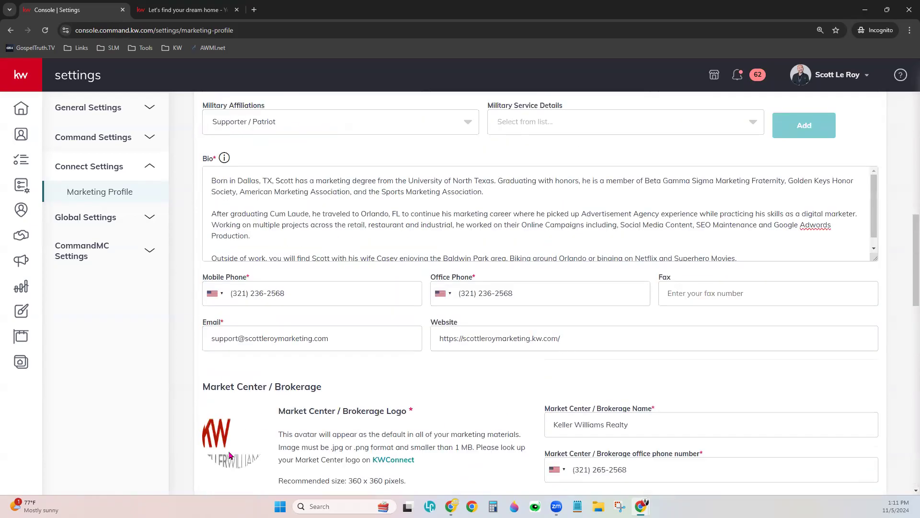
scroll(400, 424, "up", 5)
scroll(401, 423, "up", 7)
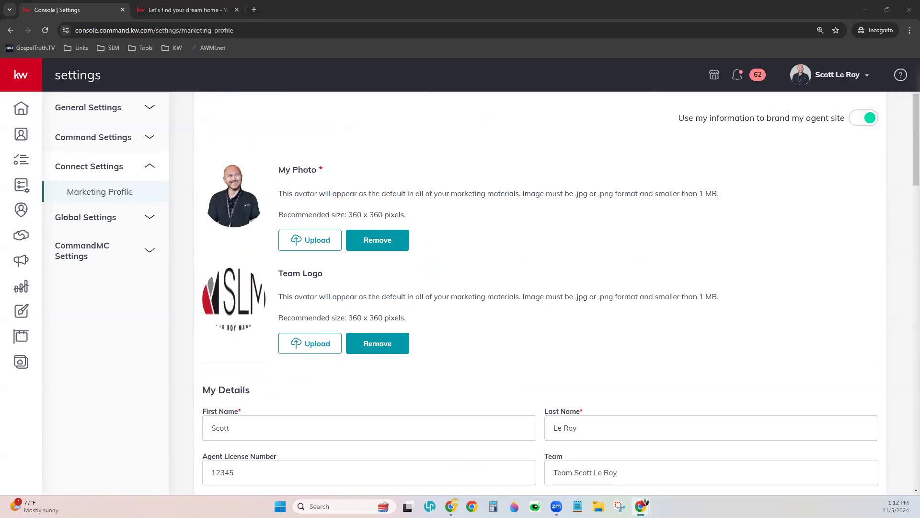
- Reach kwconnect.com in a new tab, correcting the mistyped kwcconnect.com address
left_click(254, 10)
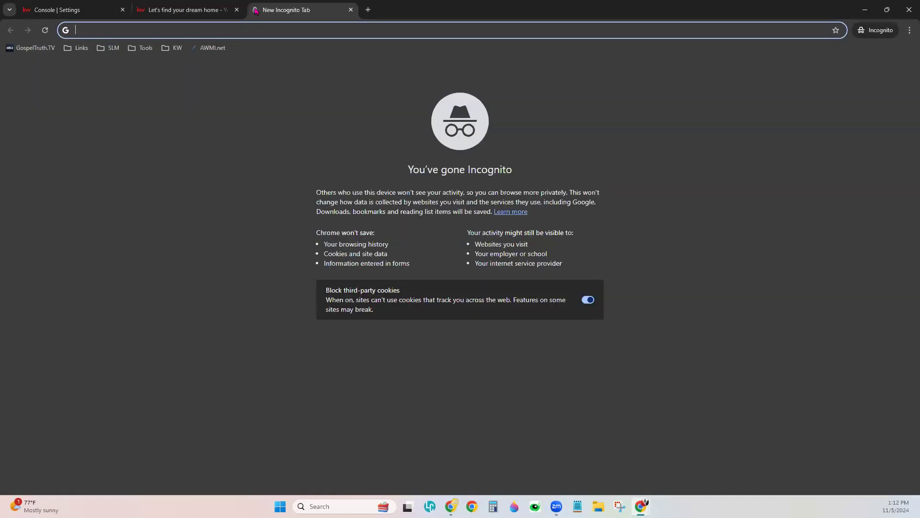
type("kwcc")
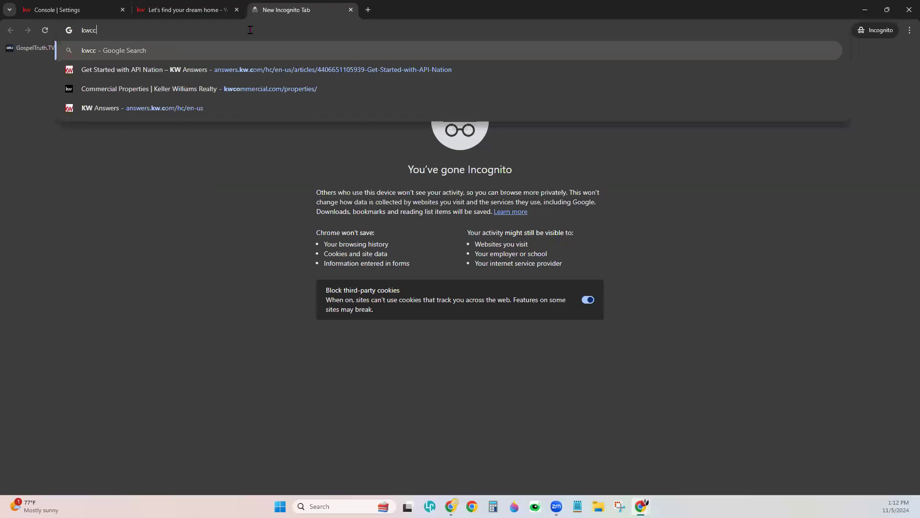
type("onnect.com")
key("Return")
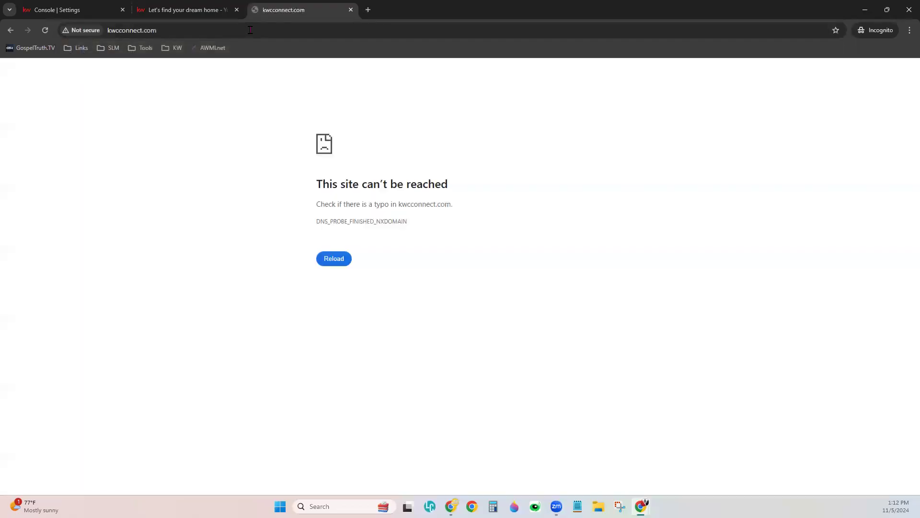
left_click(250, 30)
type("kwconnect.com")
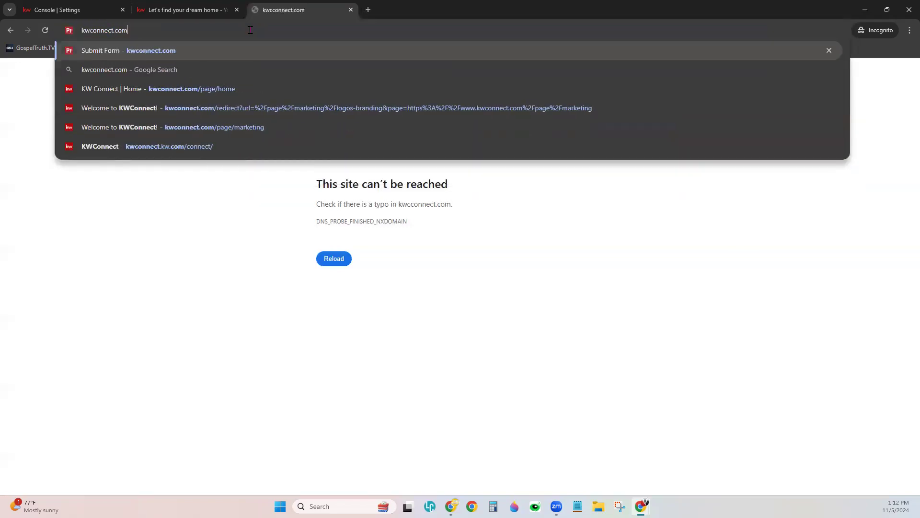
key("Return")
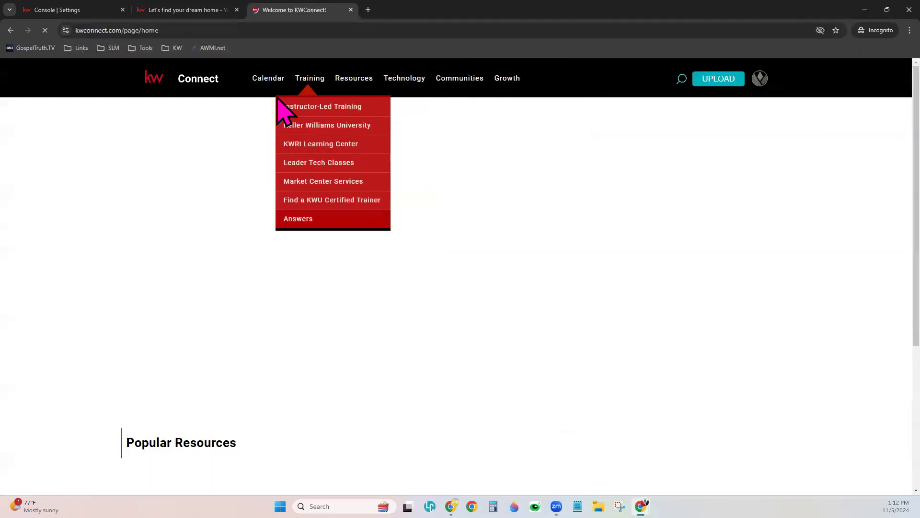
- Open the Marketing page from the Resources menu
left_click(88, 30)
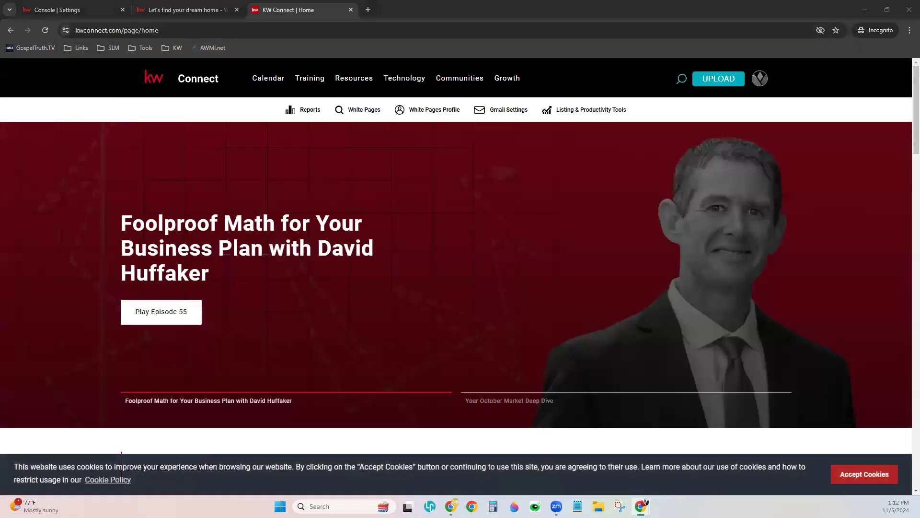
mouse_move(357, 79)
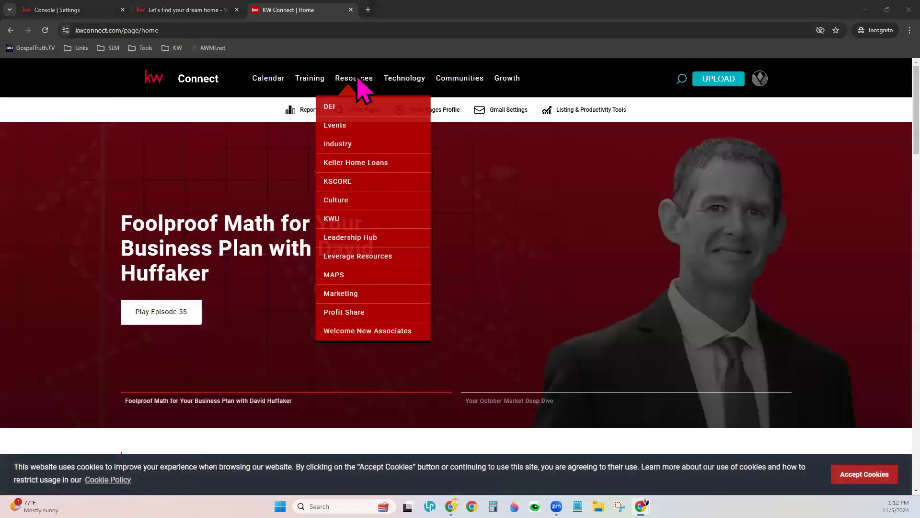
left_click(349, 294)
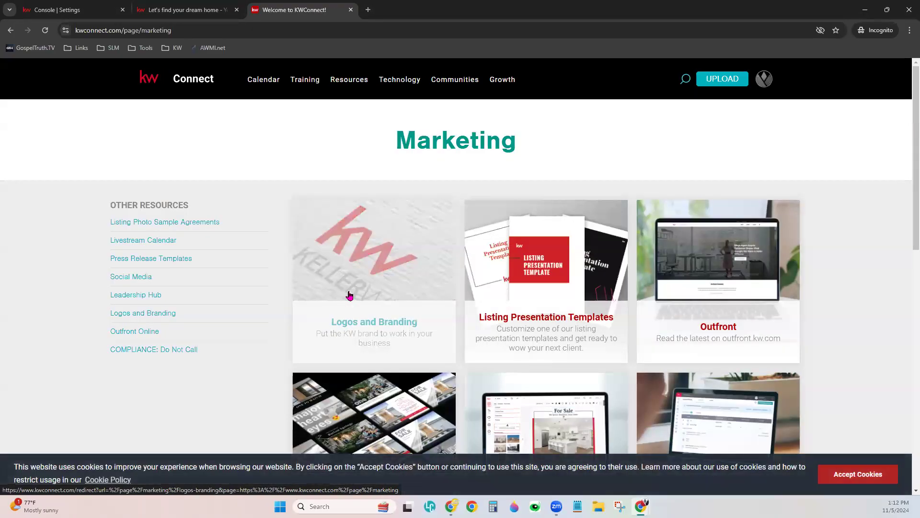
- Open Logos and Branding in a new tab and accept the cookie notice
left_click(362, 249)
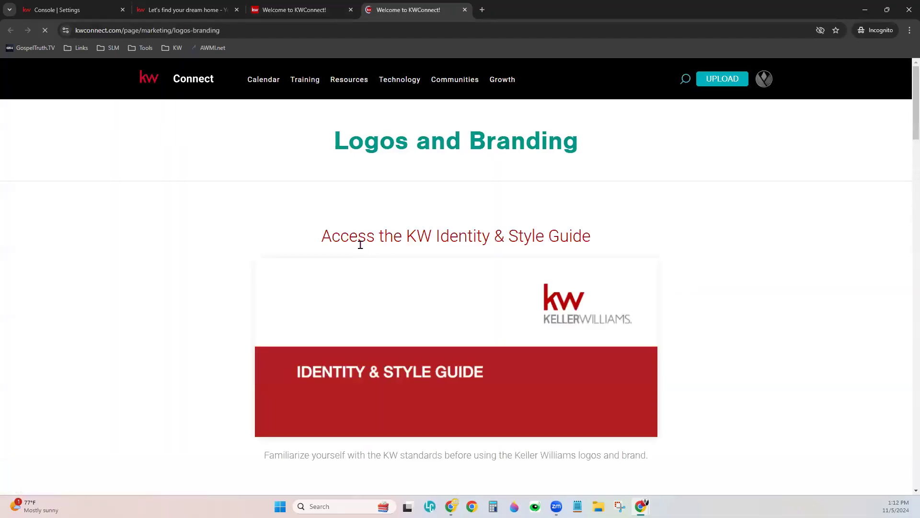
left_click(857, 474)
scroll(685, 394, "down", 12)
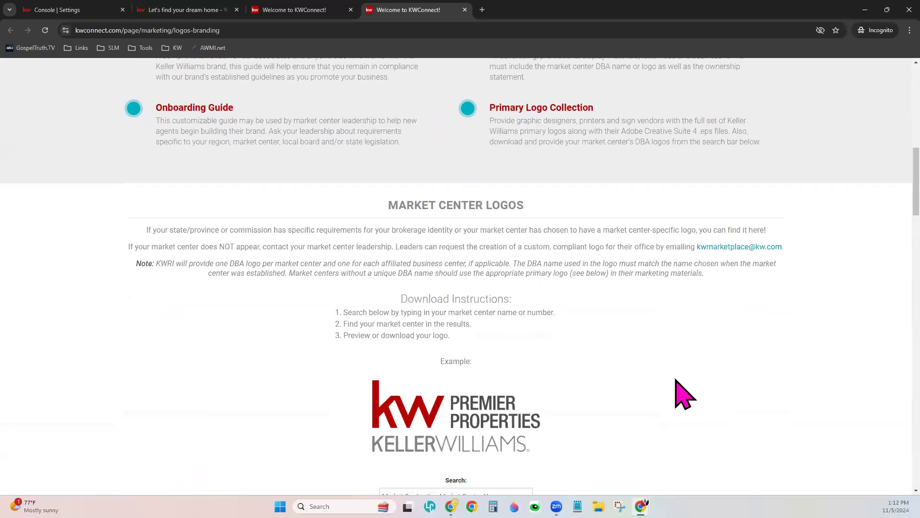
scroll(685, 394, "down", 1)
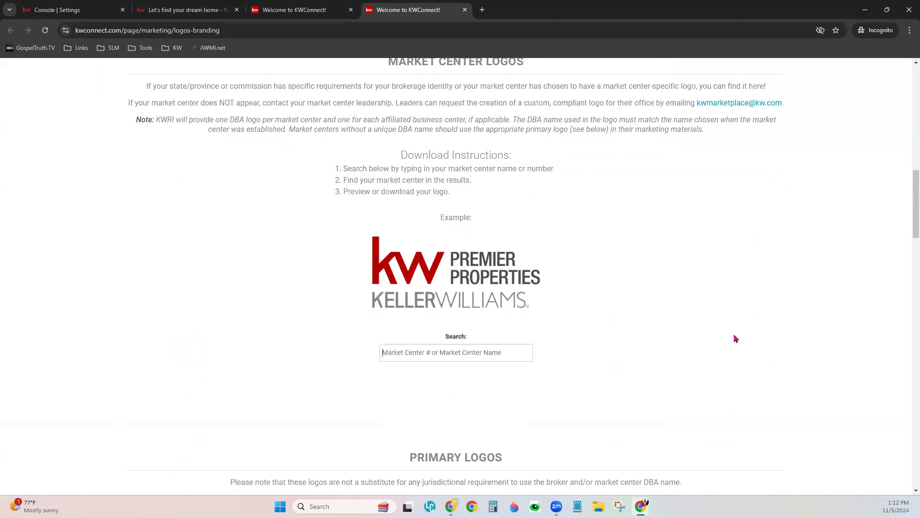
- Search market centers for 173 and download the Augusta Partners logo
type("173")
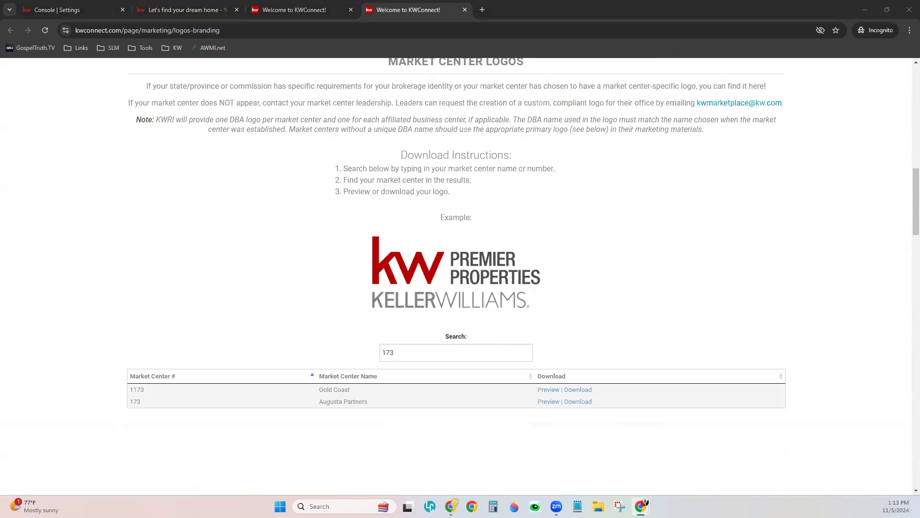
left_click(579, 401)
scroll(557, 418, "down", 8)
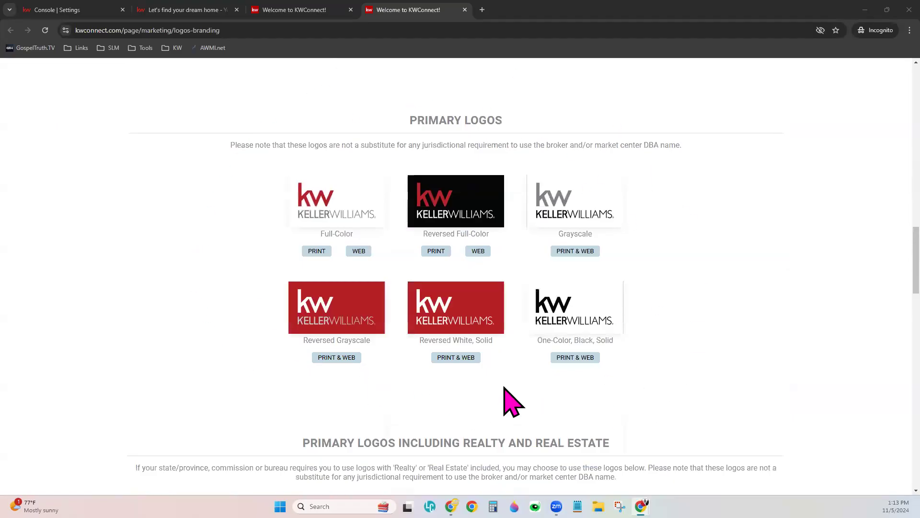
scroll(508, 395, "down", 4)
scroll(510, 400, "down", 4)
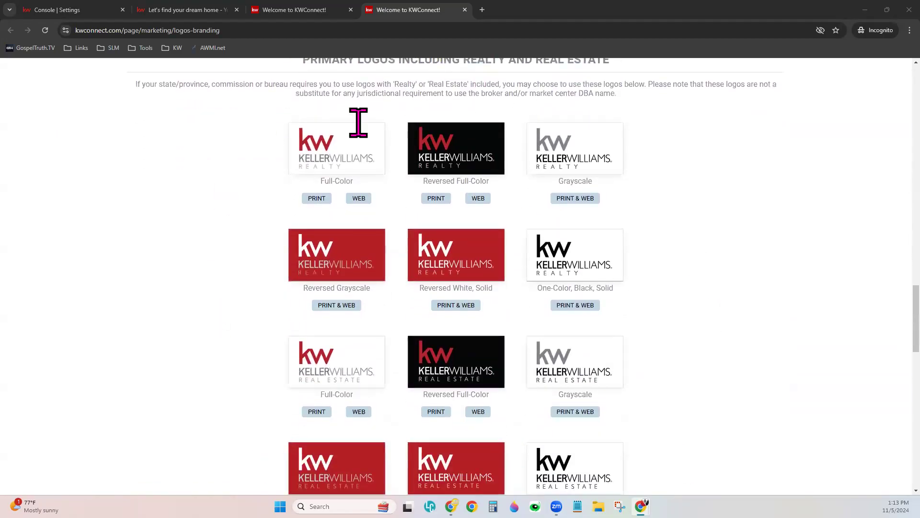
scroll(592, 419, "down", 9)
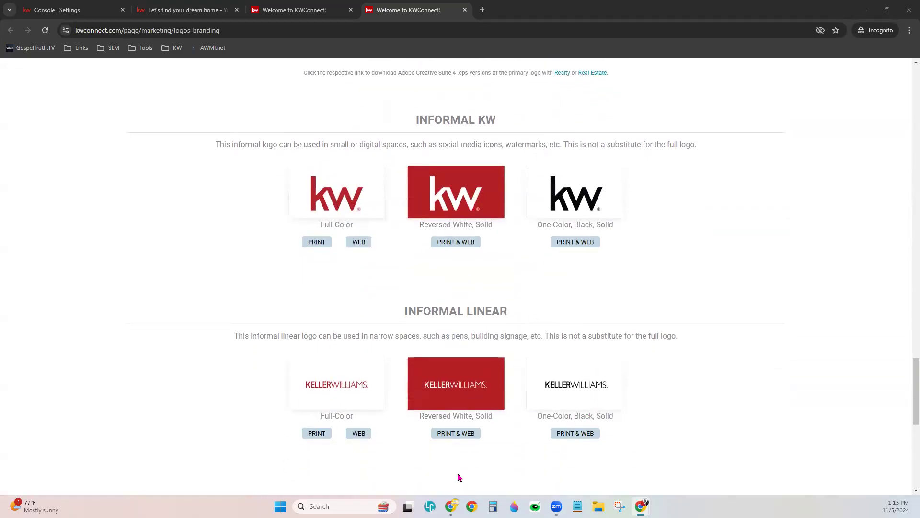
scroll(578, 417, "down", 5)
scroll(580, 413, "down", 4)
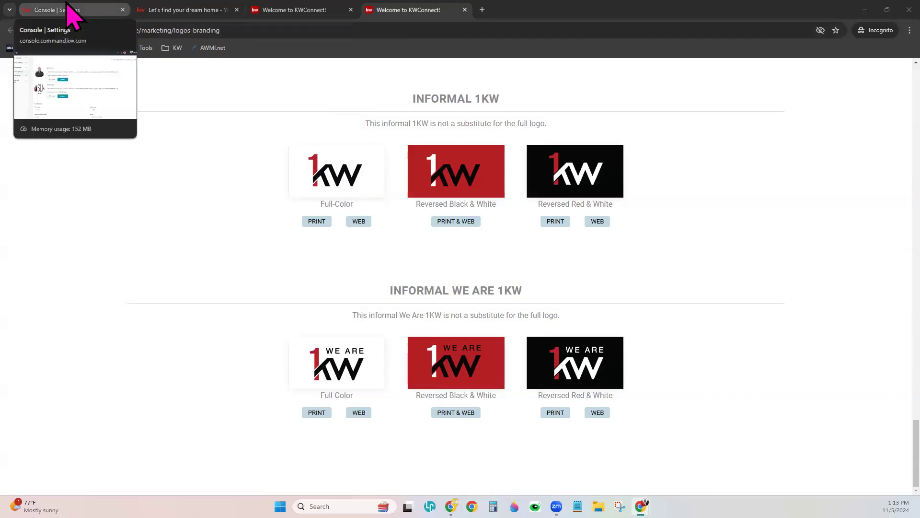
- Switch back to the Console | Settings tab and open Websites from the sidebar
left_click(71, 14)
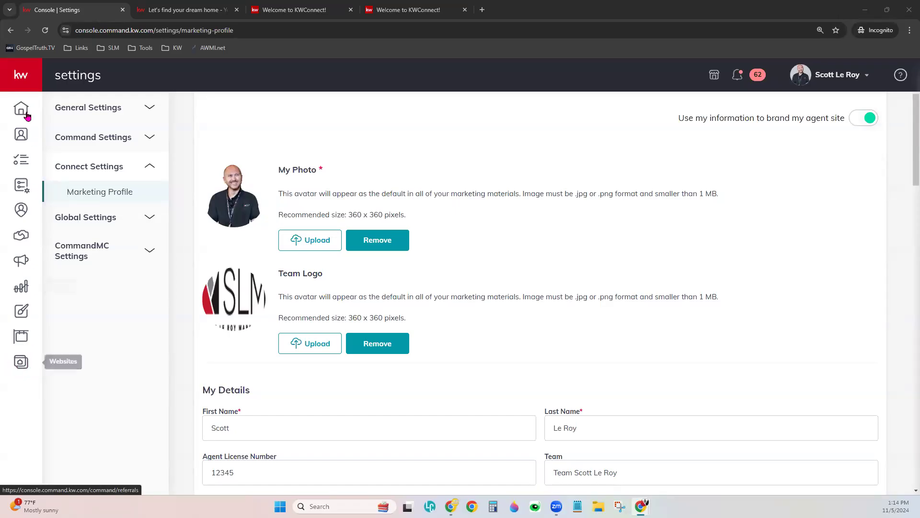
left_click(21, 72)
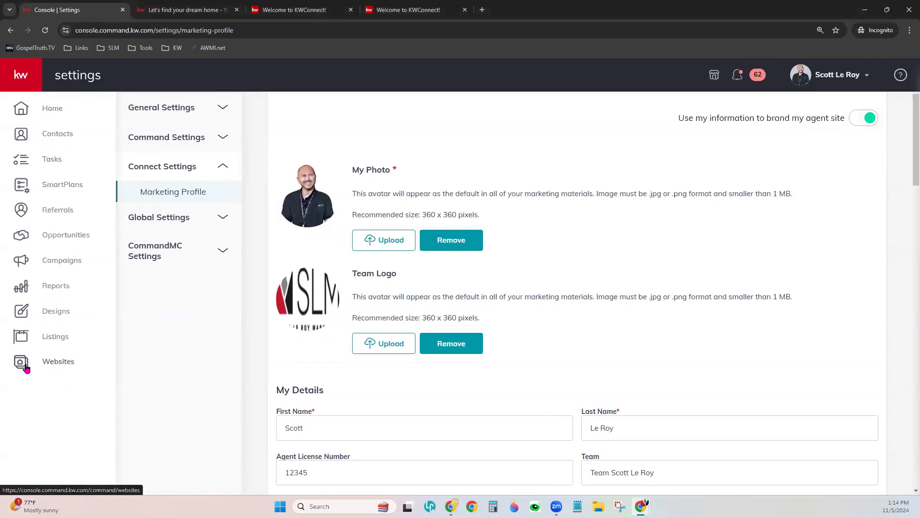
left_click(66, 364)
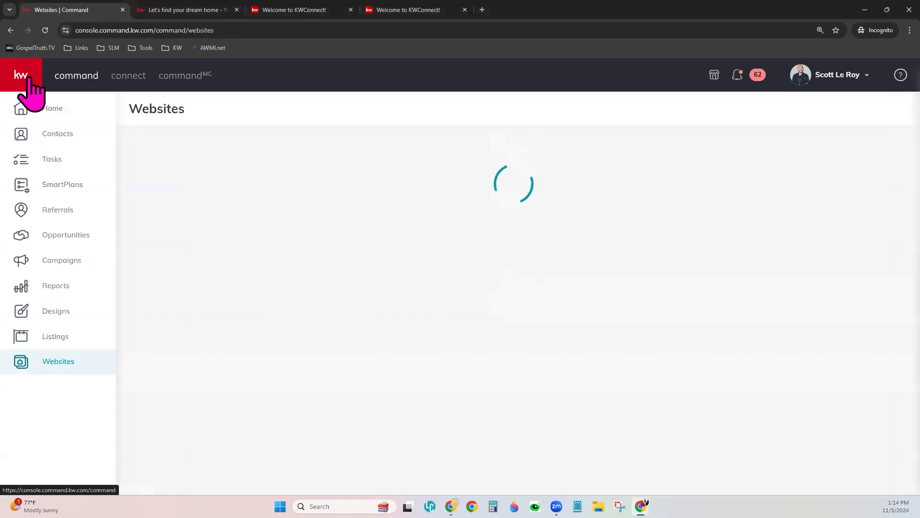
left_click(25, 77)
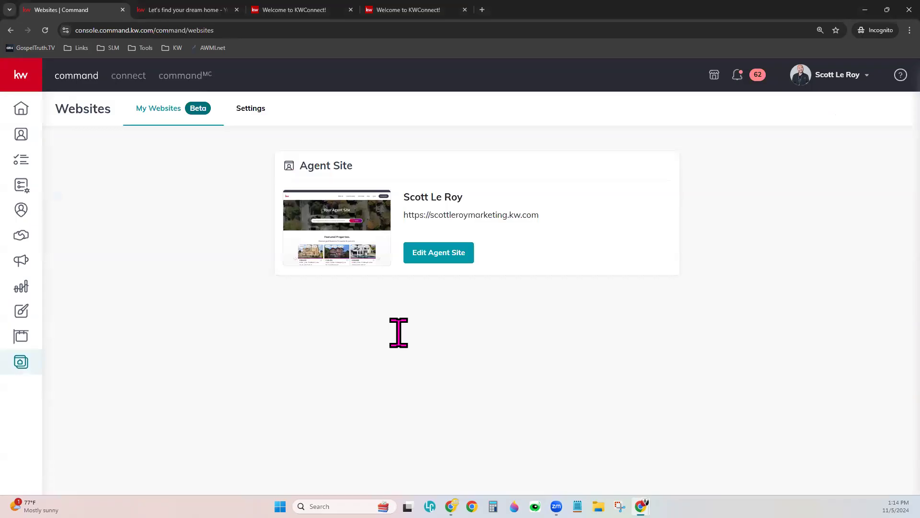
left_click(827, 78)
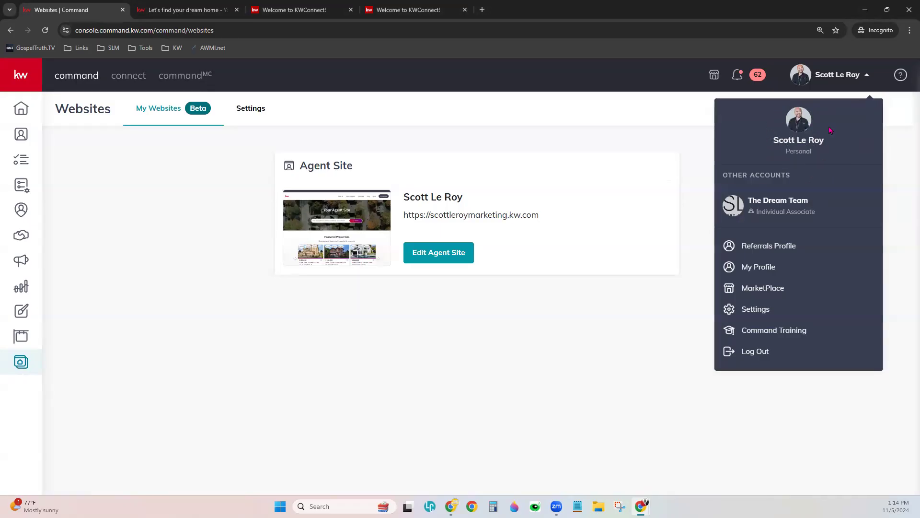
left_click(641, 137)
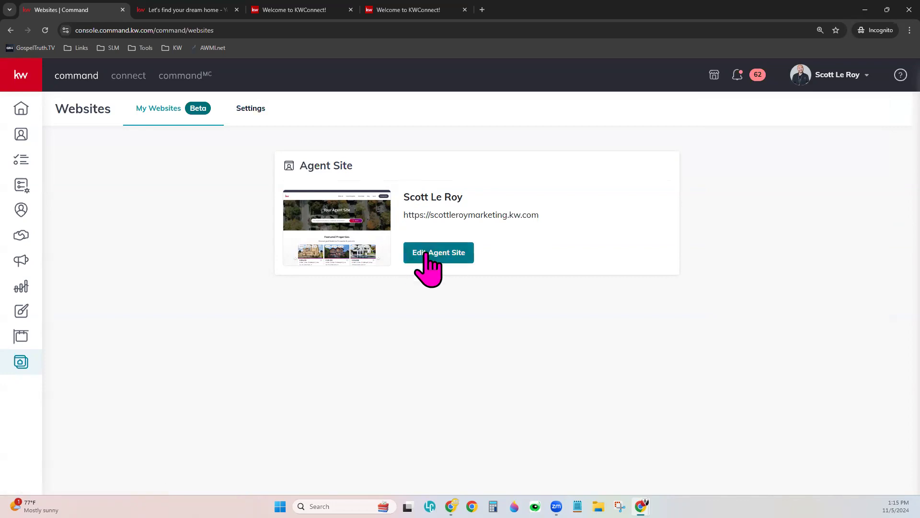
- Open the Websites Settings tab and scroll down to My Website Settings
left_click(250, 109)
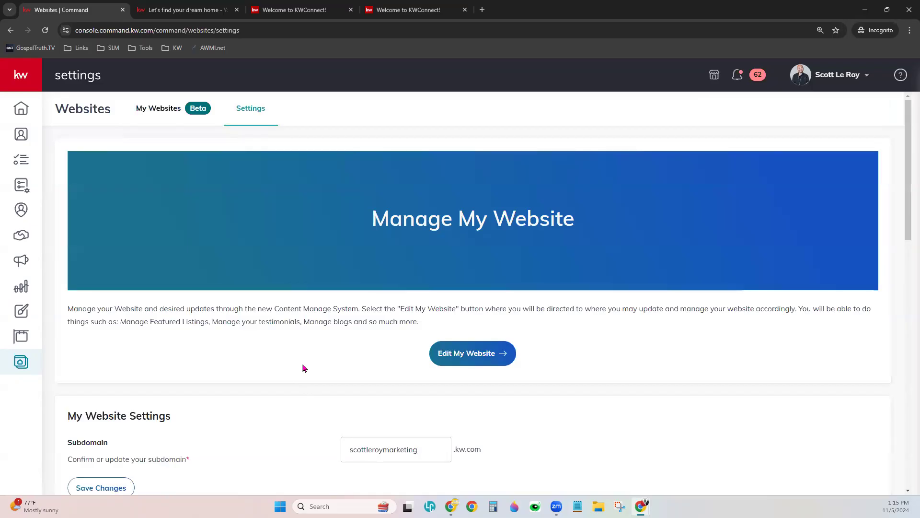
scroll(303, 368, "down", 2)
scroll(307, 355, "up", 2)
scroll(556, 336, "down", 1)
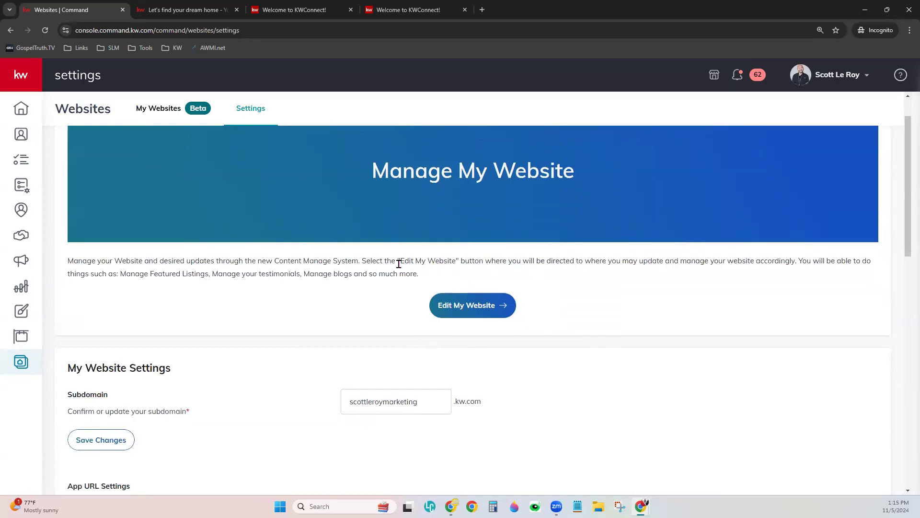
scroll(552, 369, "down", 1)
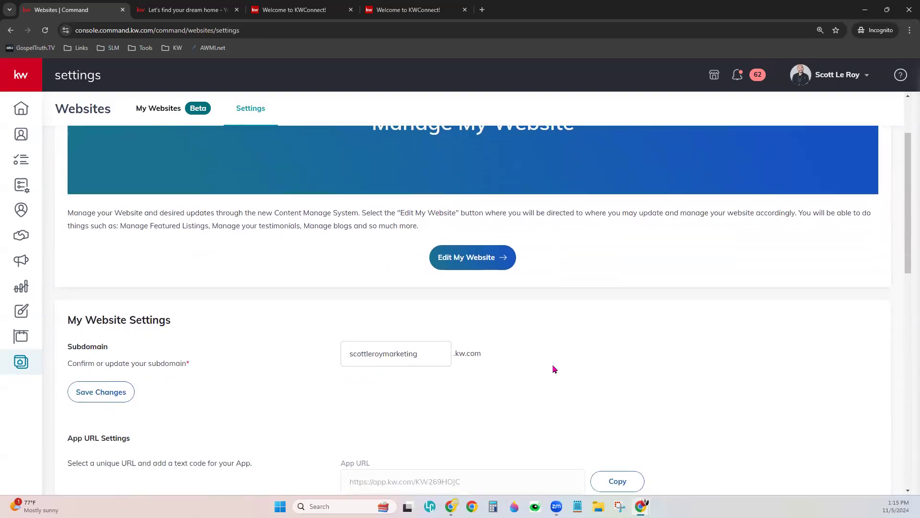
scroll(554, 368, "down", 2)
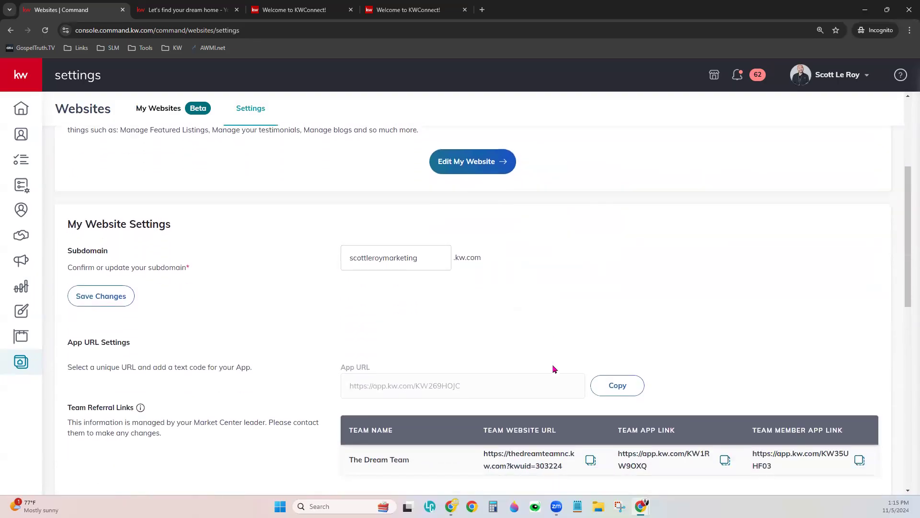
scroll(554, 368, "down", 1)
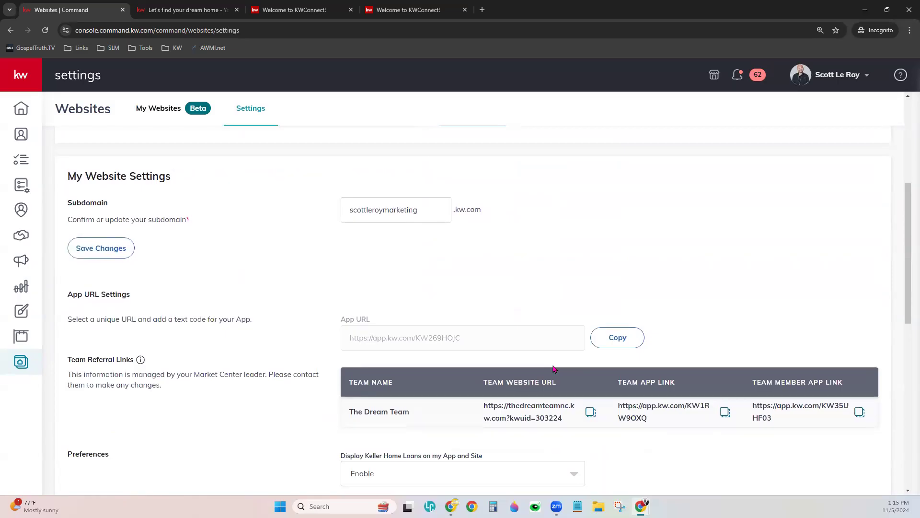
- Save the agent site's existing kw.com subdomain in the Subdomain field
left_click_drag(67, 202, 106, 205)
left_click(229, 227)
left_click(414, 214)
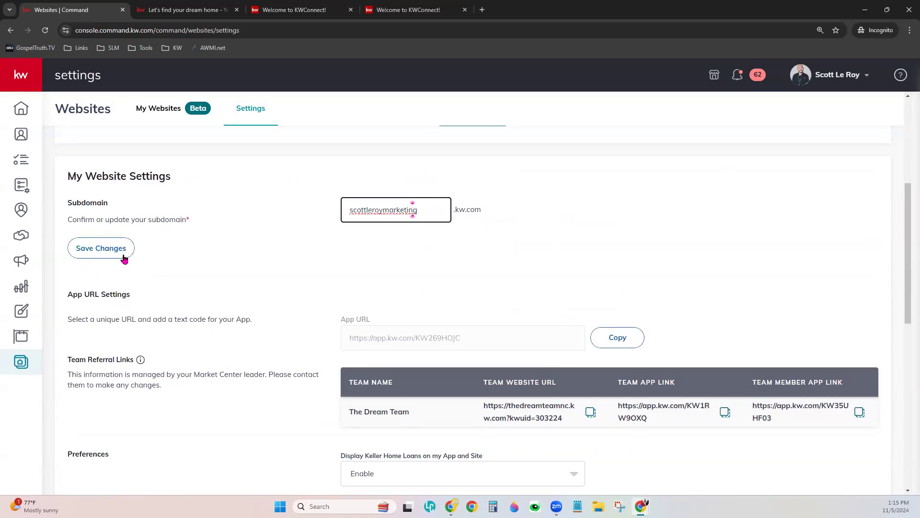
left_click(106, 247)
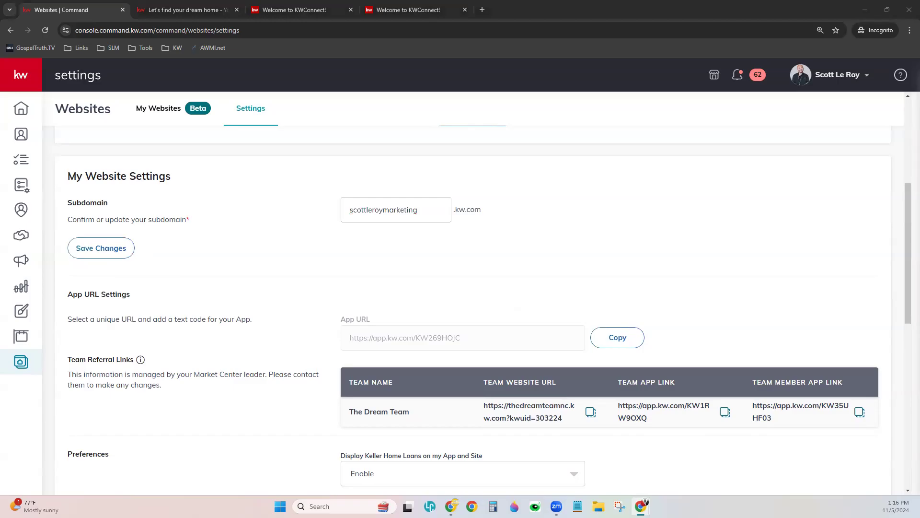
- Scroll past App URL Settings down to the Team Referral Links and Preferences sections
left_click(583, 312)
scroll(392, 247, "down", 2)
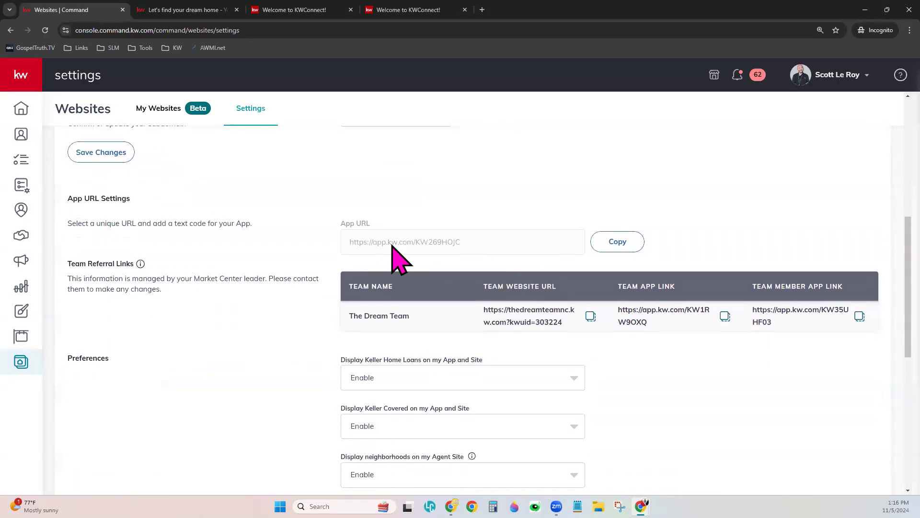
left_click_drag(68, 198, 146, 202)
left_click(289, 225)
scroll(540, 338, "down", 1)
scroll(540, 338, "down", 1)
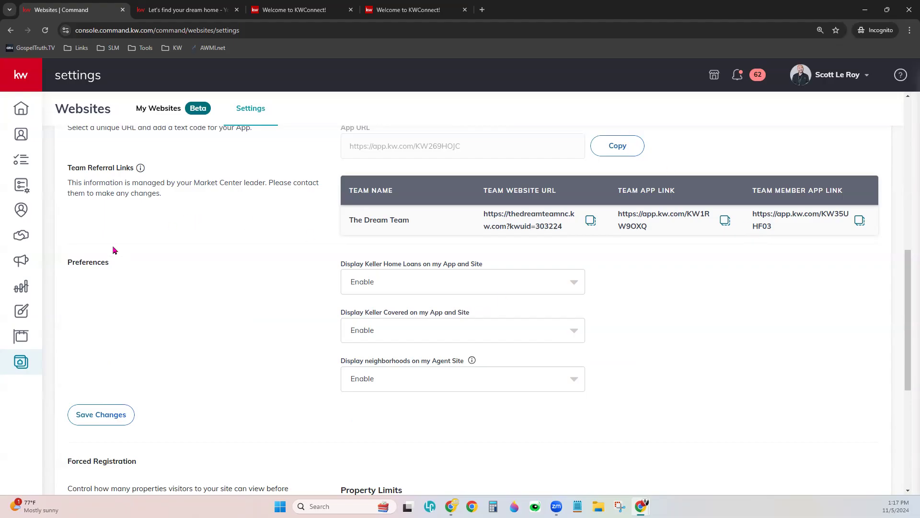
scroll(598, 308, "down", 1)
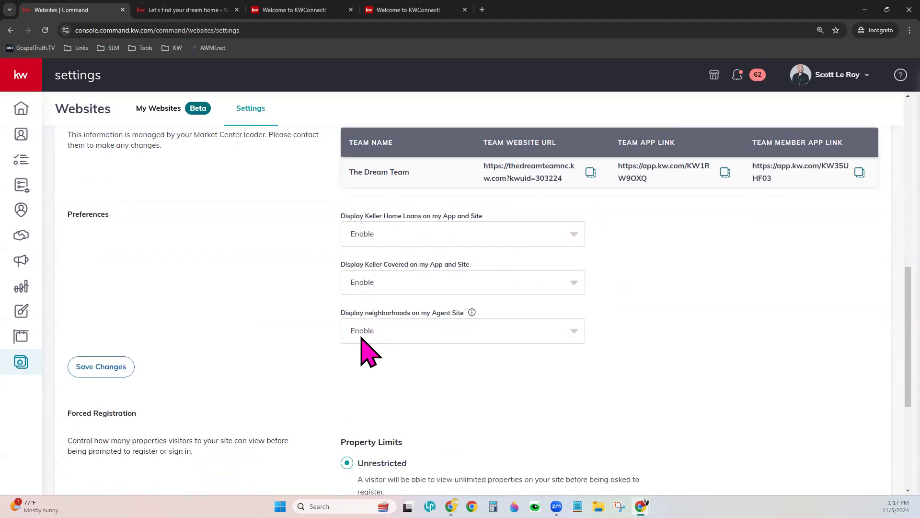
left_click(372, 237)
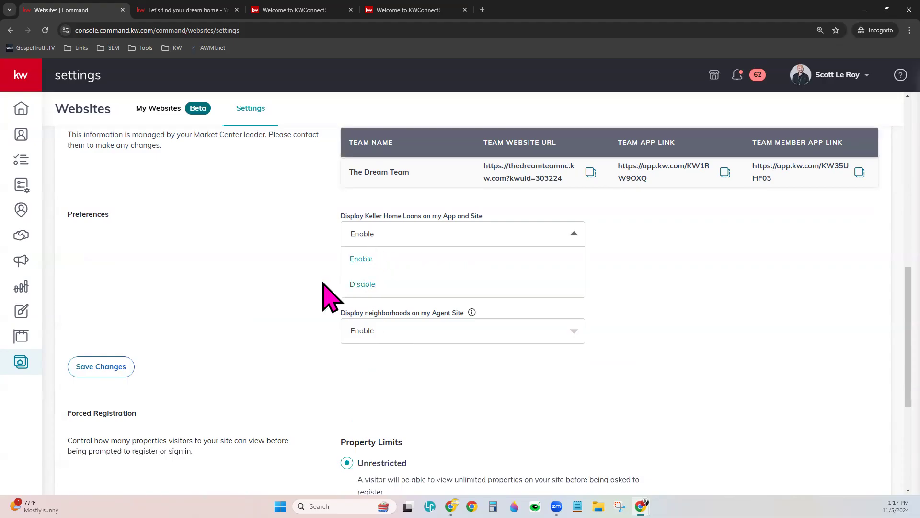
left_click(309, 299)
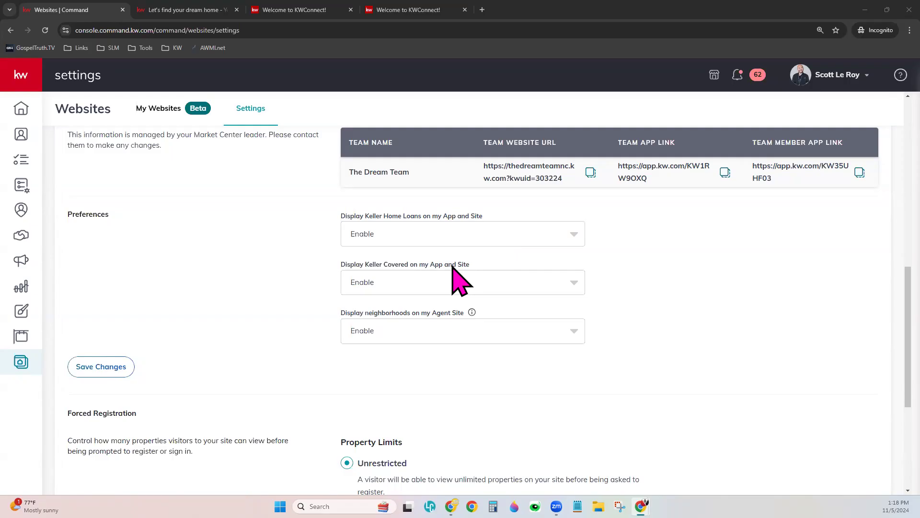
scroll(453, 266, "down", 1)
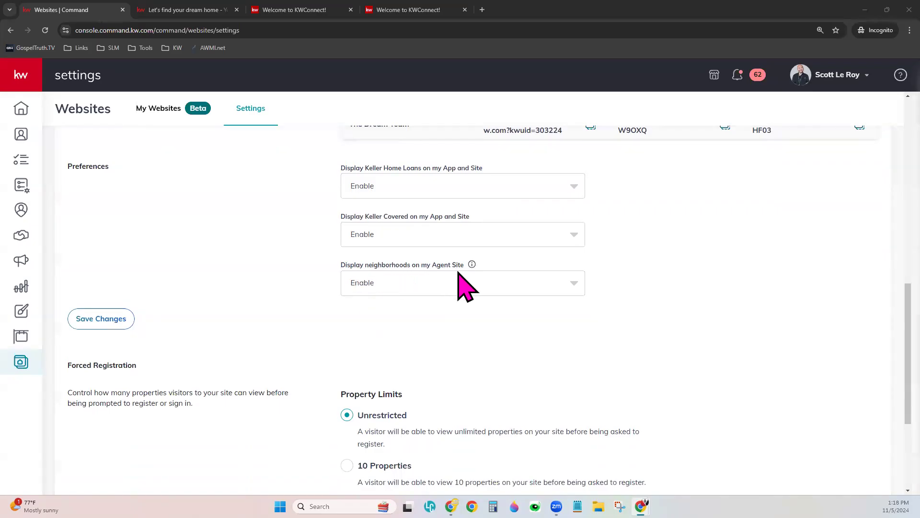
- Search the agent website for properties for sale near 'Dallas, tx'
left_click(204, 10)
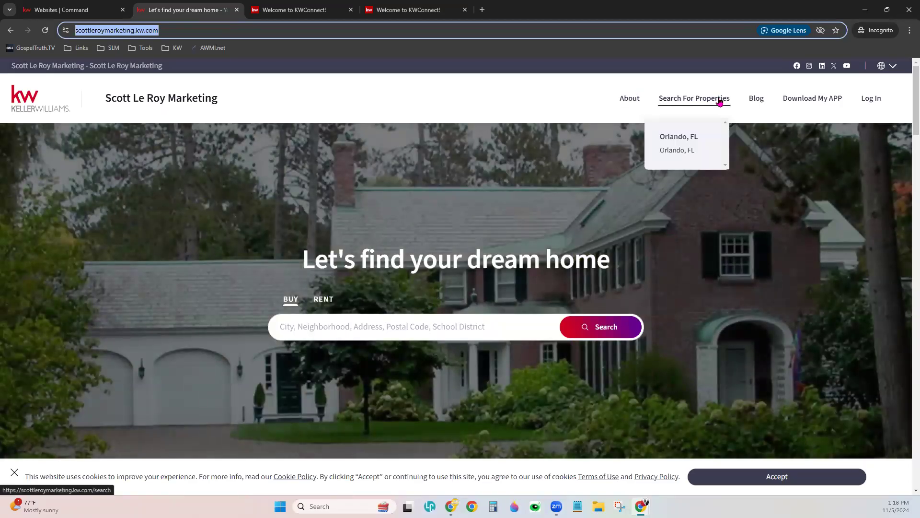
left_click(400, 327)
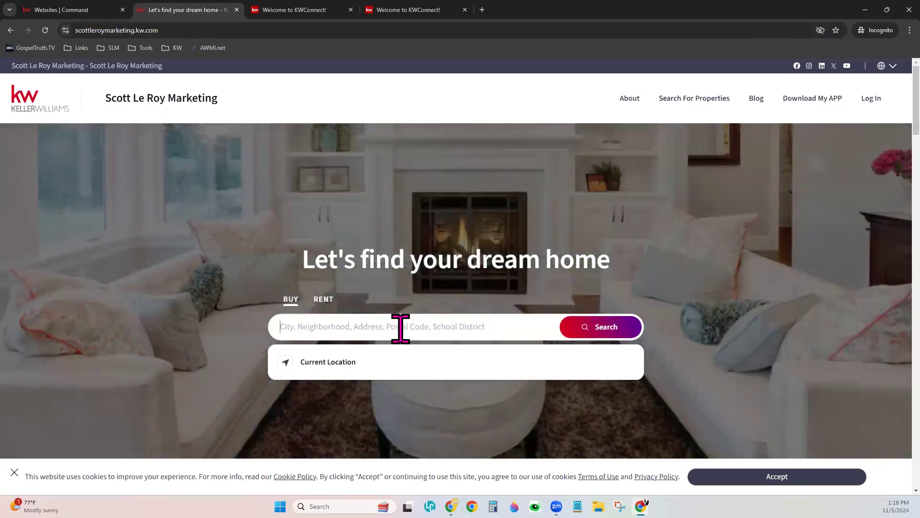
type("Dallas, t")
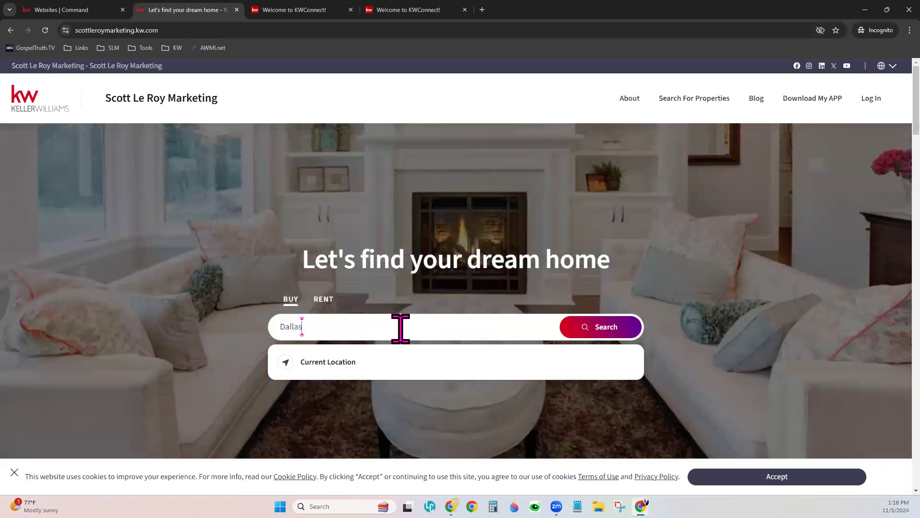
type("x")
key("Return")
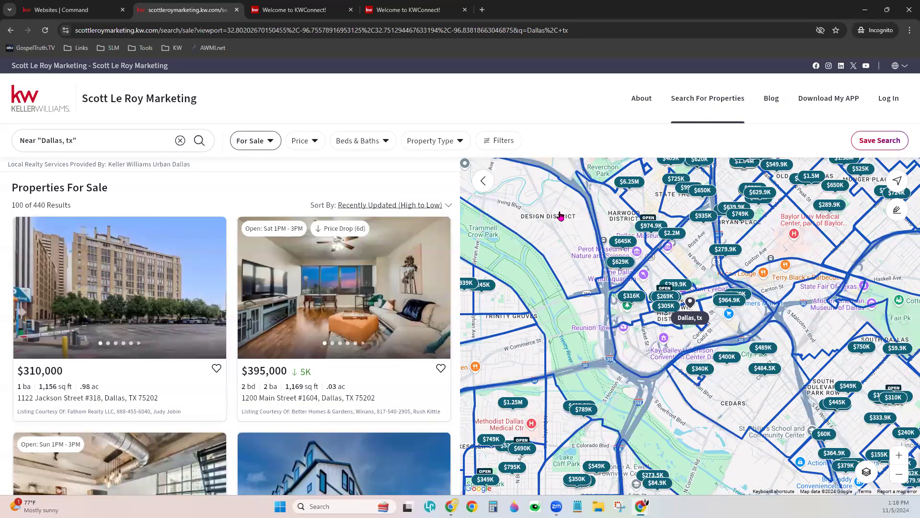
- Browse the 95 Dallas results on the map, then return to the Command Websites Settings
scroll(671, 331, "down", 3)
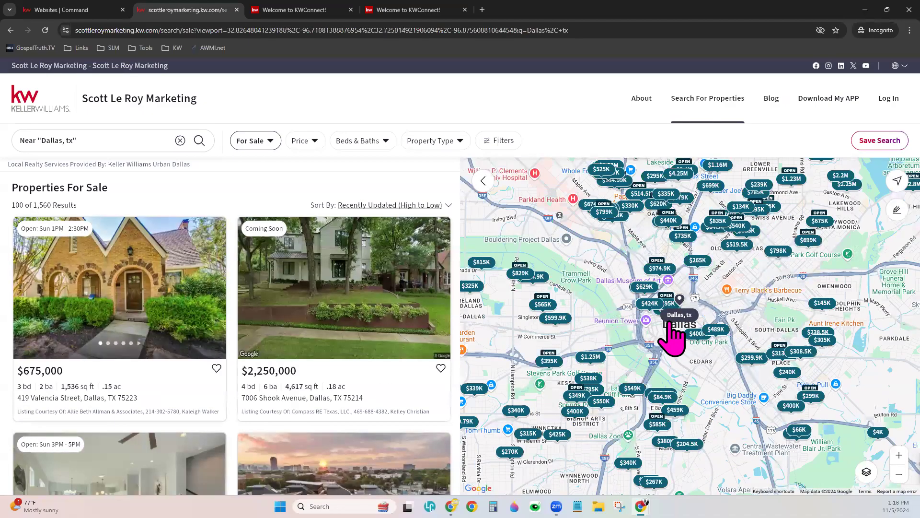
scroll(628, 335, "up", 3)
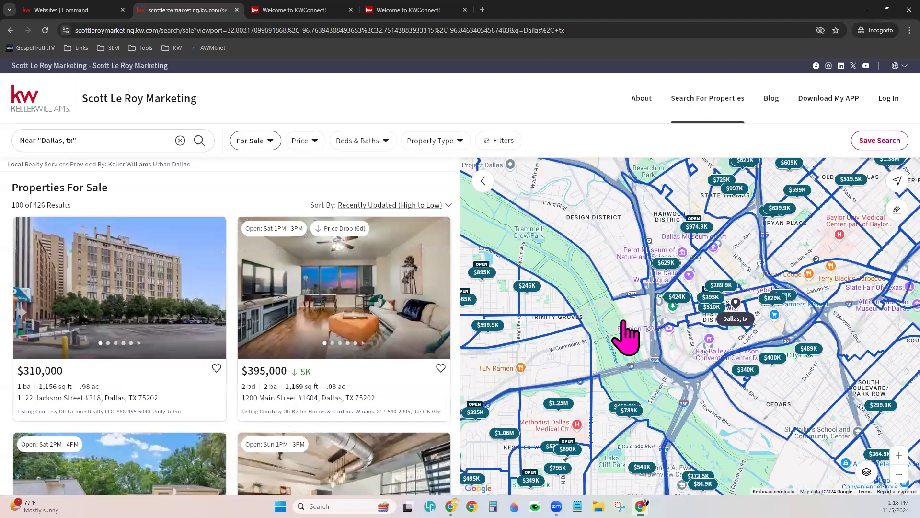
scroll(624, 331, "up", 2)
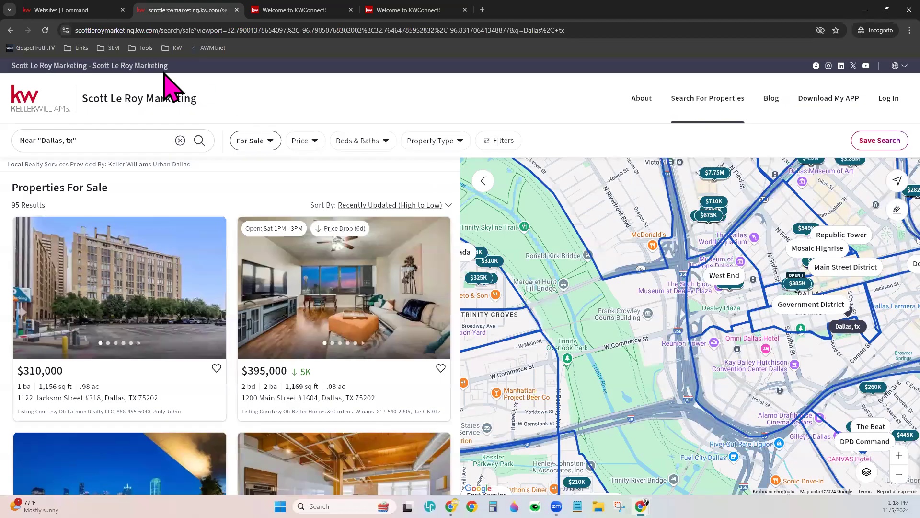
left_click(96, 12)
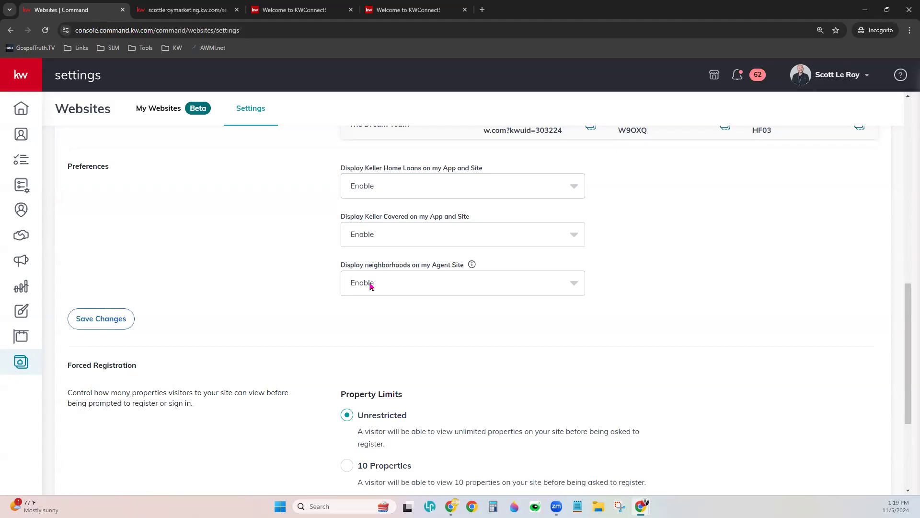
left_click(377, 189)
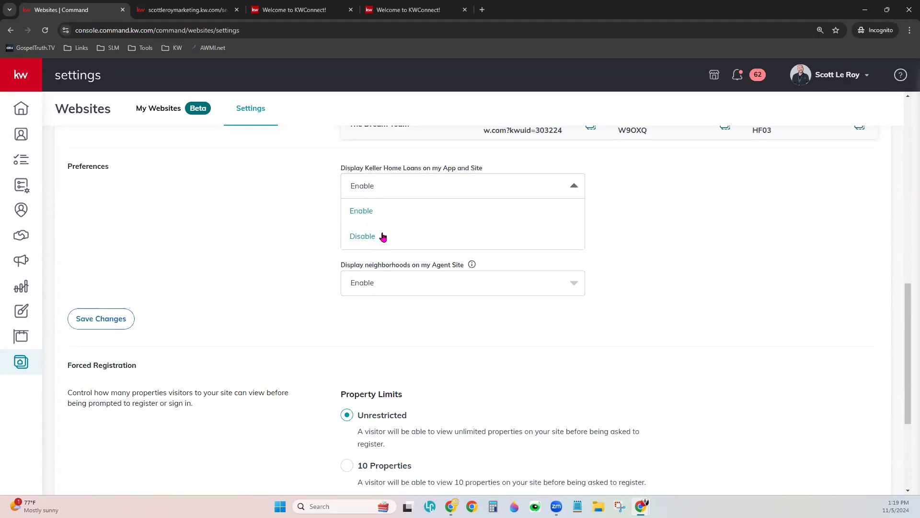
left_click(287, 271)
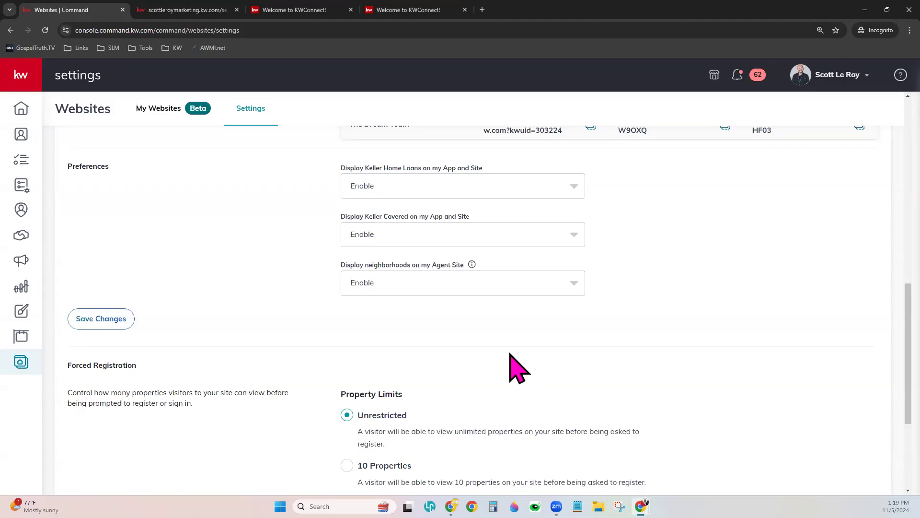
scroll(509, 357, "down", 4)
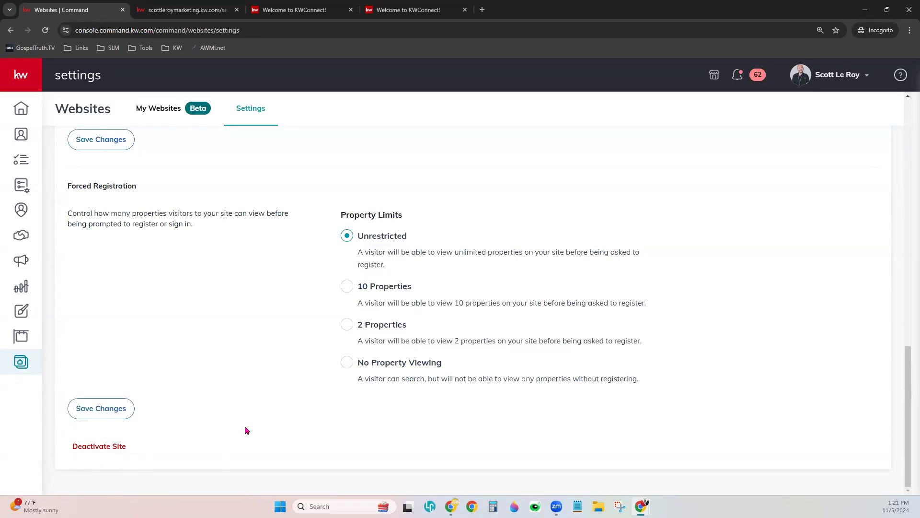
scroll(246, 430, "up", 15)
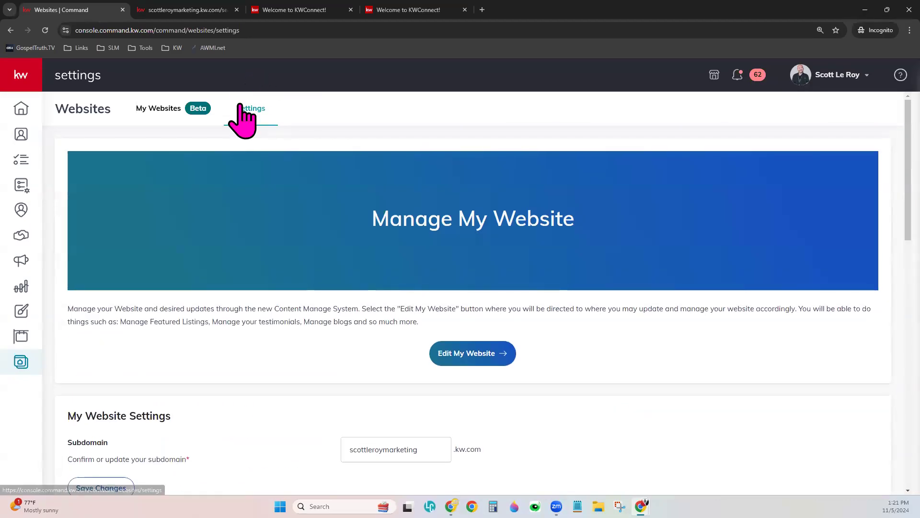
- From My Websites, open the Agent Site in the builder with its Homepage preview
left_click(169, 108)
left_click_drag(402, 196, 522, 230)
left_click(378, 349)
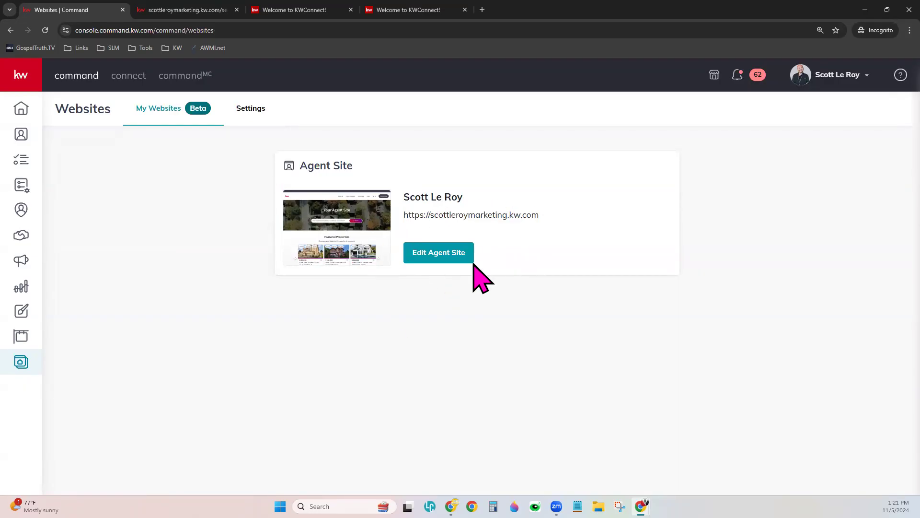
left_click(442, 255)
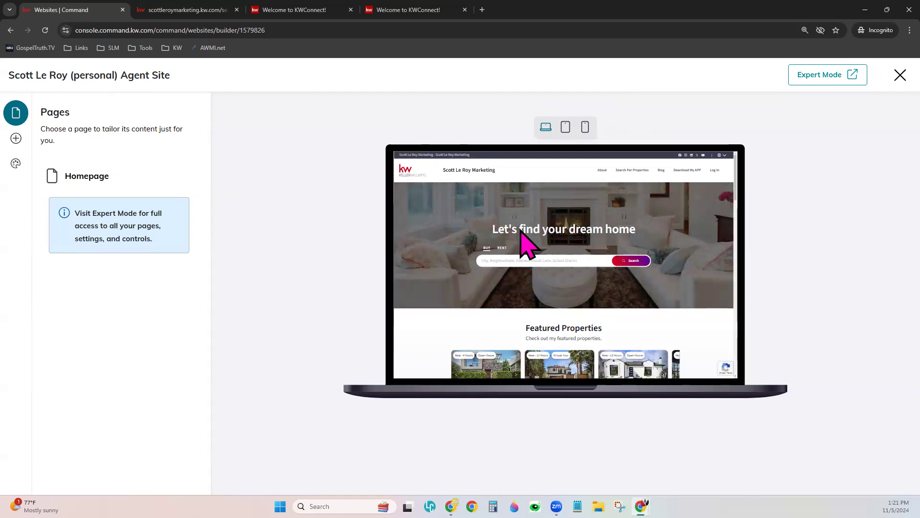
scroll(638, 298, "down", 5)
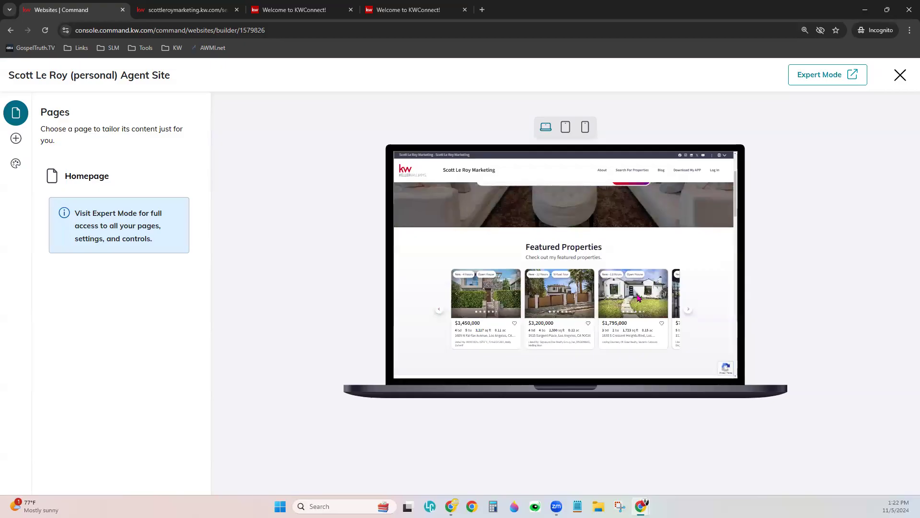
scroll(637, 298, "down", 4)
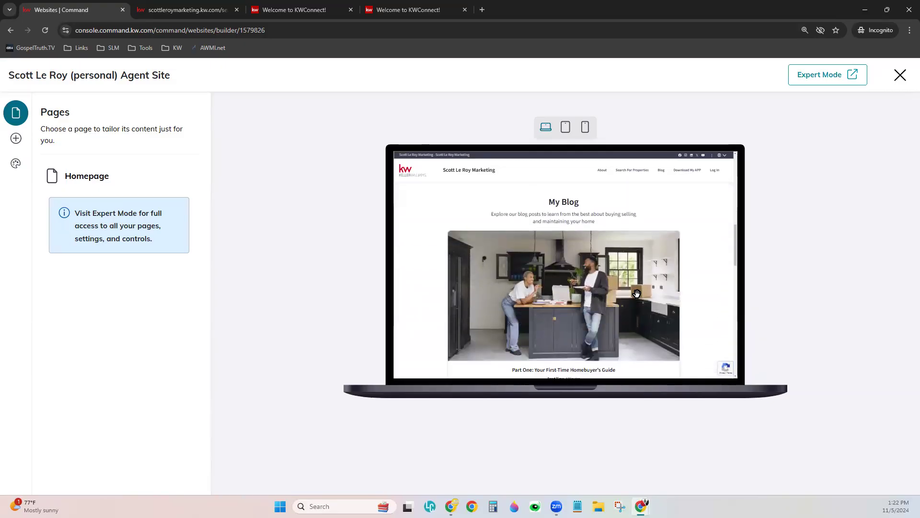
scroll(638, 300, "up", 7)
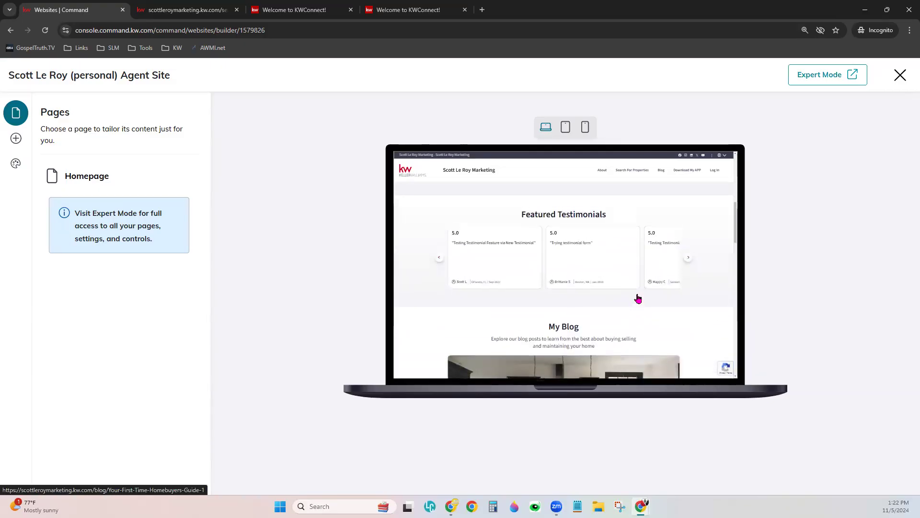
scroll(637, 261, "up", 2)
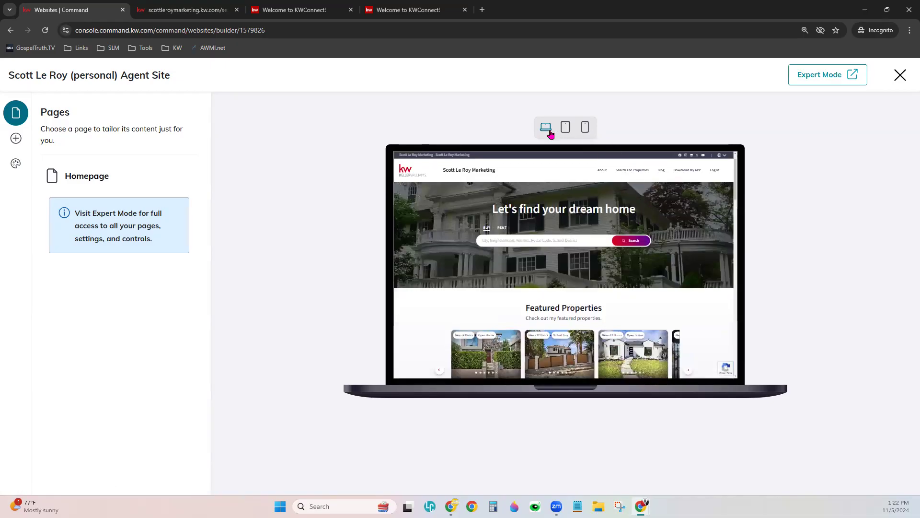
left_click(565, 127)
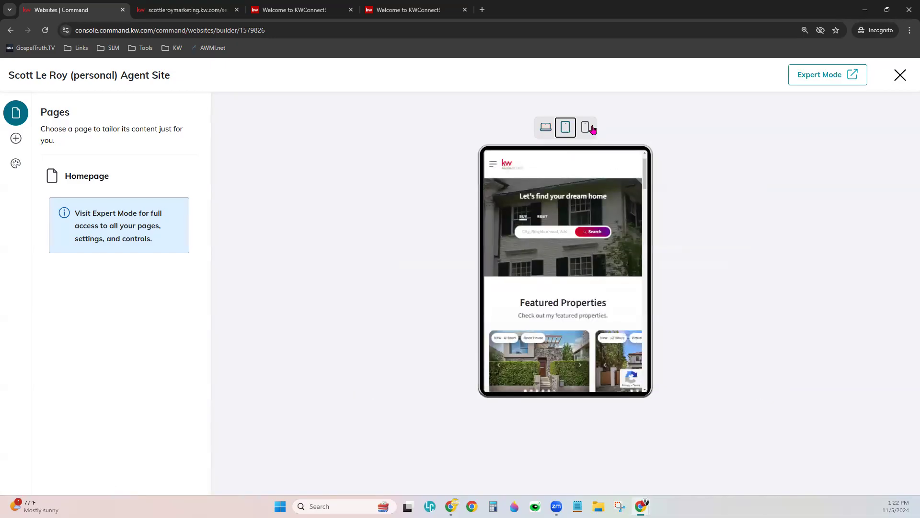
left_click(586, 127)
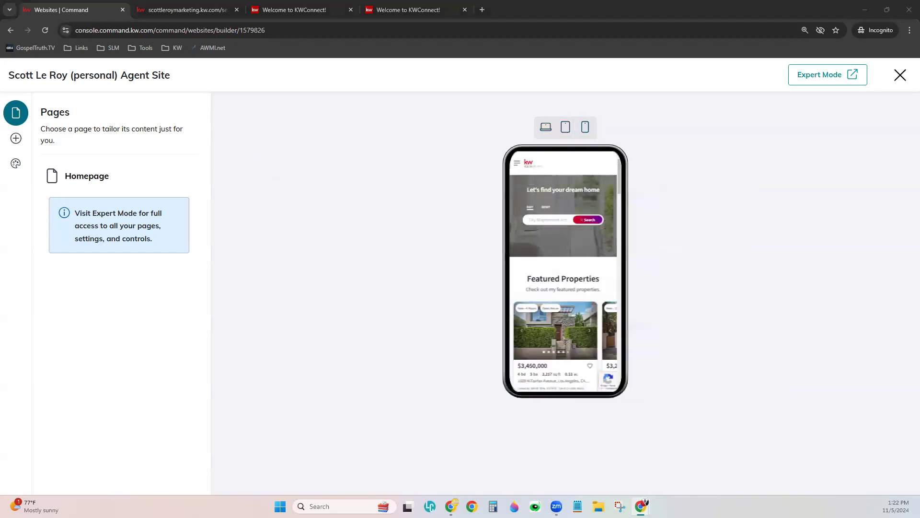
left_click(539, 132)
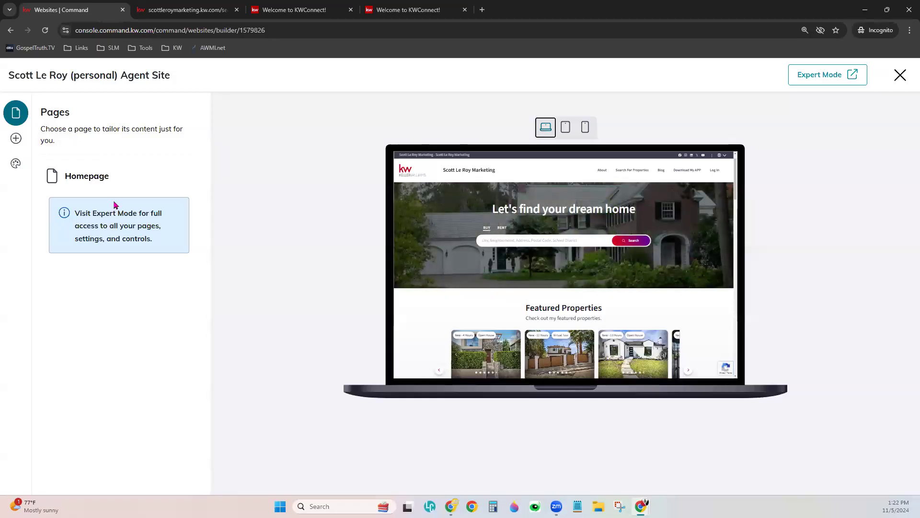
- Reorder the homepage banner images so the living-room photo leads, then zoom to 125%
left_click(99, 178)
mouse_move(122, 346)
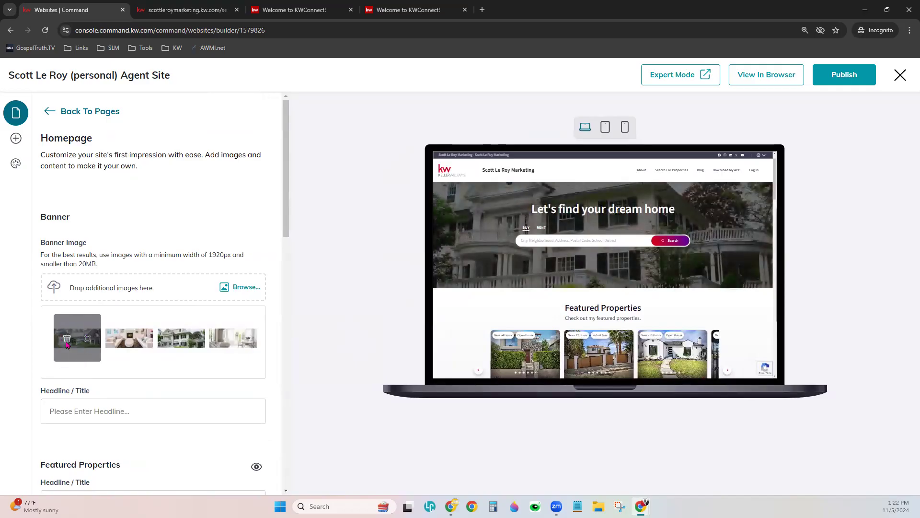
left_click_drag(68, 350, 189, 349)
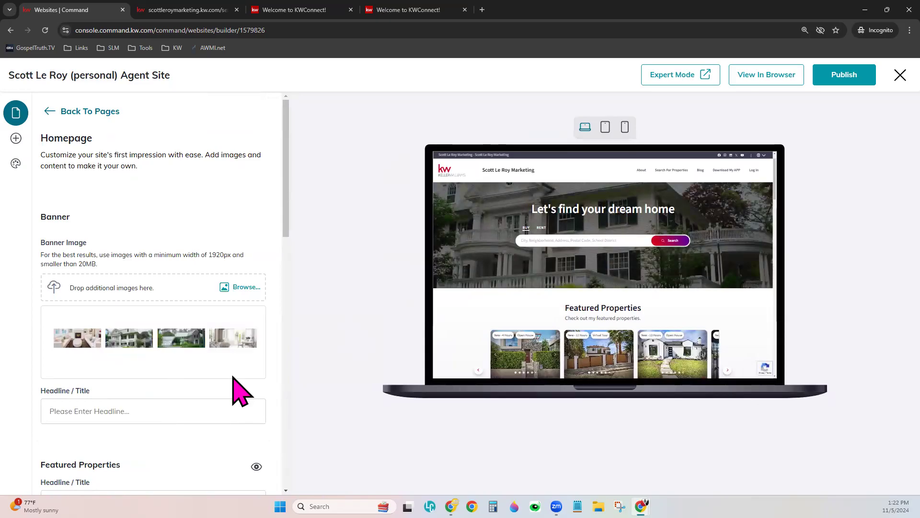
key("ctrl+plus")
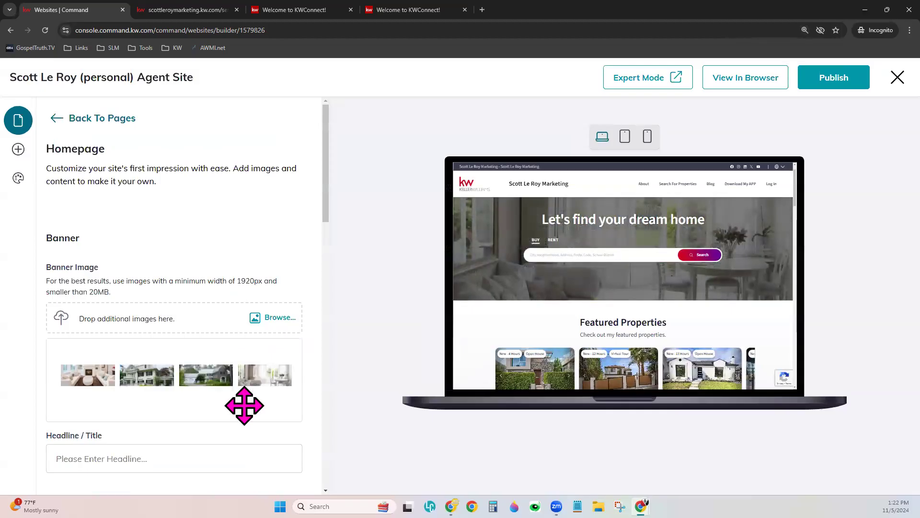
scroll(239, 420, "down", 3)
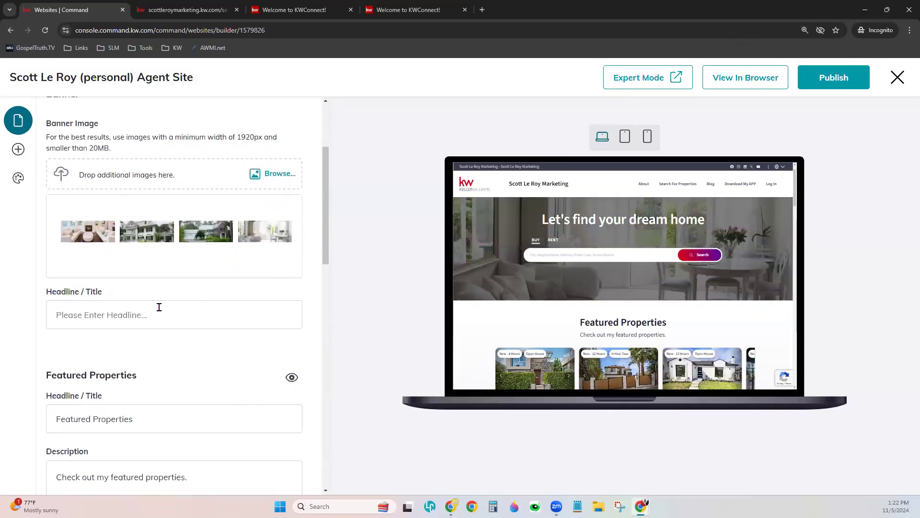
left_click(159, 307)
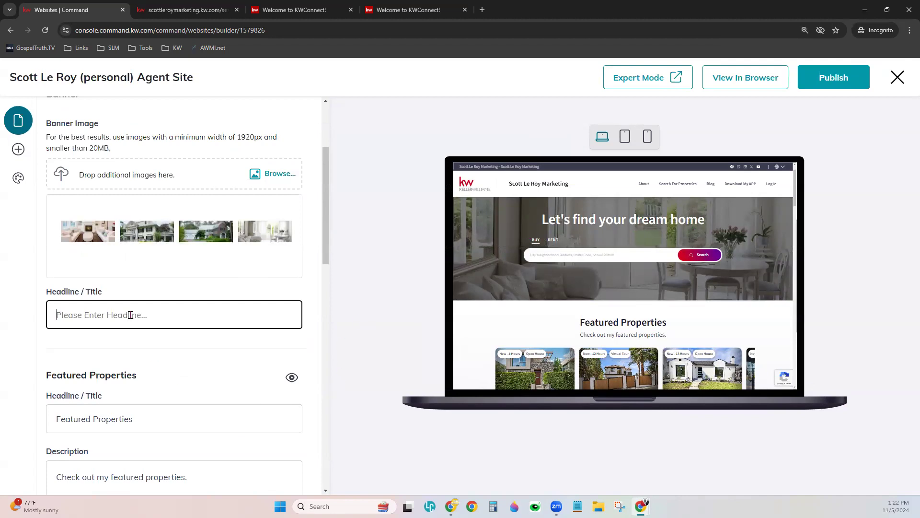
type("Your Agent")
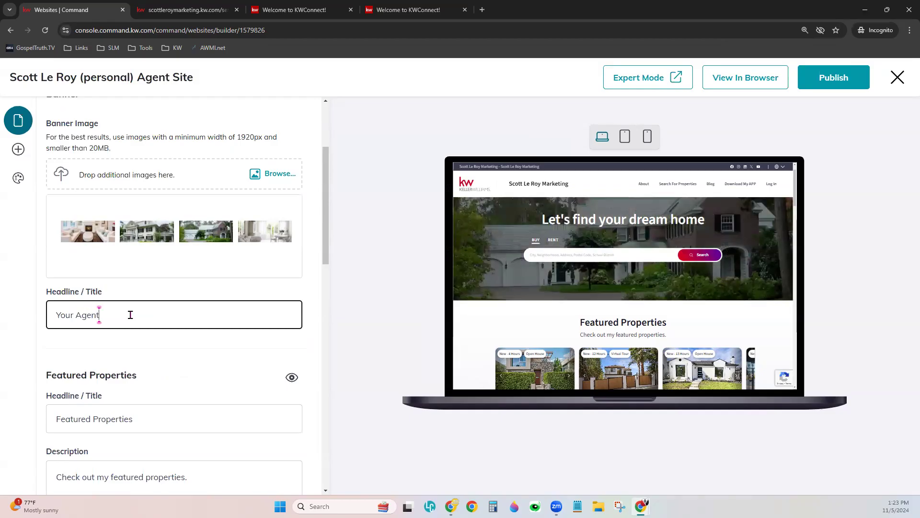
type(" in")
key("BackSpace")
key("BackSpace")
type("for Colorado")
left_click(186, 343)
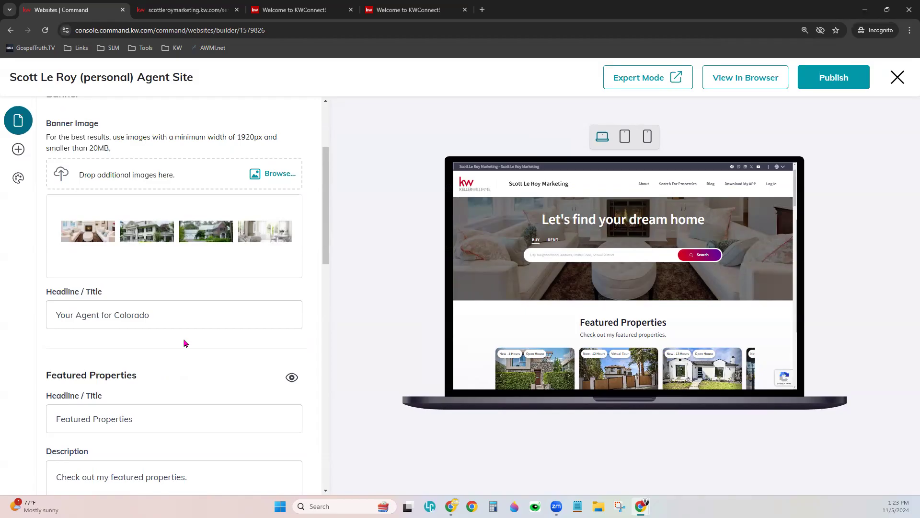
left_click_drag(219, 311, 32, 322)
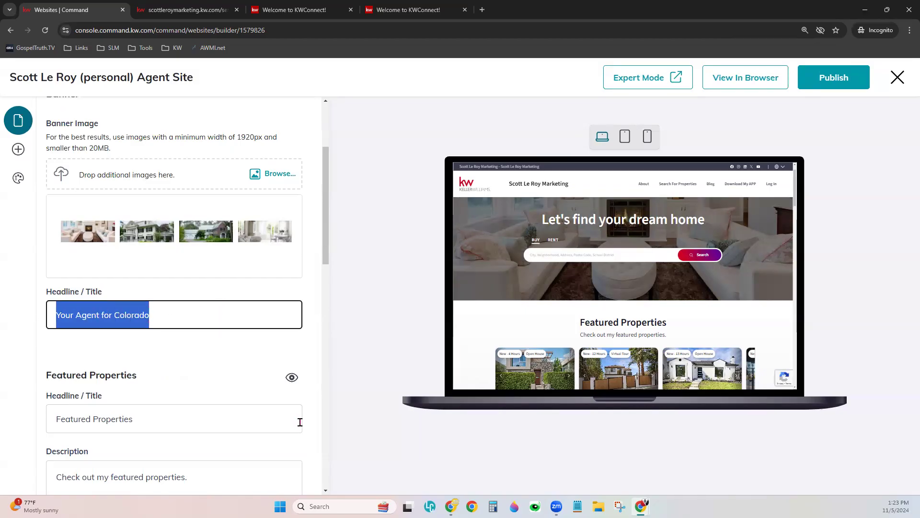
key("BackSpace")
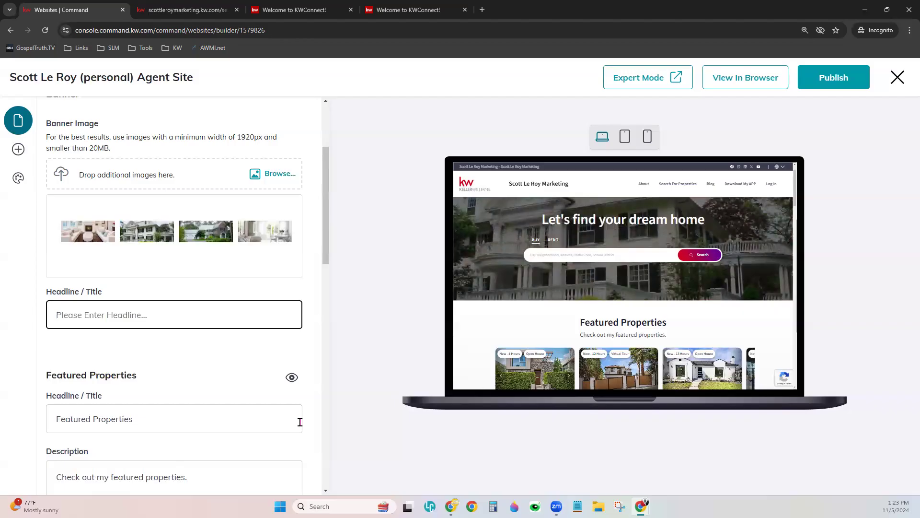
left_click(230, 354)
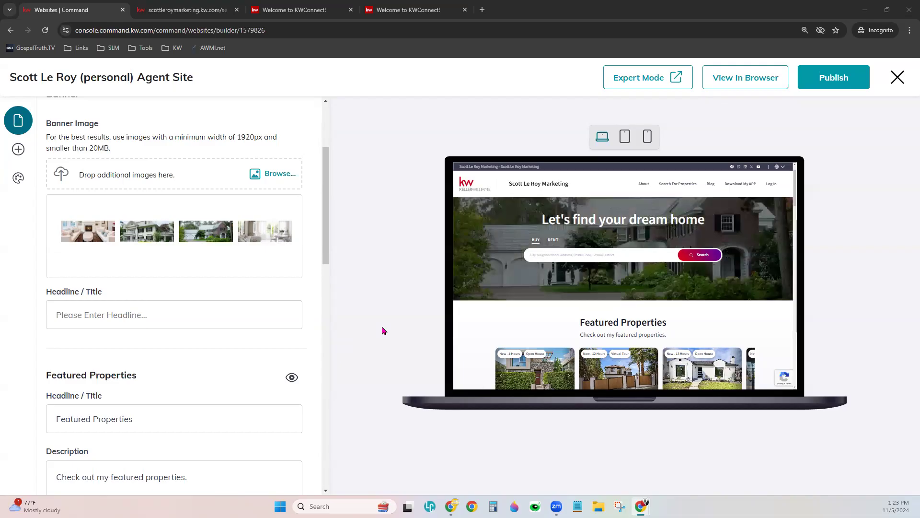
scroll(178, 307, "down", 4)
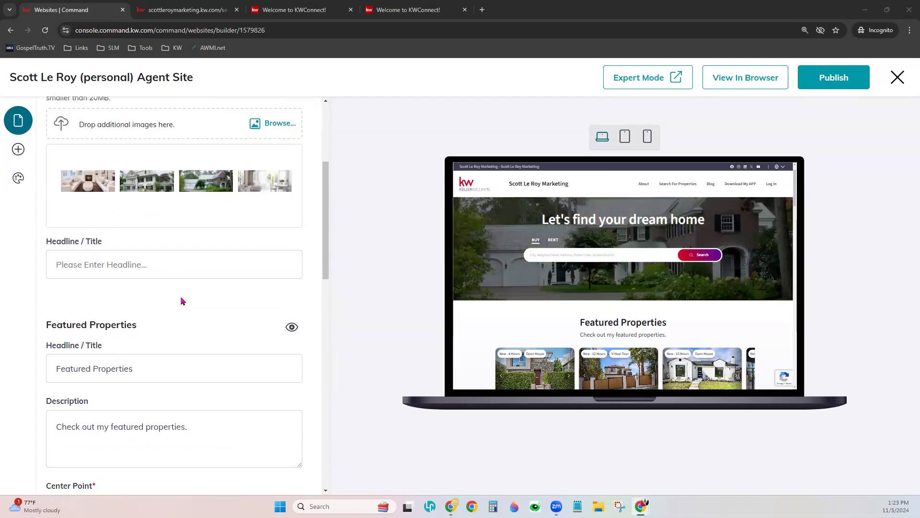
scroll(761, 309, "down", 3)
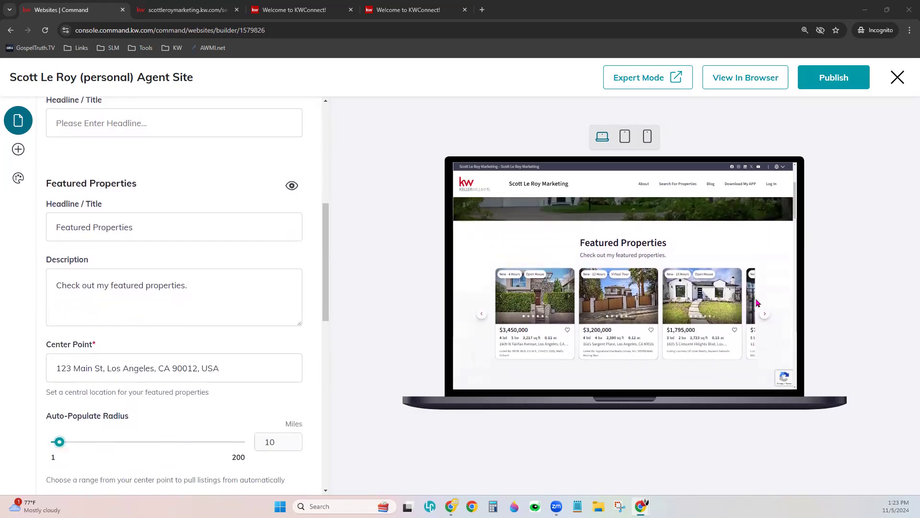
scroll(757, 303, "down", 1)
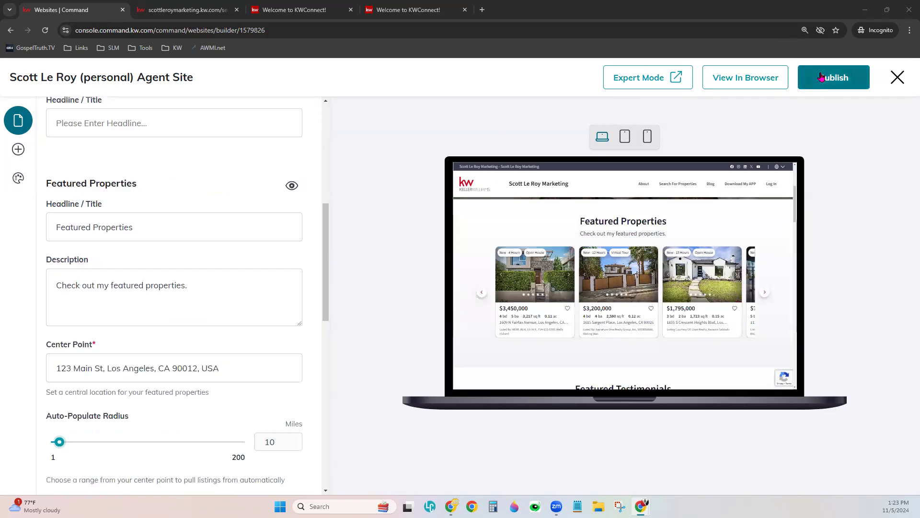
left_click(292, 186)
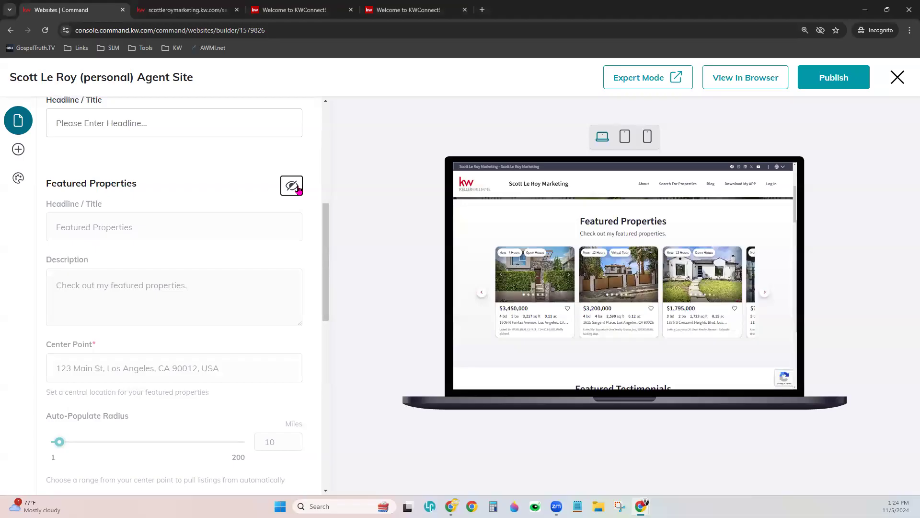
left_click(292, 186)
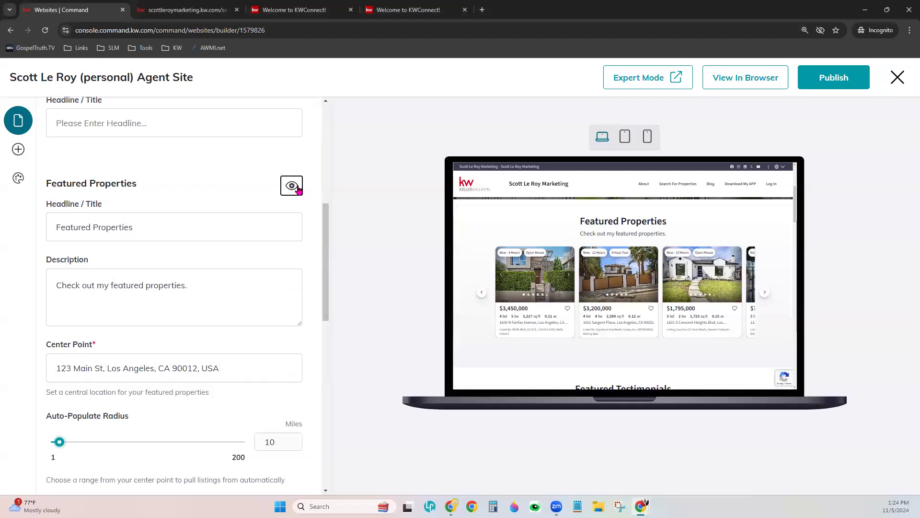
left_click(198, 232)
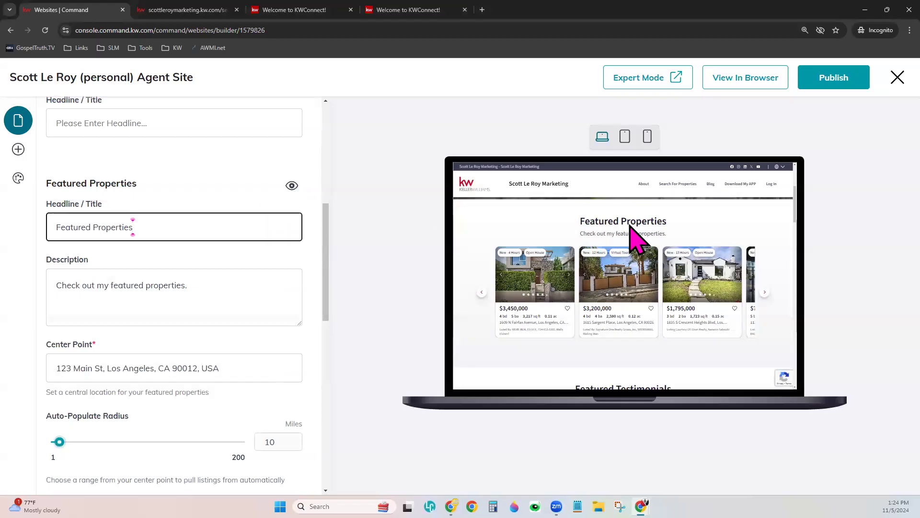
left_click(71, 284)
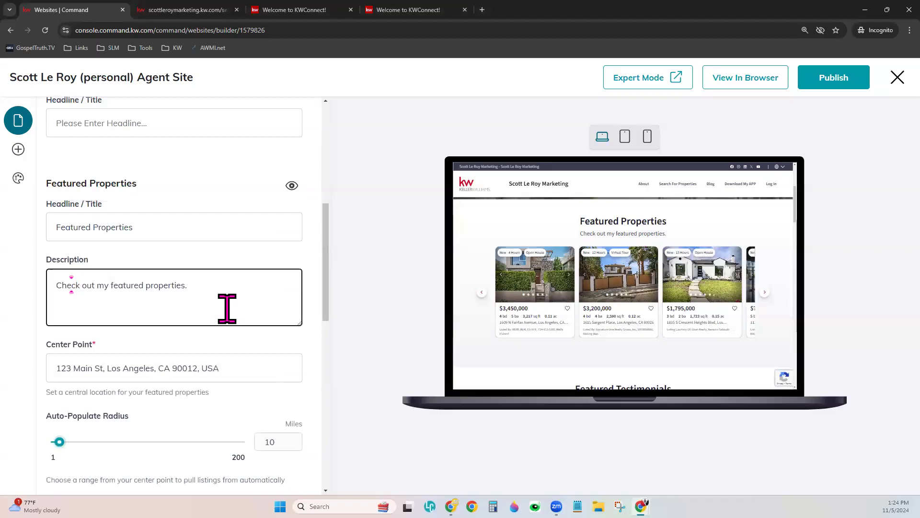
scroll(217, 353, "down", 2)
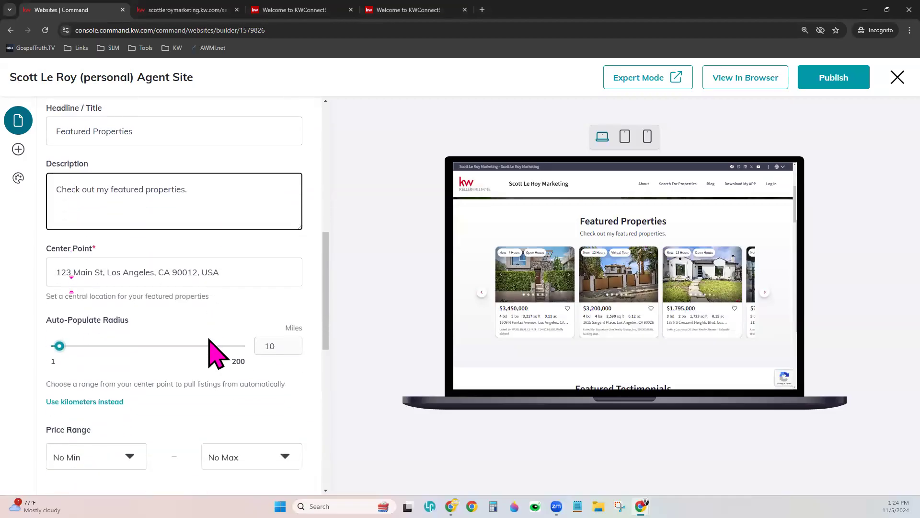
left_click(210, 270)
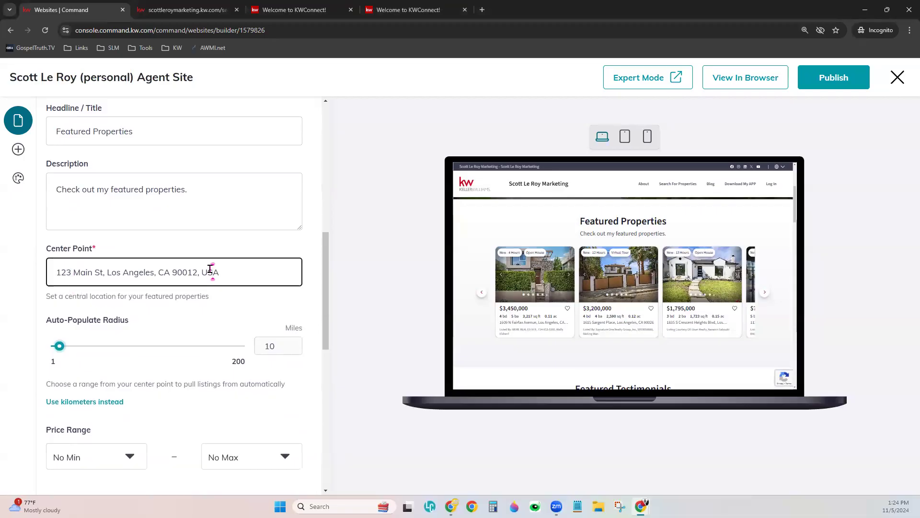
scroll(212, 297, "down", 1)
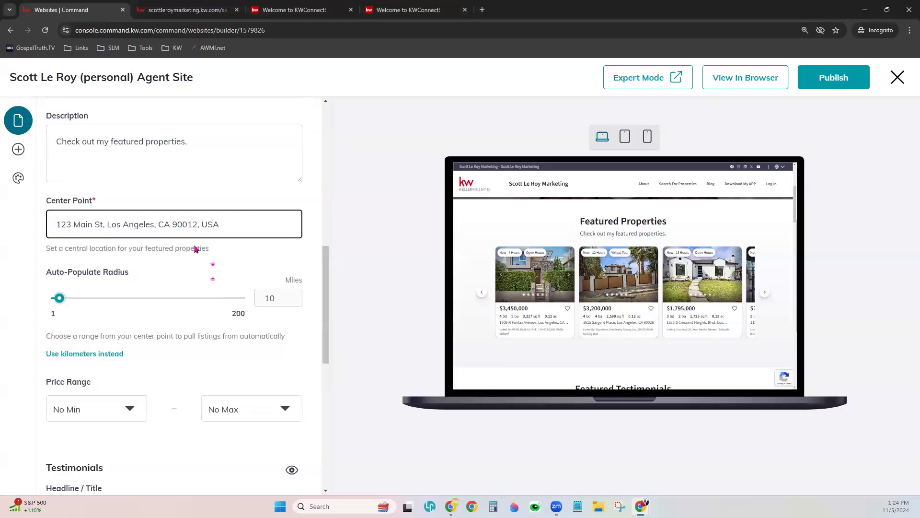
- Change the Center Point address to '123 Main' in Pineville, NC
left_click_drag(220, 224, 52, 223)
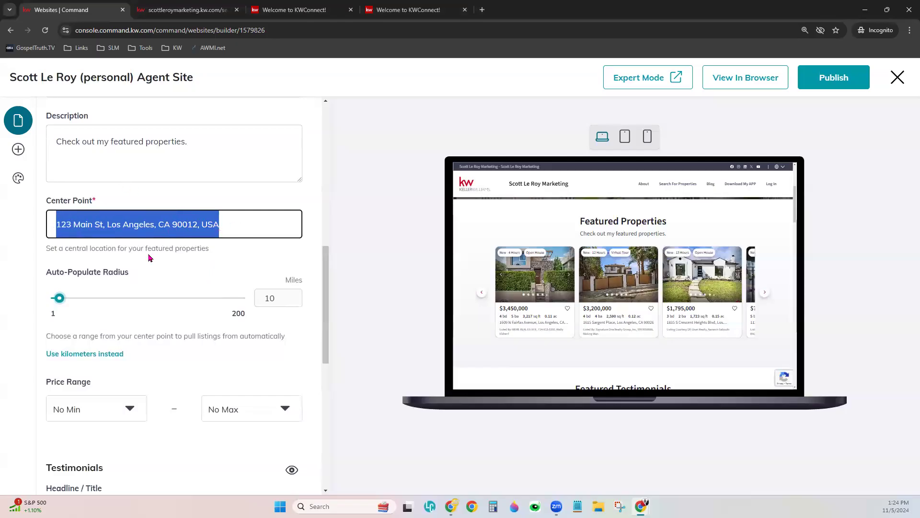
key("BackSpace")
type("123")
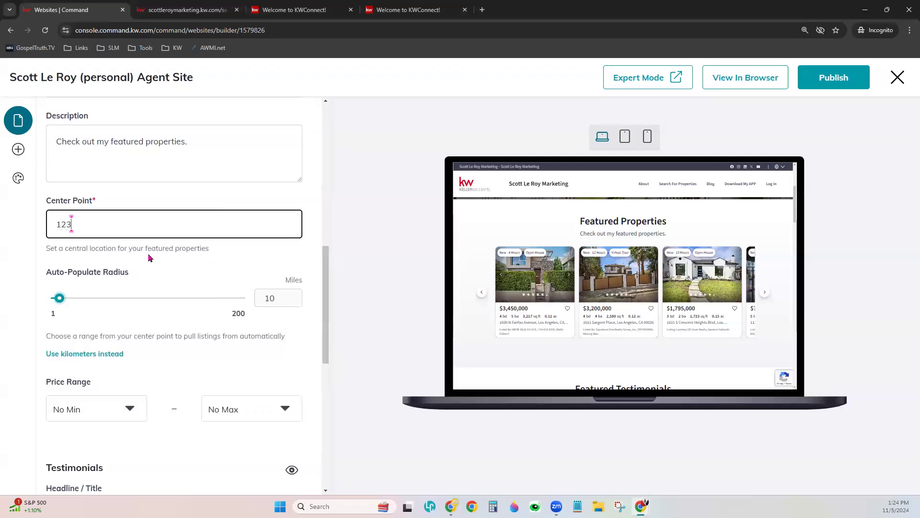
type(" Main")
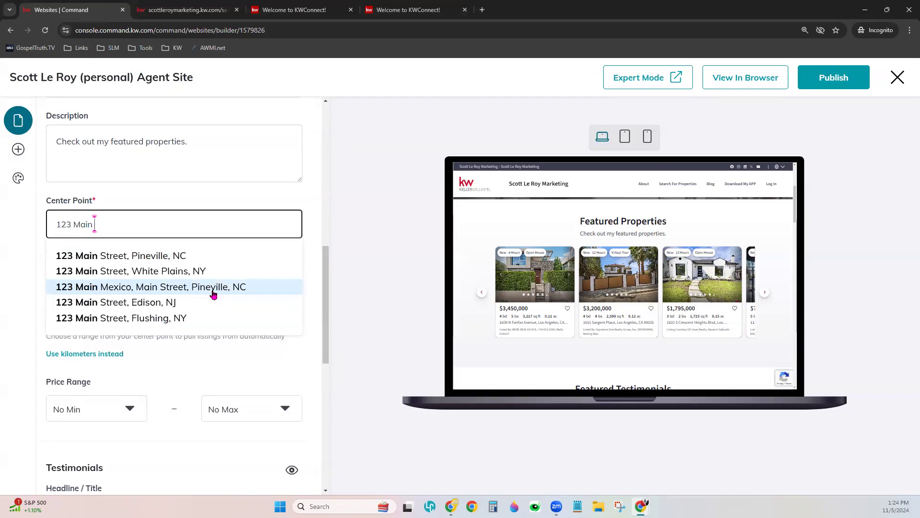
left_click(213, 287)
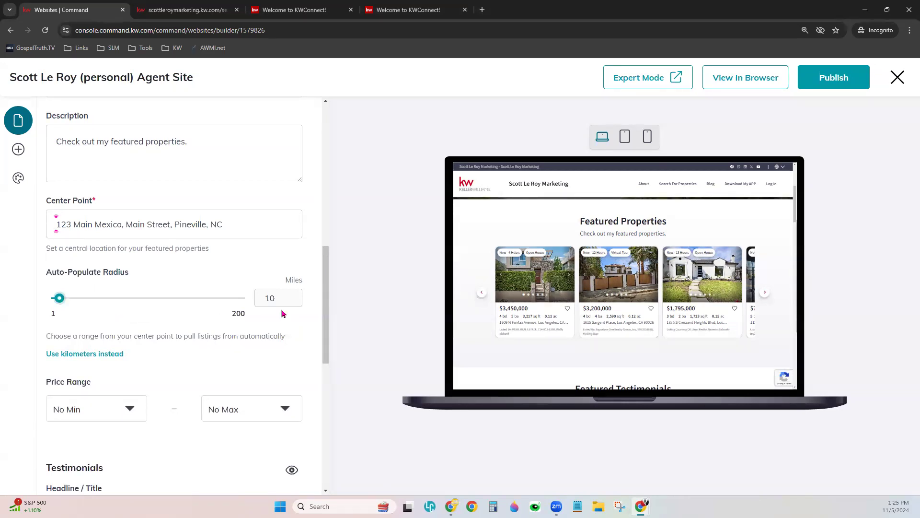
- Set the Auto-Populate Radius slider to 9 miles
double_click(263, 301)
mouse_move(59, 295)
left_mouse_down()
mouse_move(125, 298)
mouse_move(65, 297)
left_mouse_up()
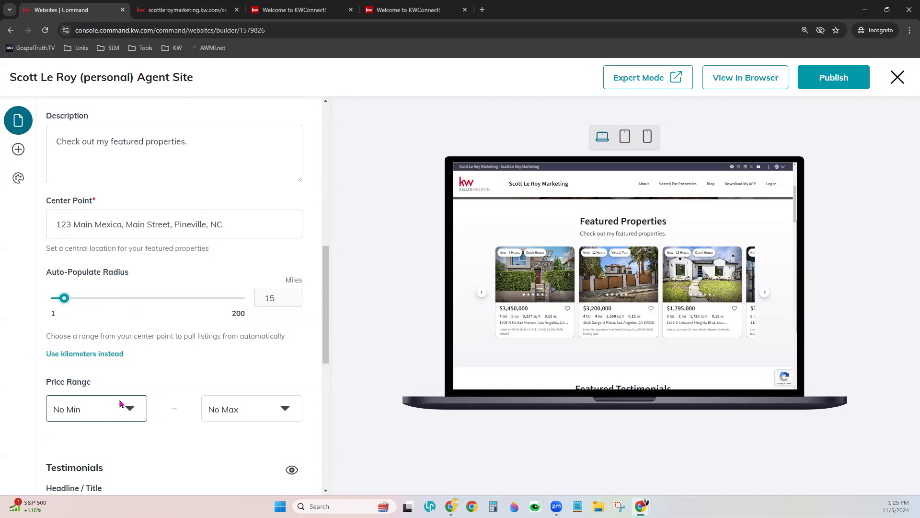
left_click_drag(64, 297, 58, 298)
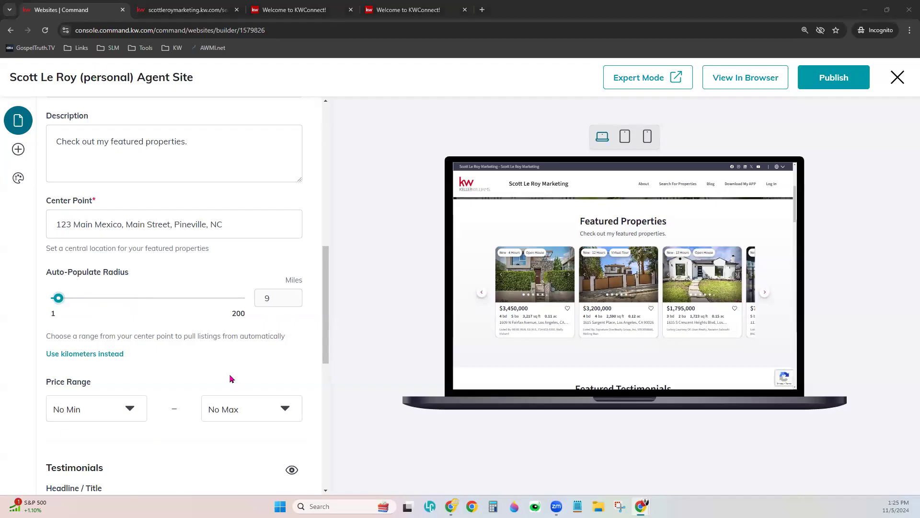
scroll(197, 326, "down", 3)
scroll(187, 283, "down", 2)
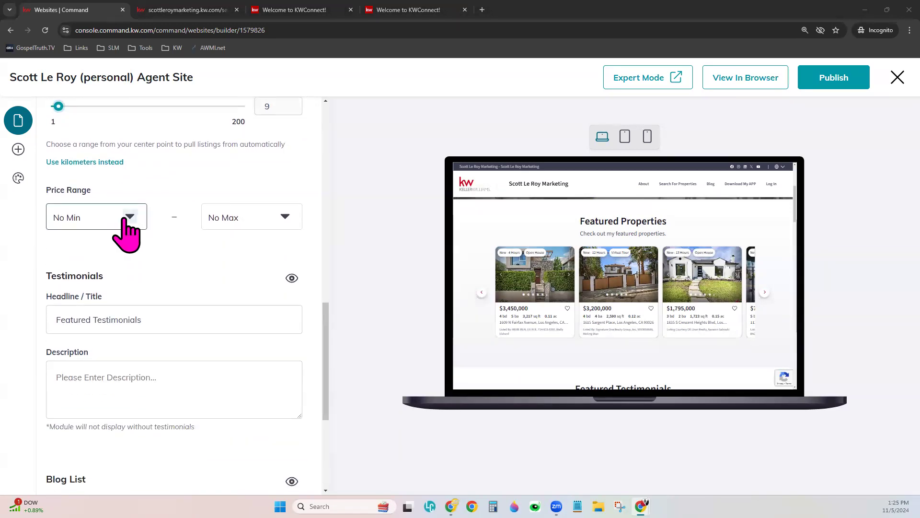
left_click(127, 218)
left_click(111, 331)
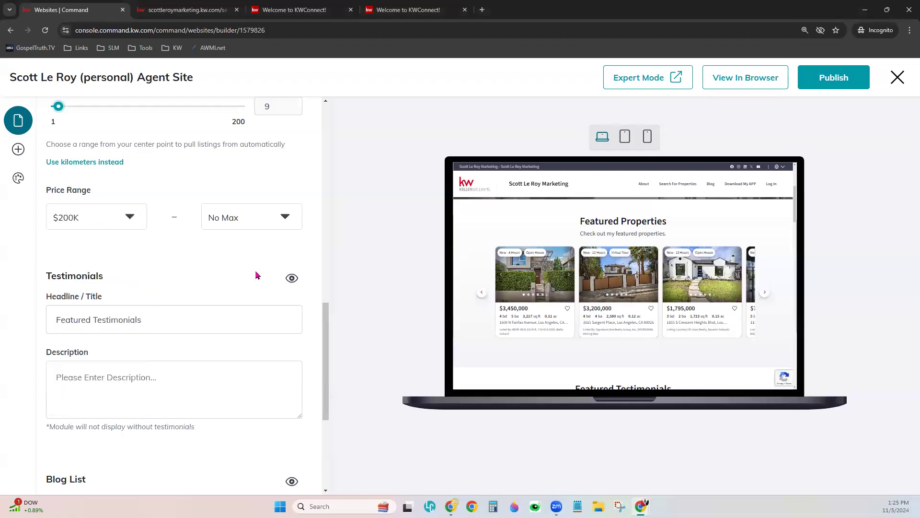
left_click(272, 218)
left_click(241, 311)
scroll(242, 347, "down", 1)
scroll(698, 293, "down", 2)
scroll(698, 293, "down", 3)
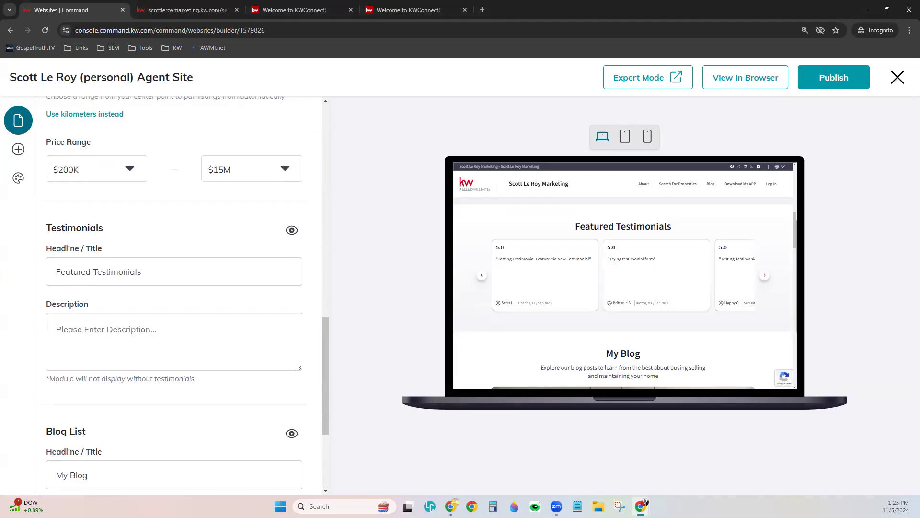
- Step through the testimonial cards and check the Testimonials headline and description fields
left_click(766, 285)
left_click(766, 281)
left_click(765, 281)
left_click(766, 283)
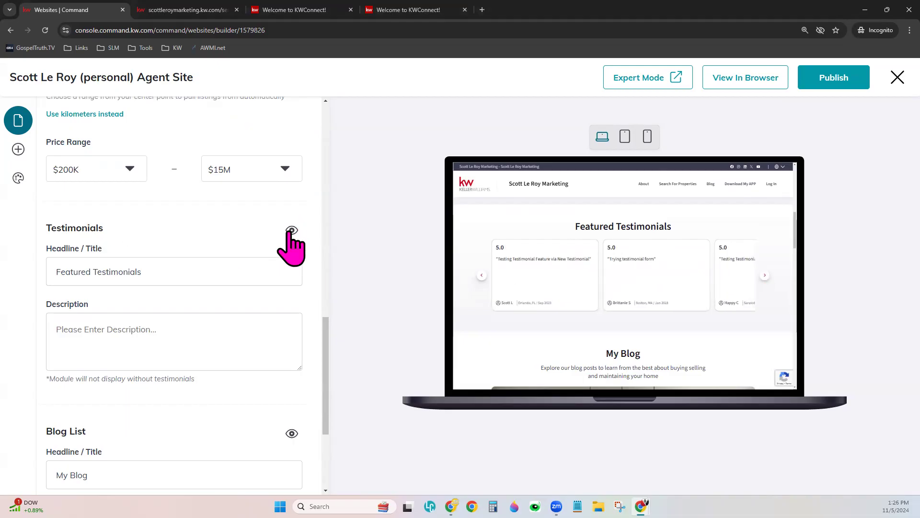
left_click(67, 271)
left_click(96, 337)
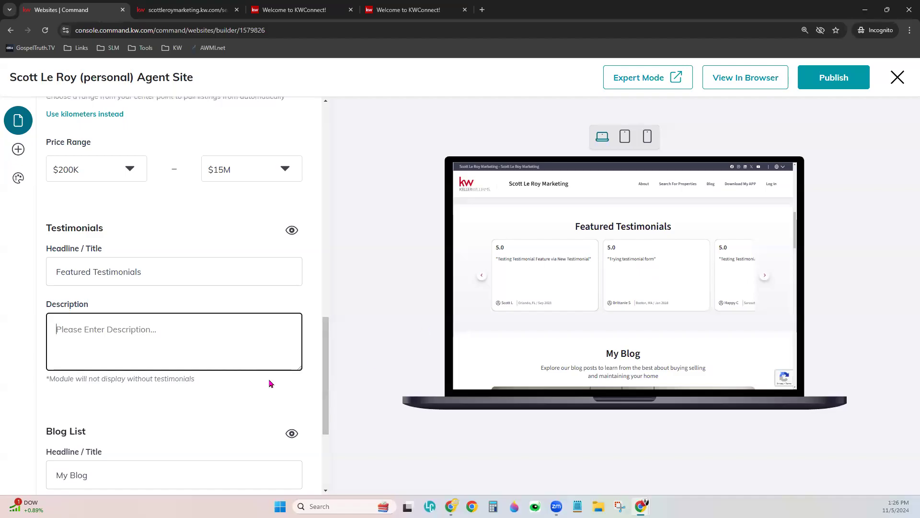
- Bring the My Blog headline and Blog List description fields into view
scroll(269, 380, "down", 3)
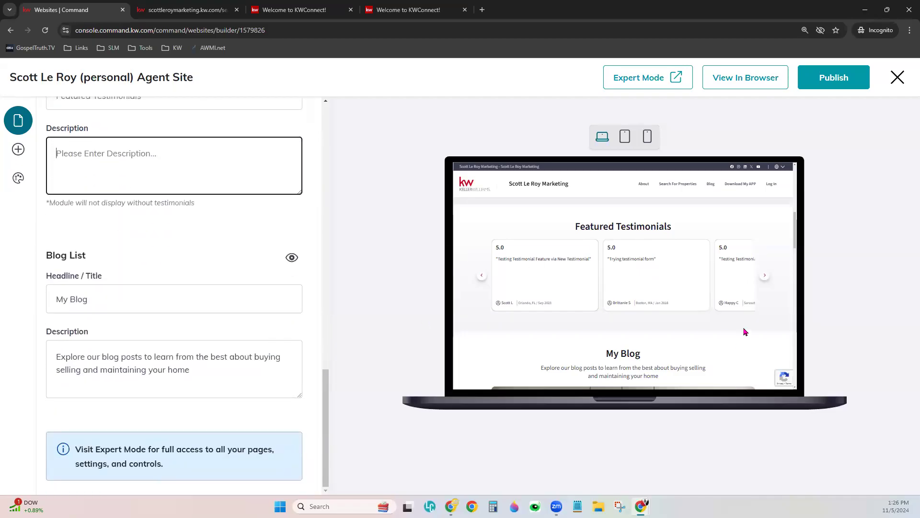
scroll(745, 332, "down", 3)
scroll(744, 332, "up", 1)
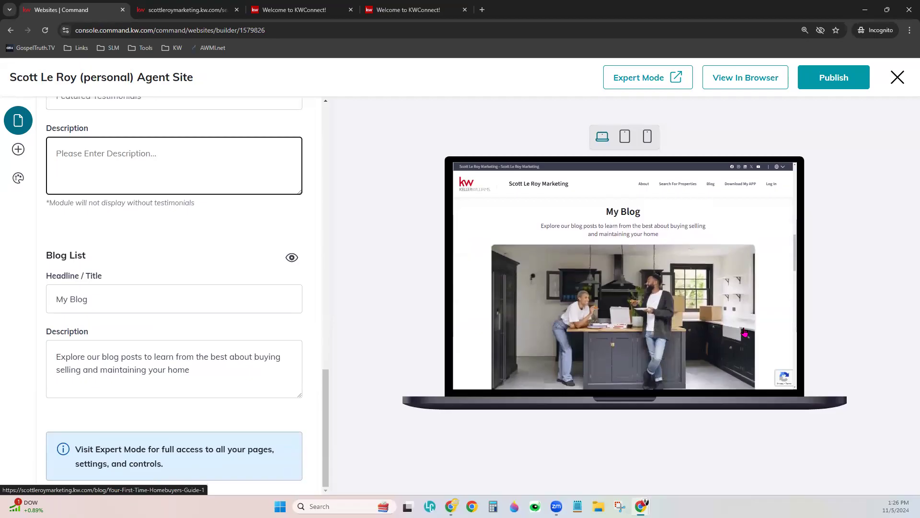
left_click(137, 304)
left_click(142, 356)
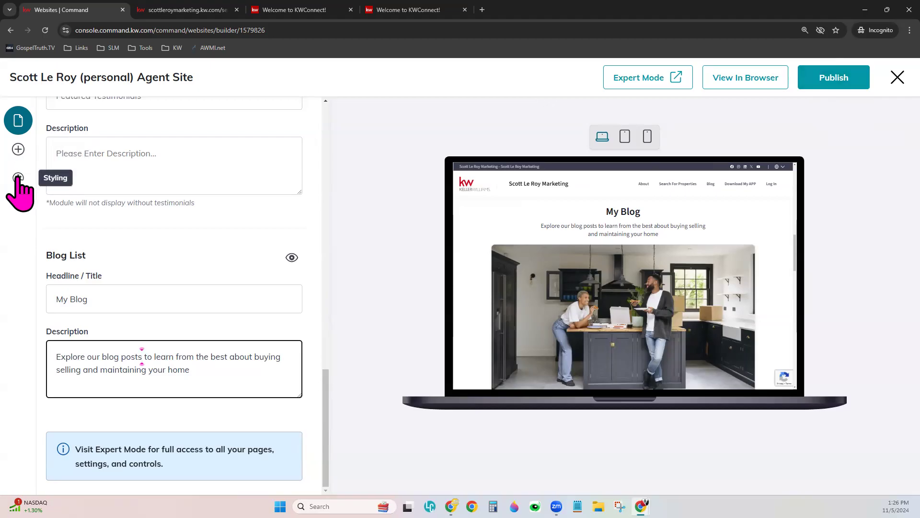
- Close the builder without publishing and show the Styling color themes like Slate and KW Red
left_click(18, 150)
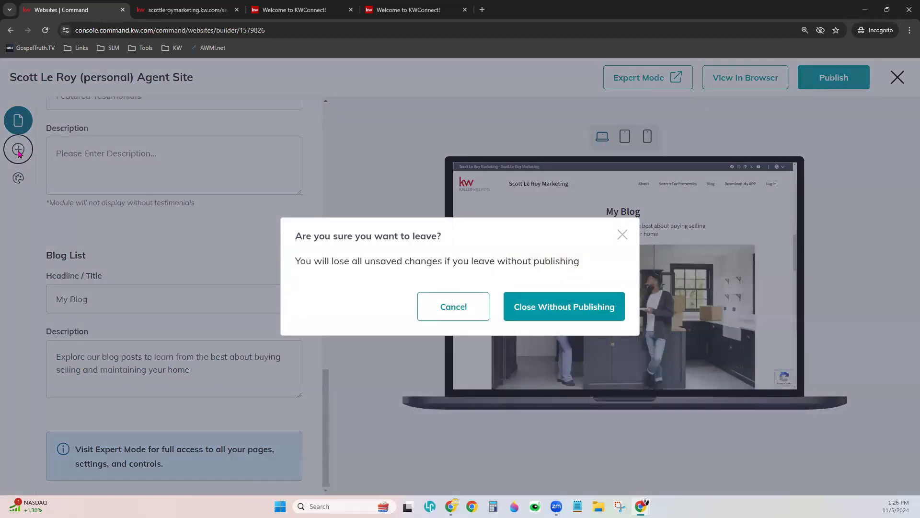
left_click(554, 301)
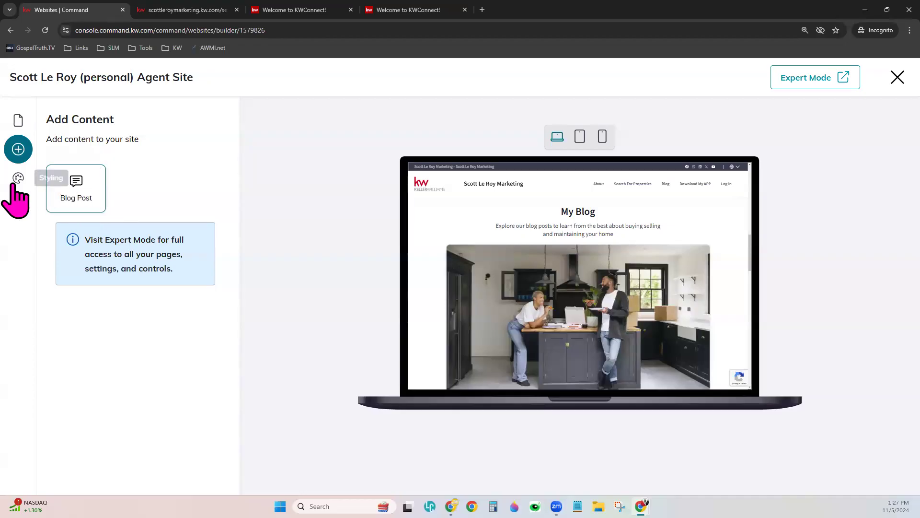
left_click(19, 179)
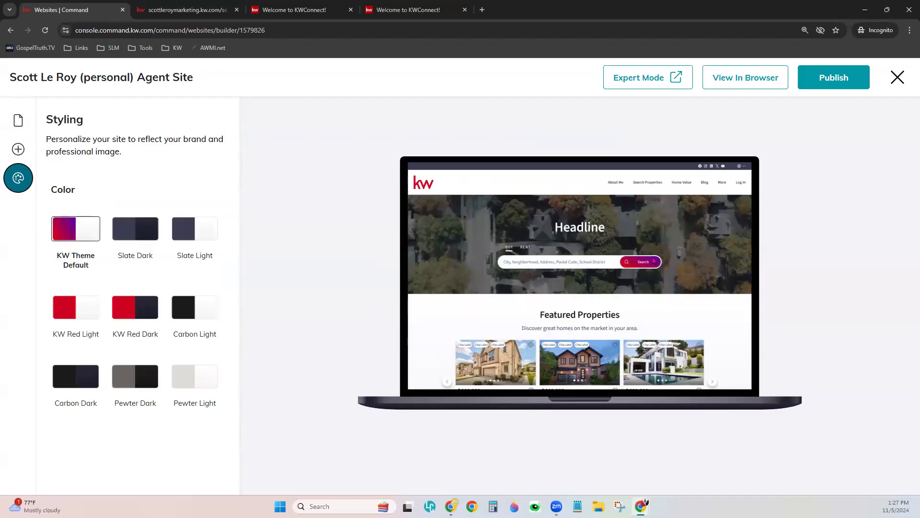
left_click(119, 303)
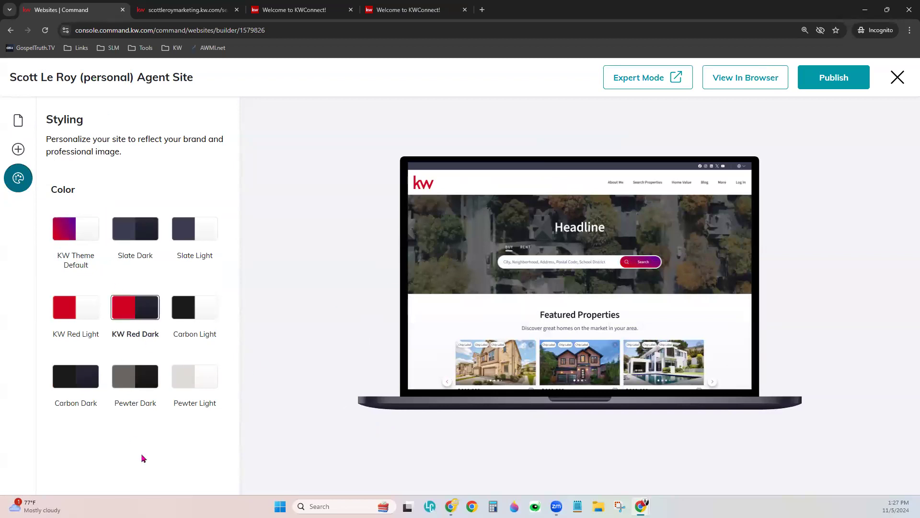
left_click(137, 236)
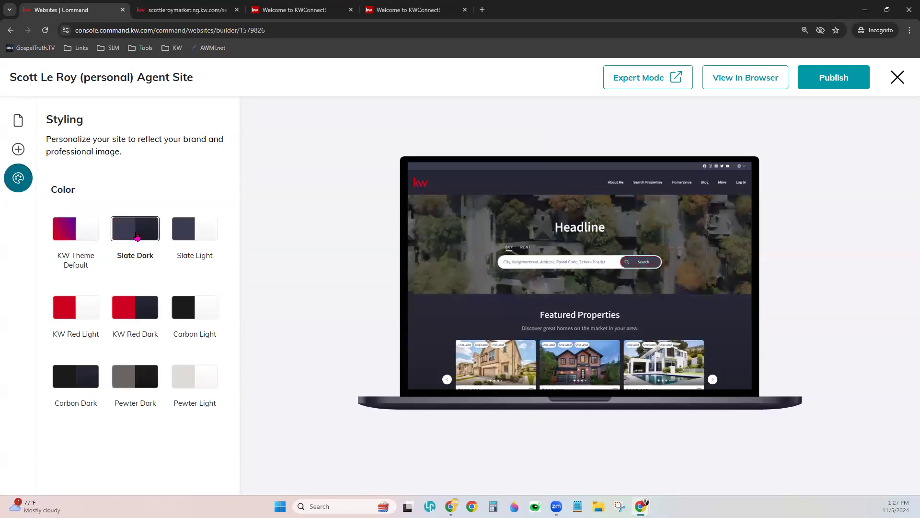
left_click(142, 383)
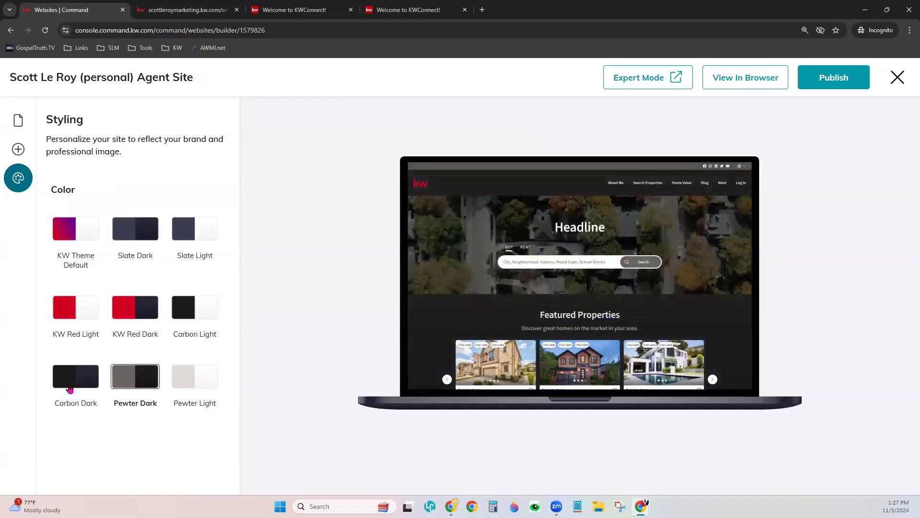
left_click(69, 388)
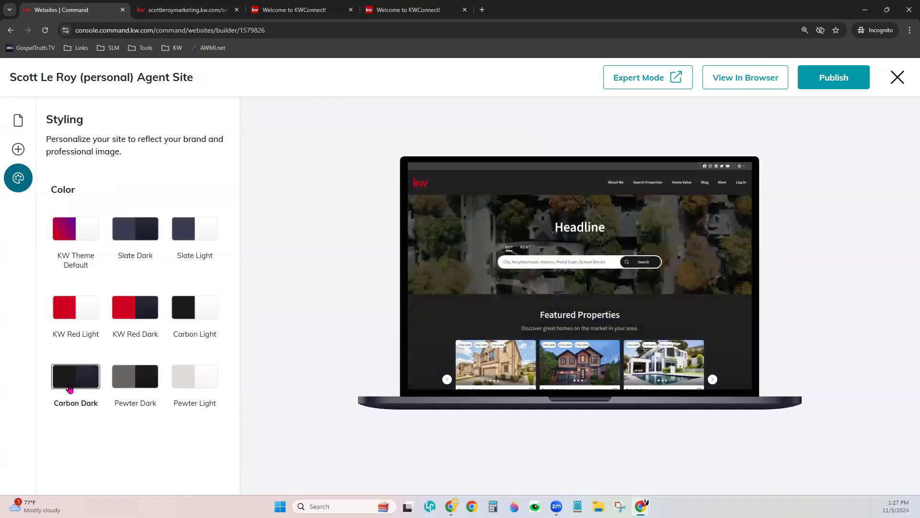
left_click(138, 236)
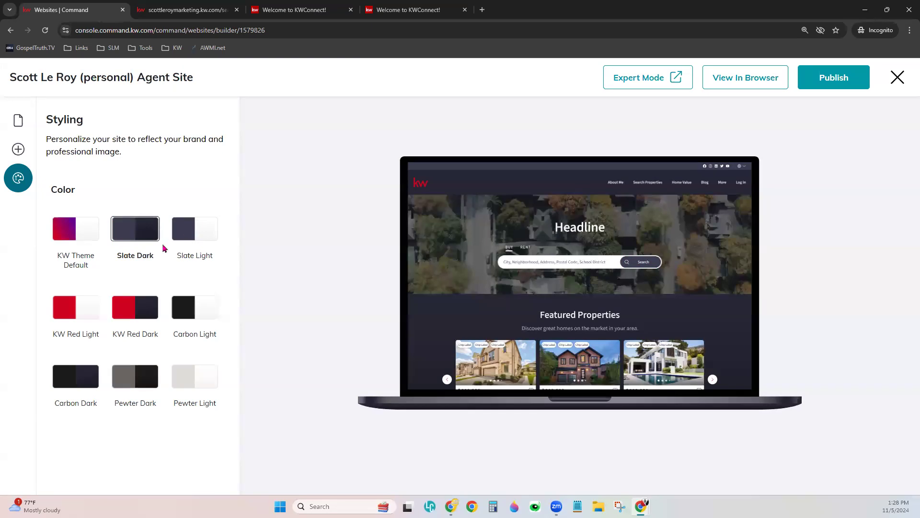
left_click(77, 240)
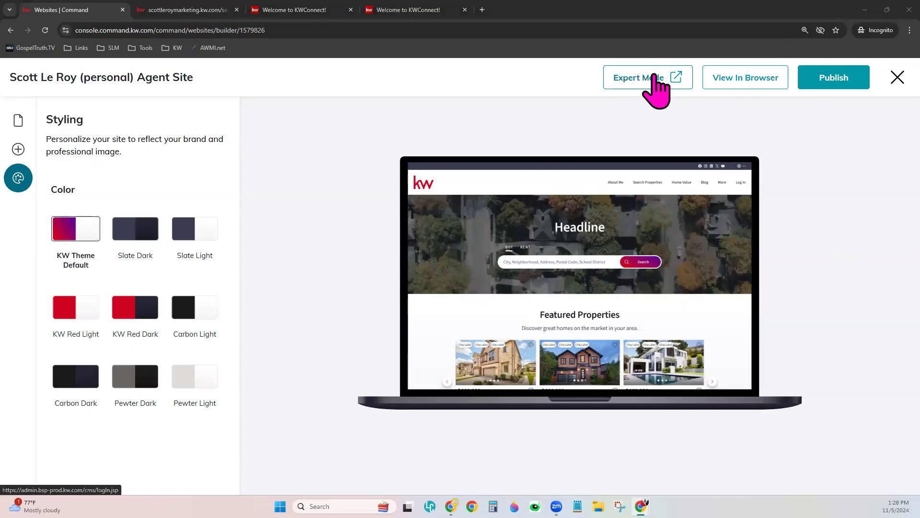
- Open the Brightspot dashboard via Expert Mode and scroll to the editable default pages
left_click(637, 79)
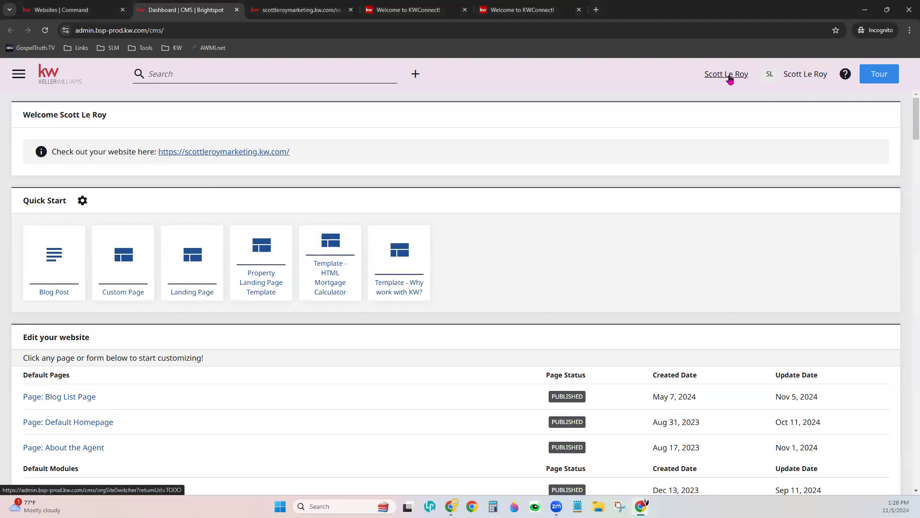
left_click(729, 78)
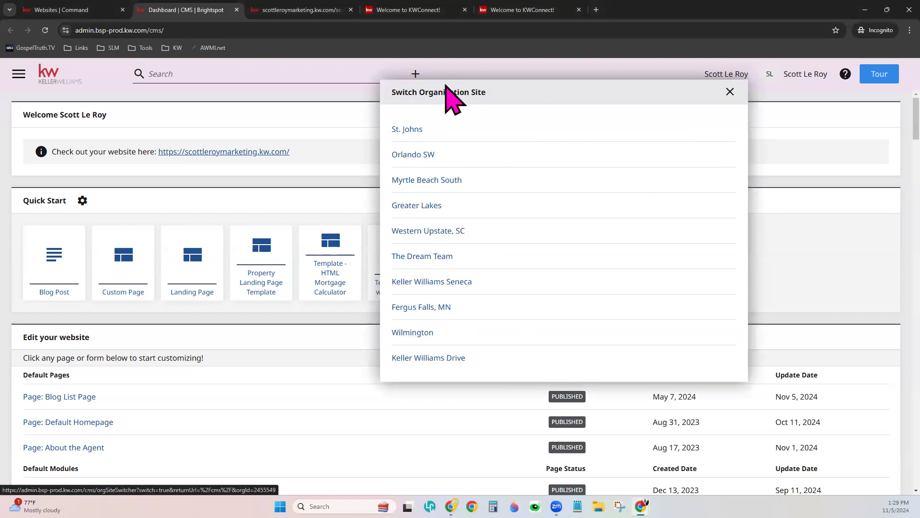
left_click(359, 110)
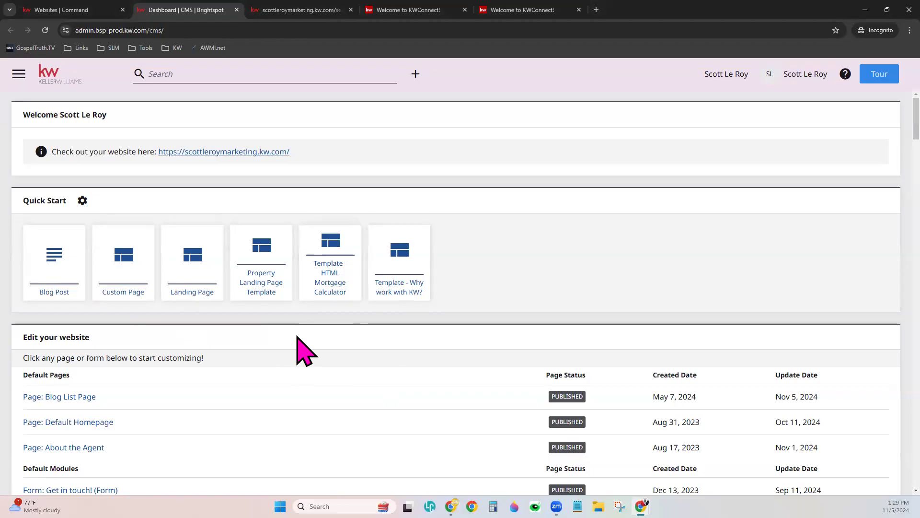
scroll(297, 336, "down", 1)
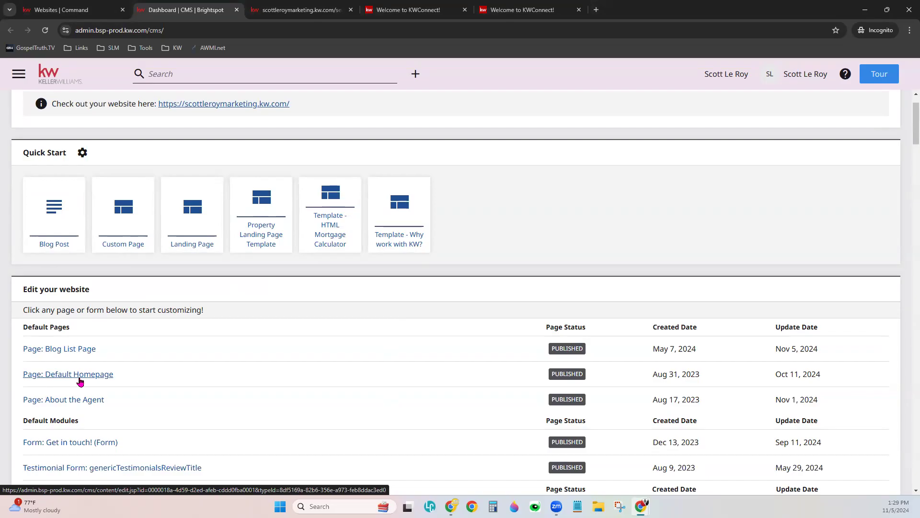
- Open the Default Homepage and toggle the Testimonial List and My Blog section rows
left_click(80, 381)
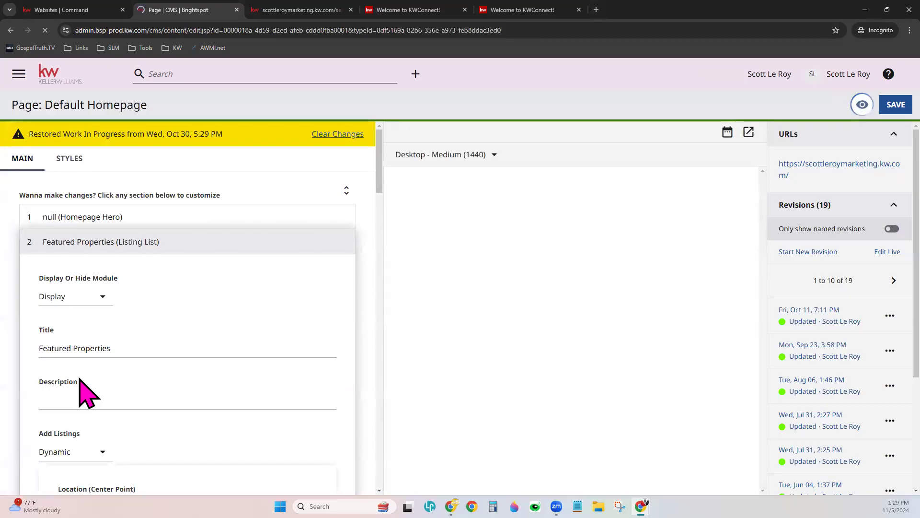
left_click(196, 240)
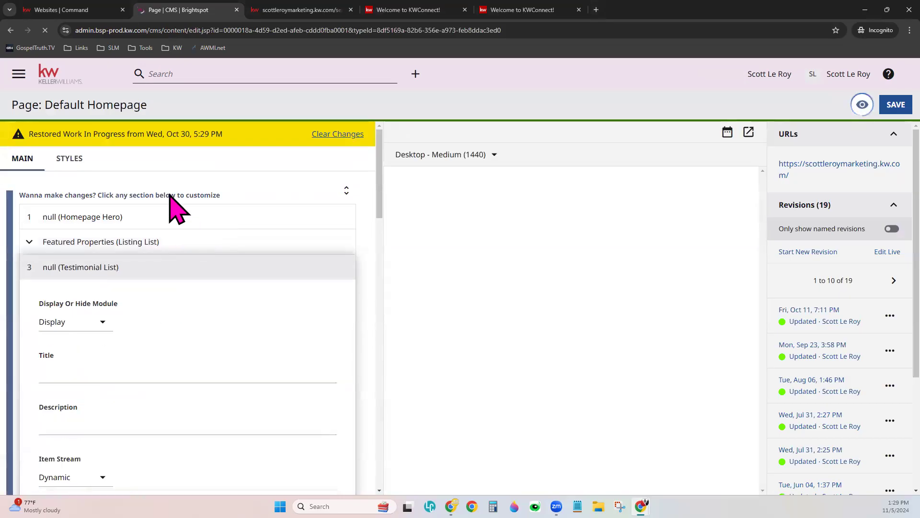
left_click(160, 277)
left_click(159, 291)
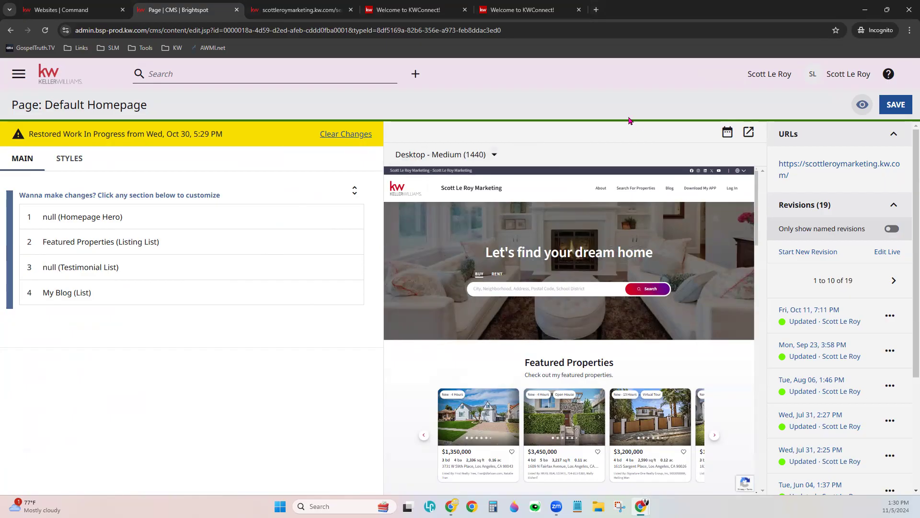
- Zoom the page to 110% and expand Homepage Hero to show featured-1.png and featured-4.png
key("ctrl+plus")
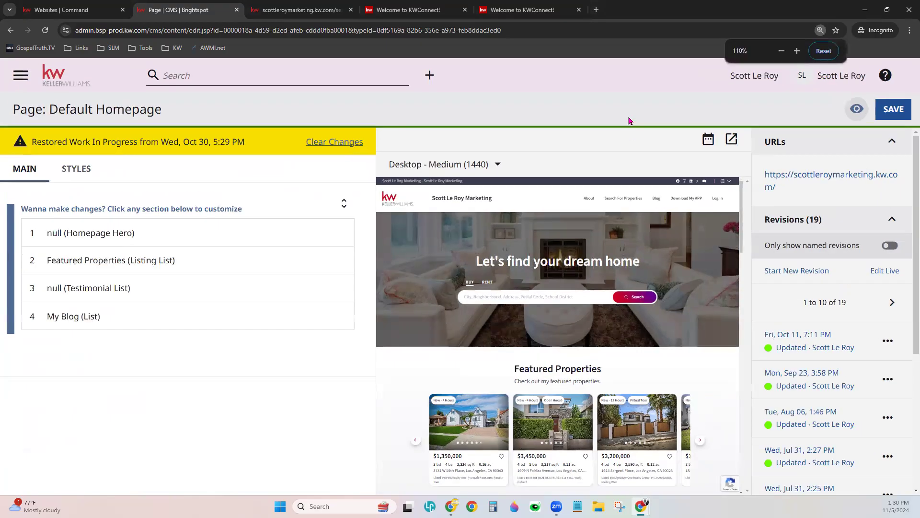
key("ctrl+minus")
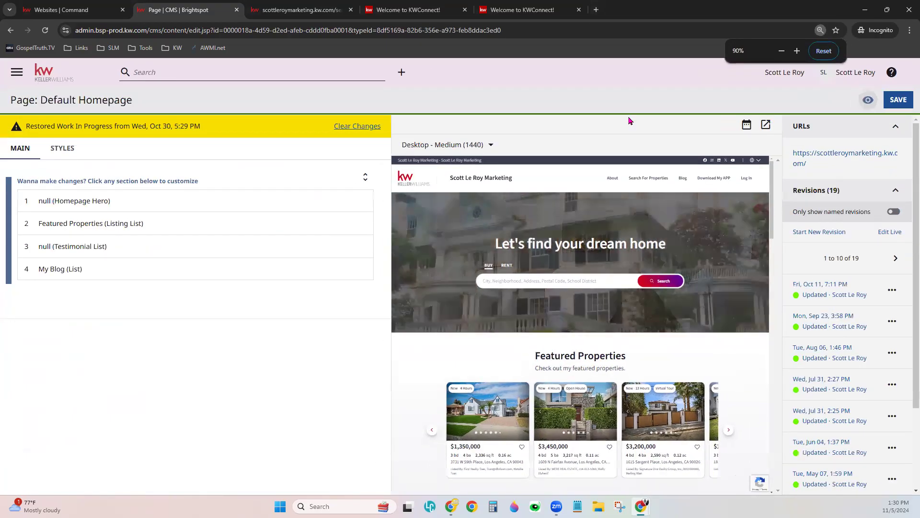
key("ctrl+plus")
key("ctrl+plus")
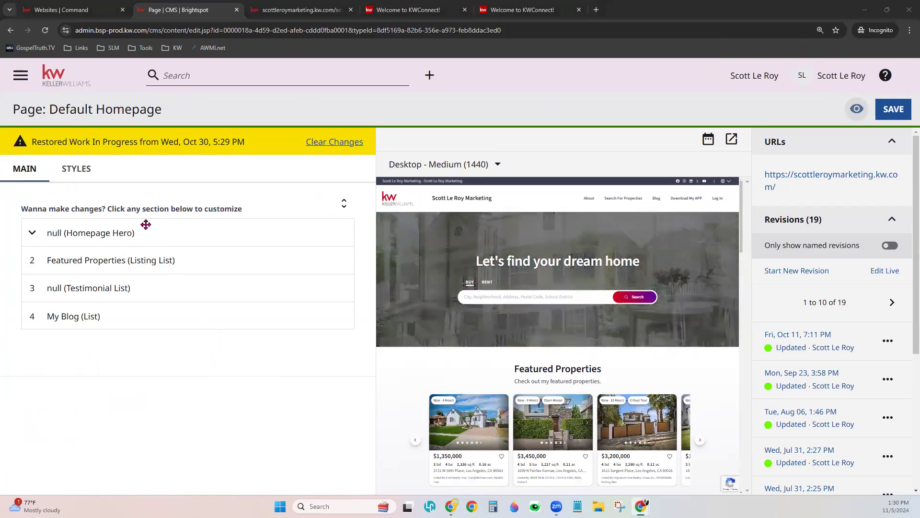
left_click(146, 224)
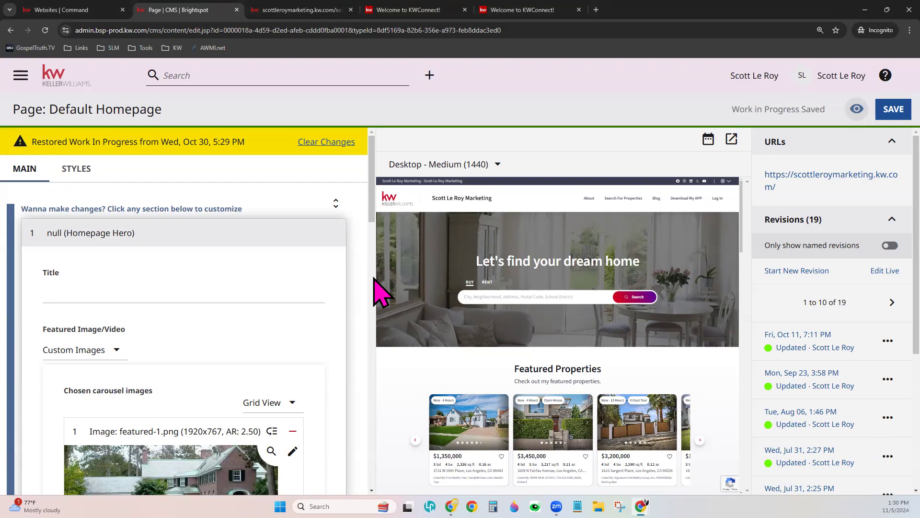
scroll(357, 345, "down", 1)
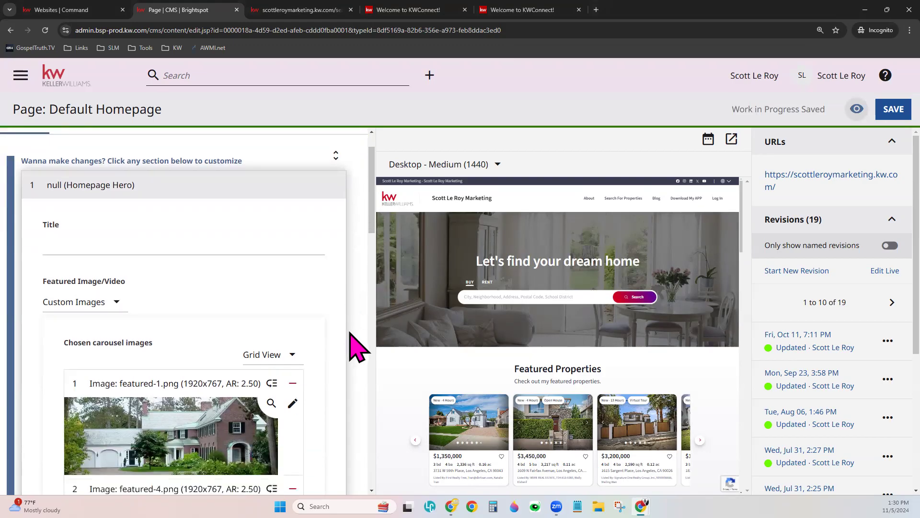
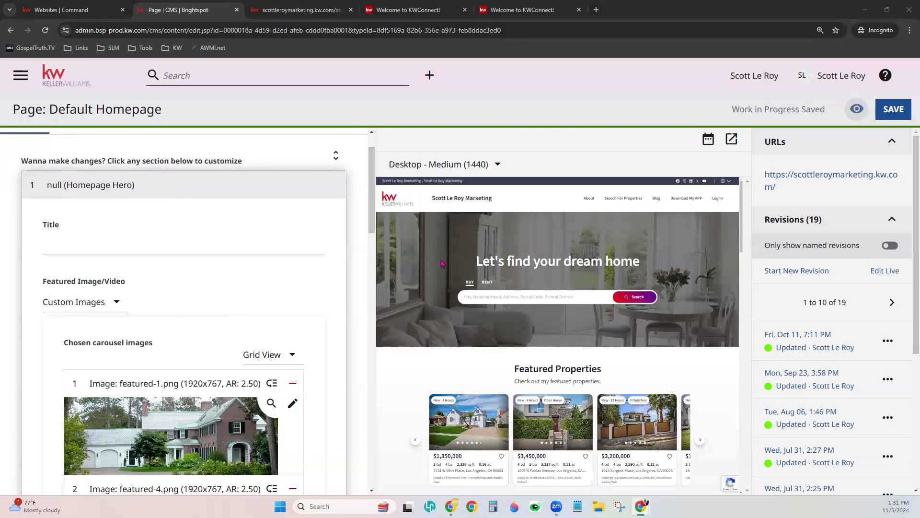
- Preview a sample hero title 'You Nar Name Here', then erase the title text
left_click(92, 245)
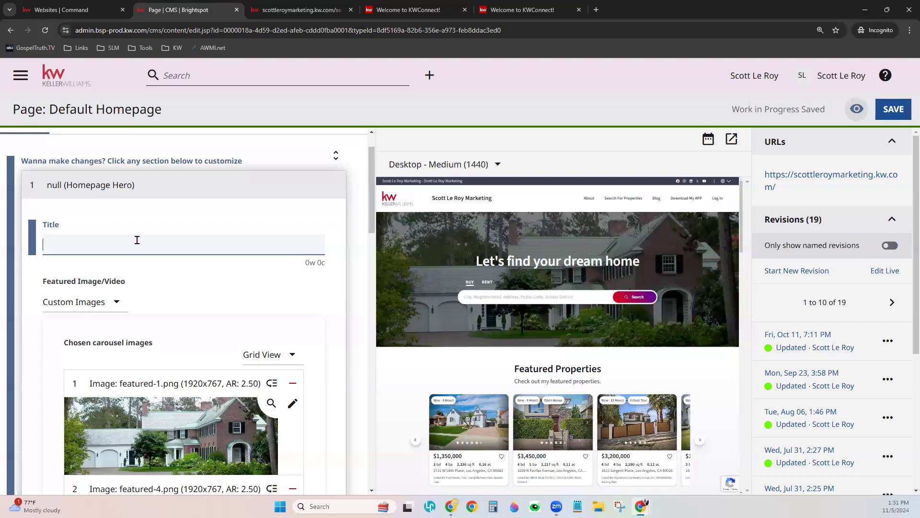
type("You Na")
type("r Name")
type(" Here")
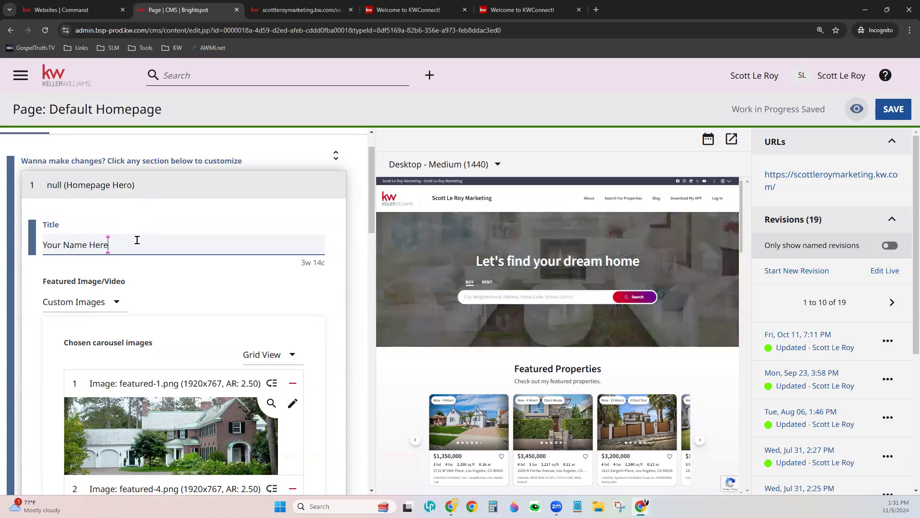
left_click(242, 288)
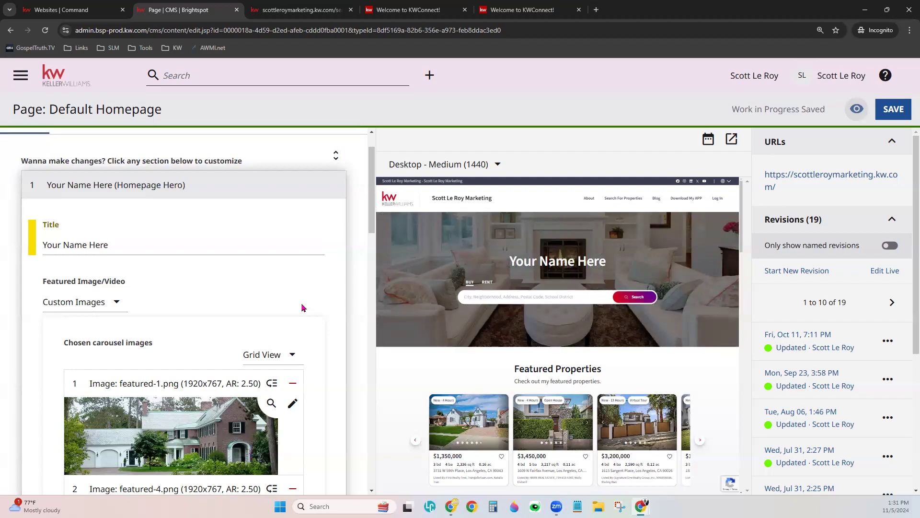
double_click(141, 240)
key("BackSpace")
key("BackSpace")
key("BackSpace")
key("BackSpace")
key("BackSpace")
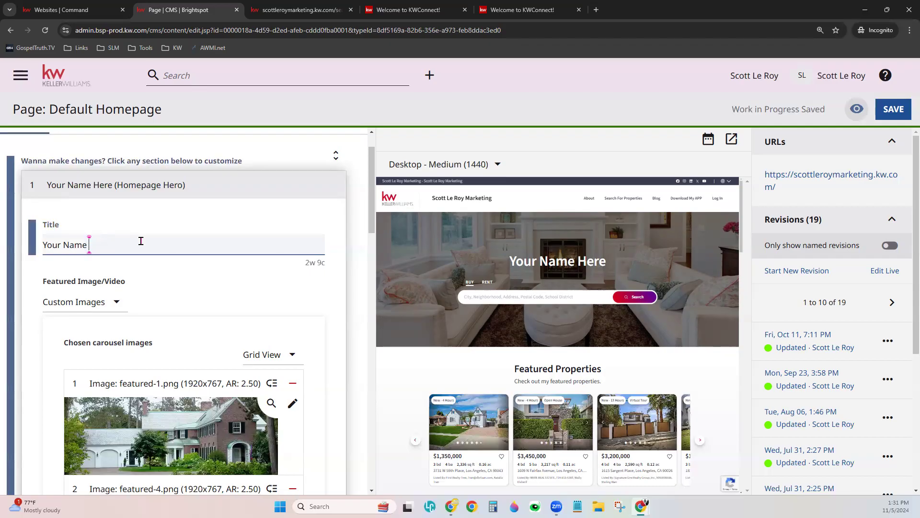
left_click(179, 278)
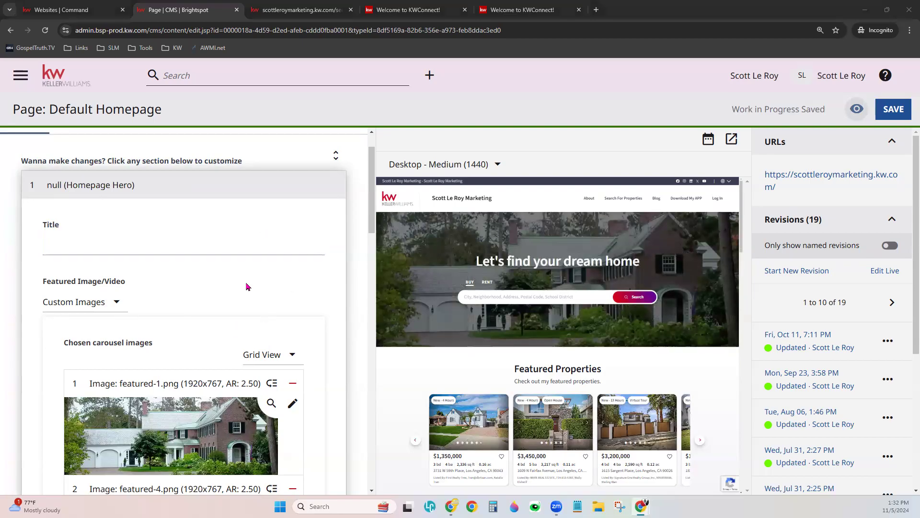
- Drag featured-1 below featured-4 so featured-4 is the first carousel image
scroll(246, 290, "down", 3)
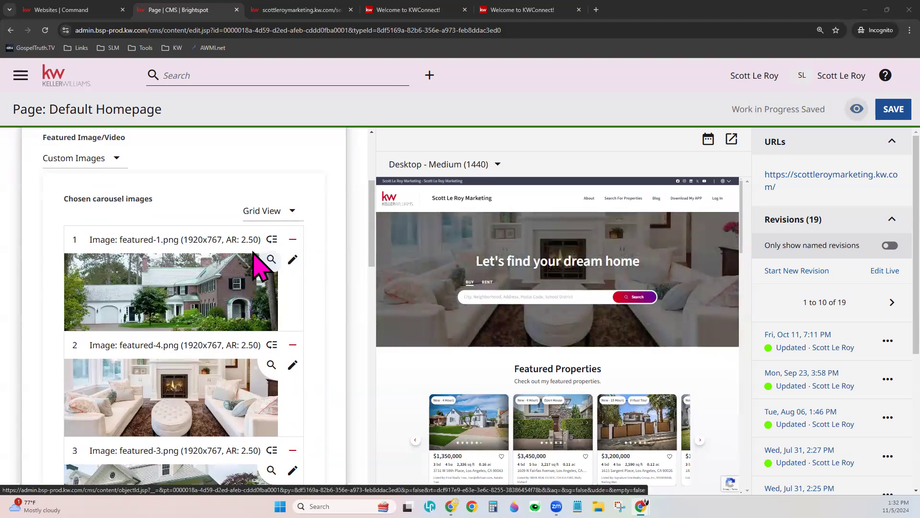
left_click_drag(273, 237, 271, 346)
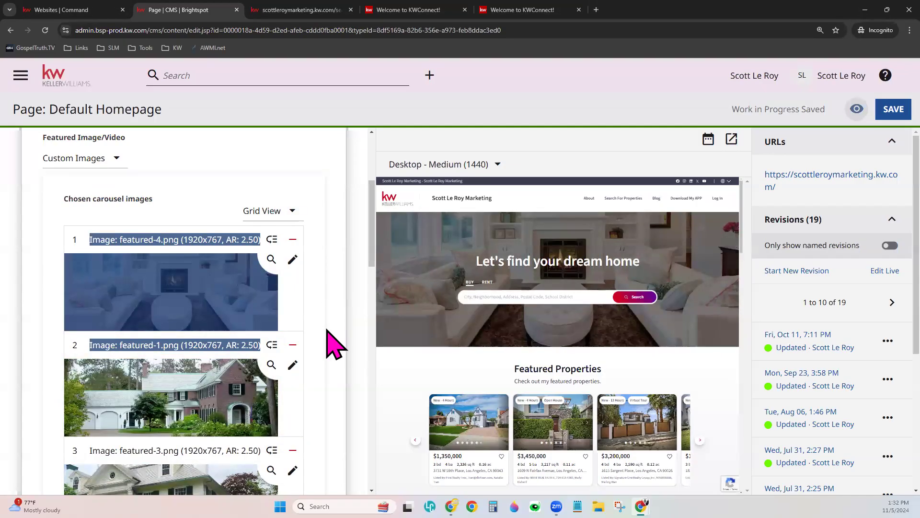
scroll(331, 341, "down", 1)
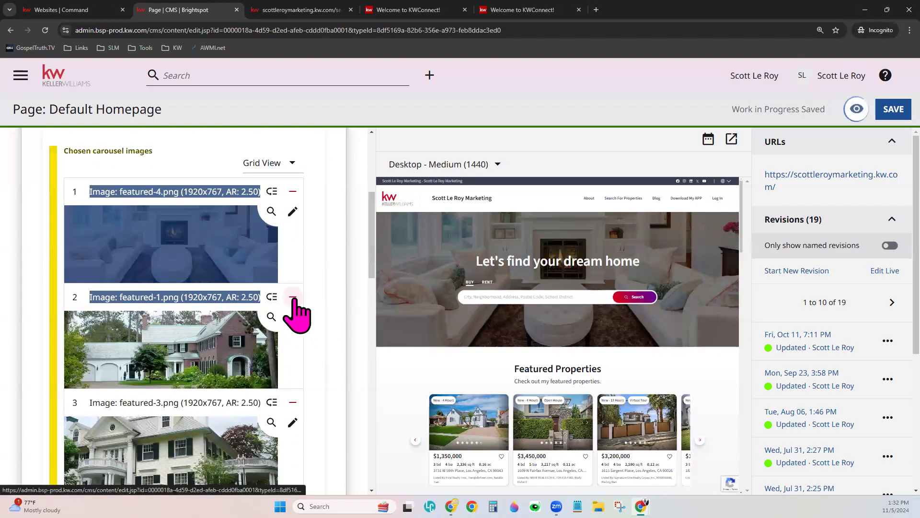
left_click(330, 276)
- Scroll down to the fallback hero content heading and highlight it
scroll(312, 370, "down", 3)
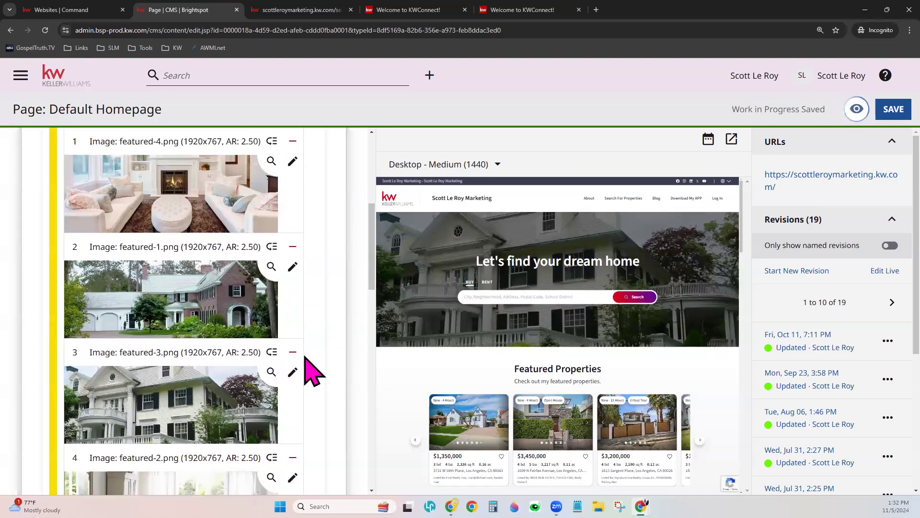
scroll(312, 369, "down", 4)
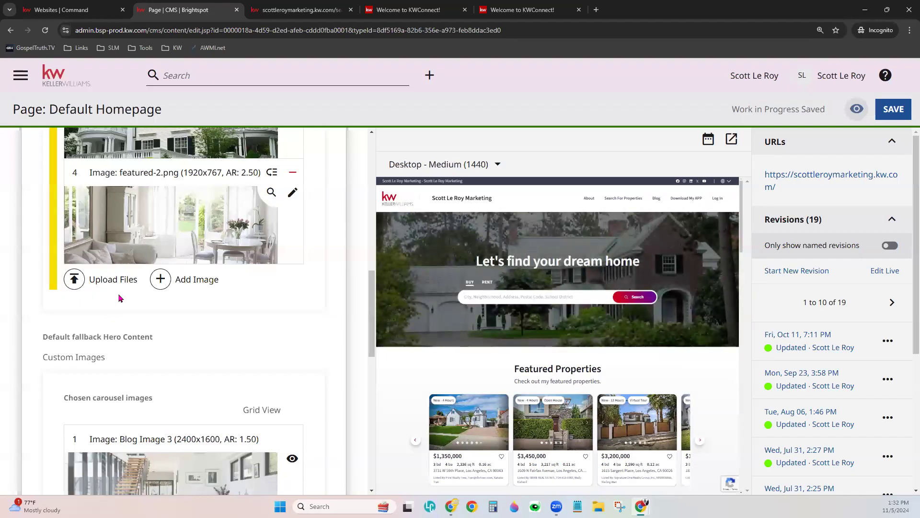
scroll(241, 351, "down", 2)
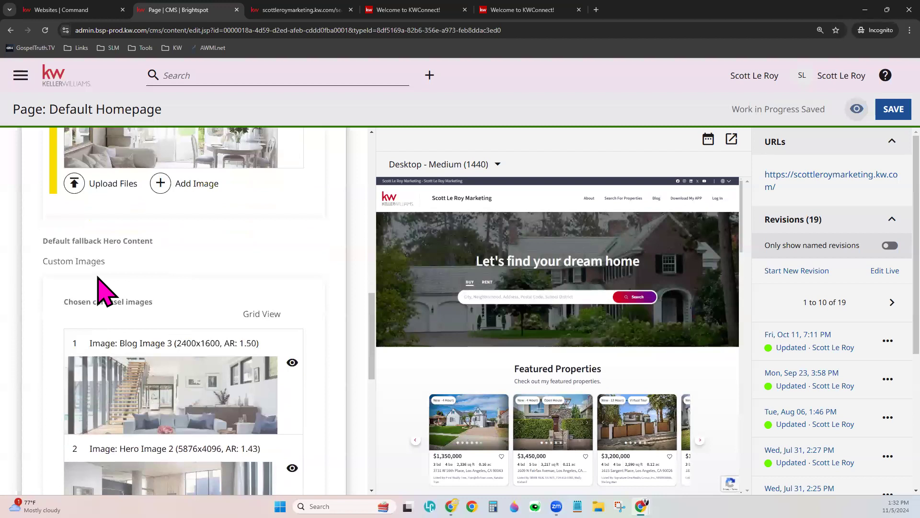
left_click_drag(73, 239, 102, 237)
left_click(197, 254)
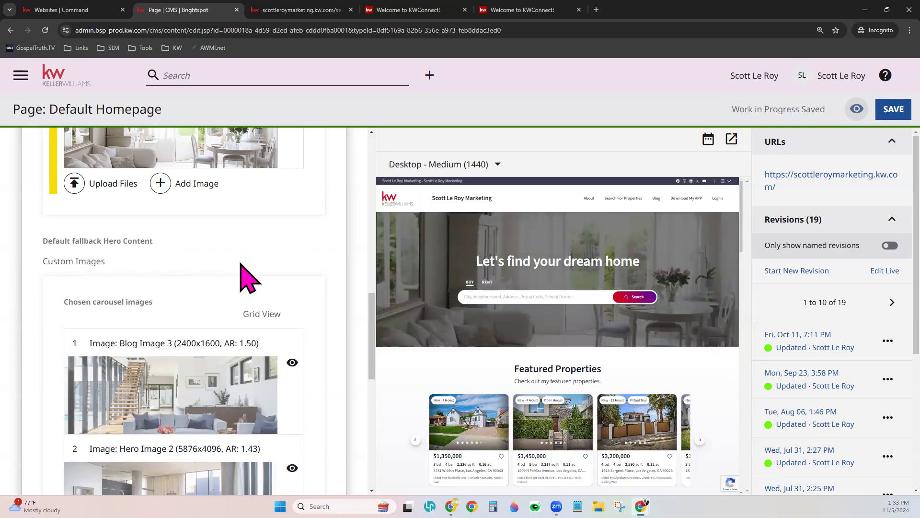
scroll(273, 258, "down", 9)
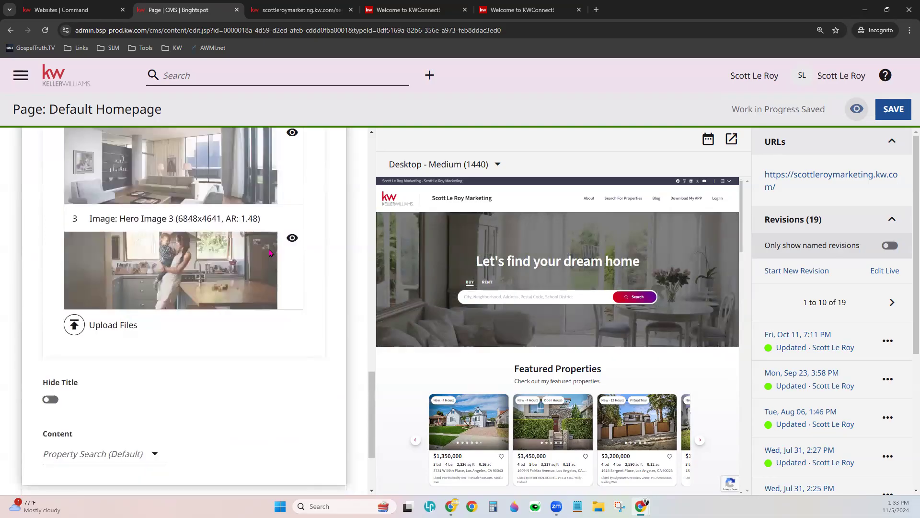
- Switch the hero Content from Property Search to Custom Button
scroll(273, 252, "down", 1)
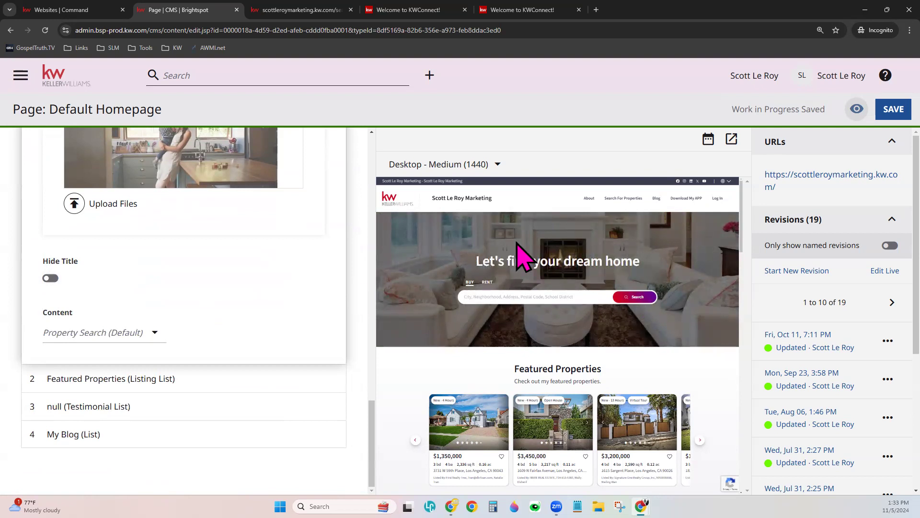
left_click(48, 280)
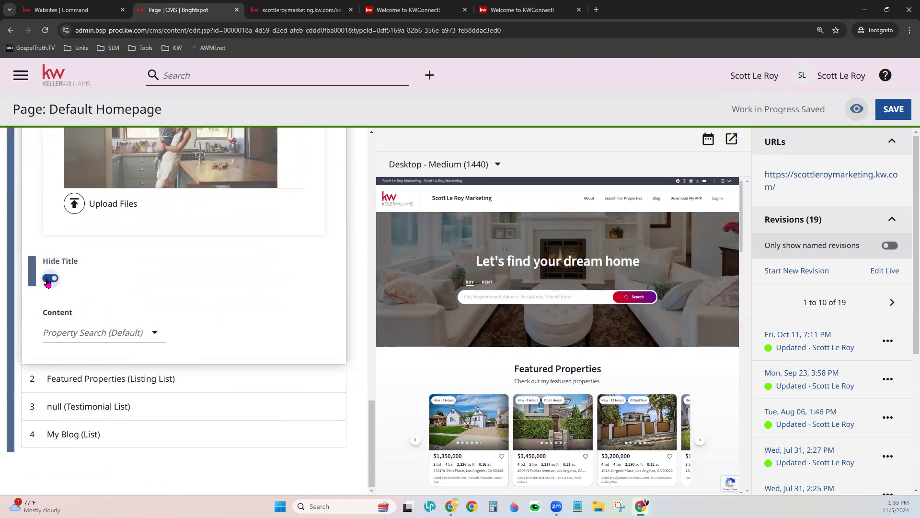
left_click(111, 331)
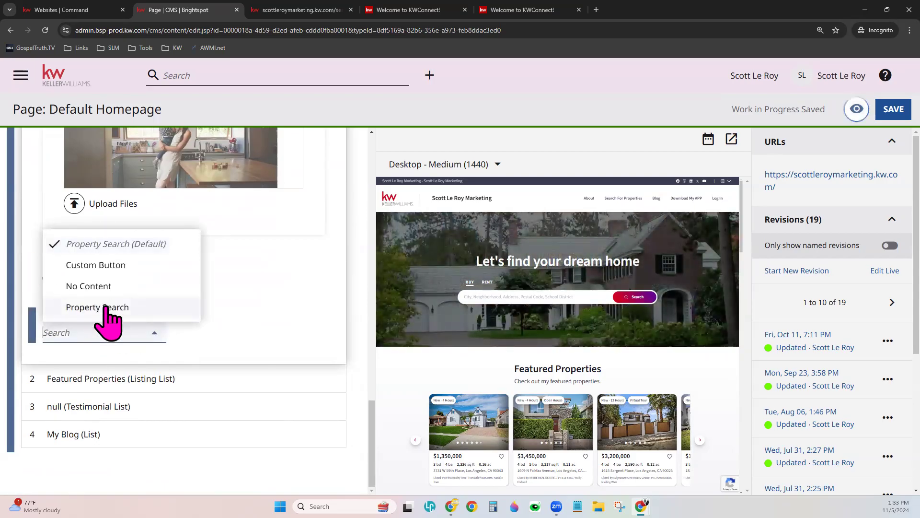
left_click(98, 266)
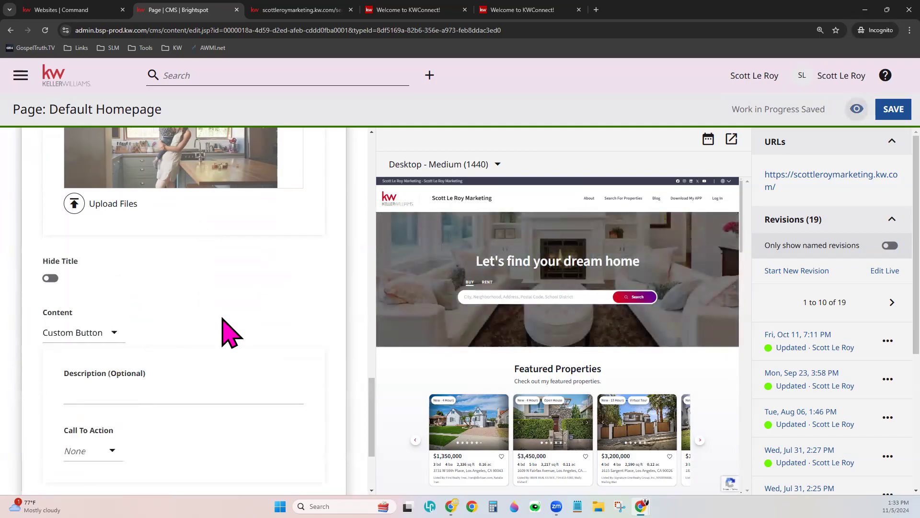
scroll(230, 333, "down", 3)
- Enter 'Contact Me For More!' as the button description
left_click(175, 258)
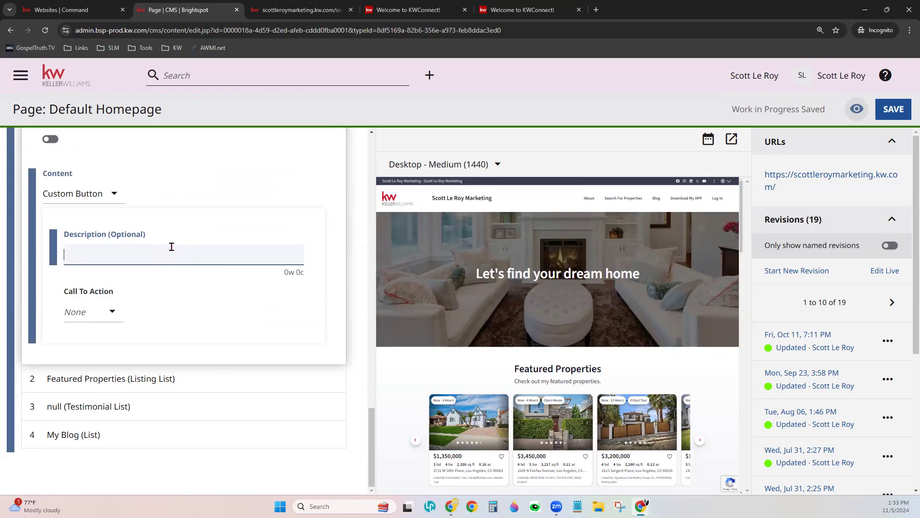
type("e F")
key("BackSpace")
key("BackSpace")
key("BackSpace")
key("BackSpace")
type("For ")
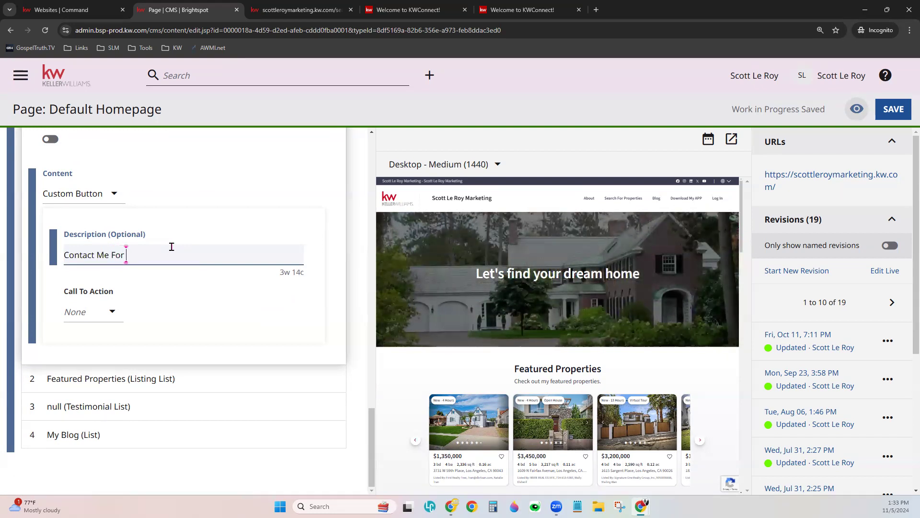
type("More!")
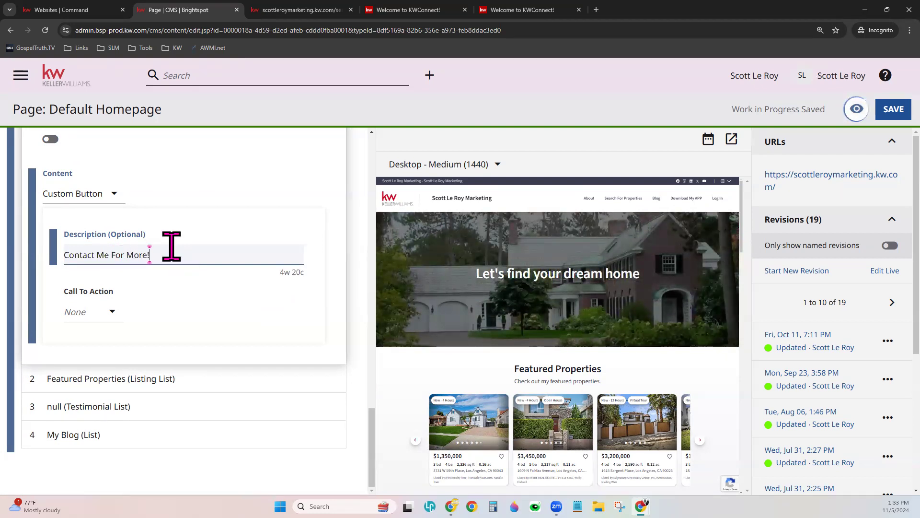
left_click(227, 307)
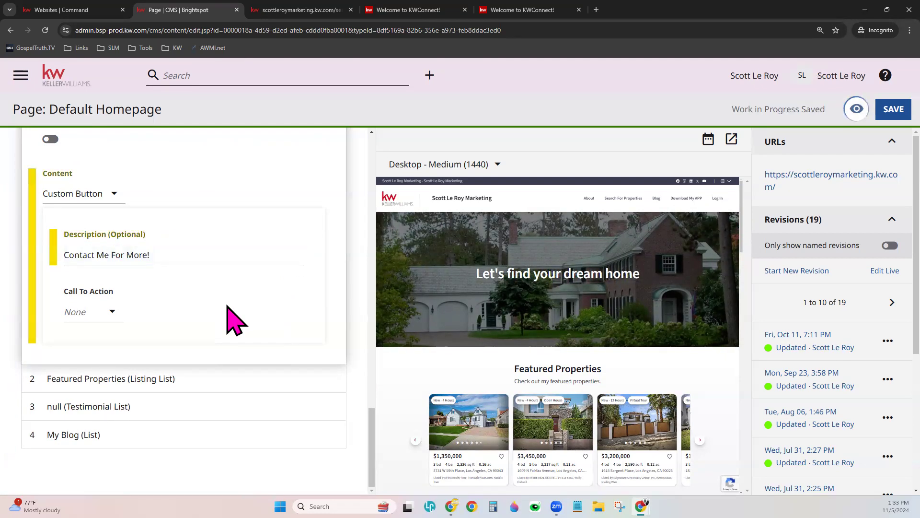
- Set the button's Call To Action to External
left_click(106, 309)
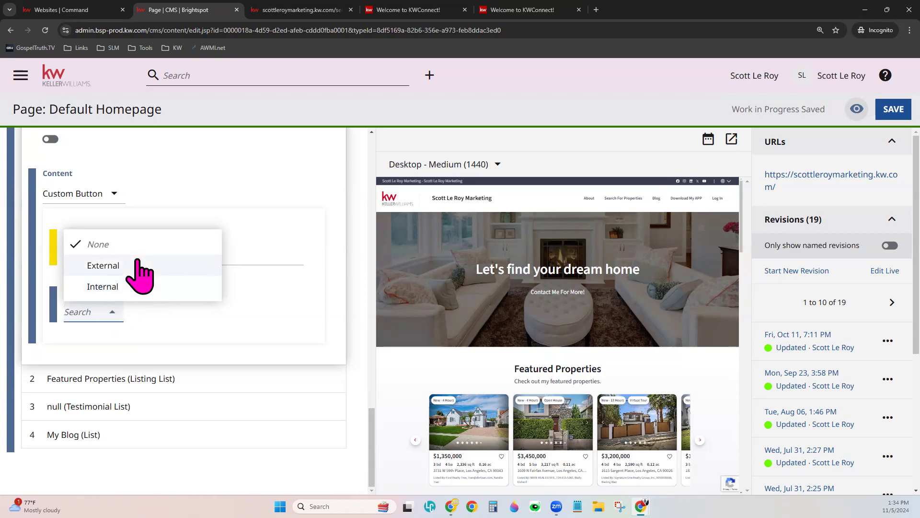
left_click(132, 265)
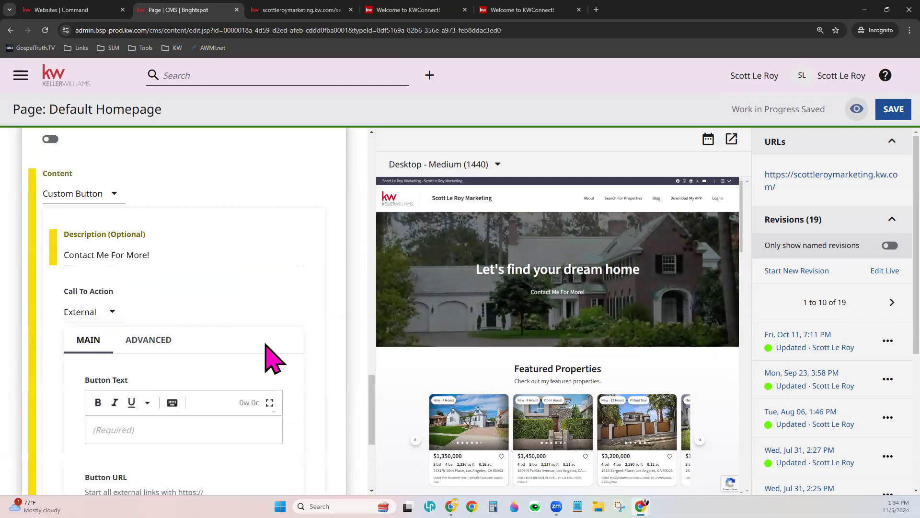
scroll(267, 341, "down", 3)
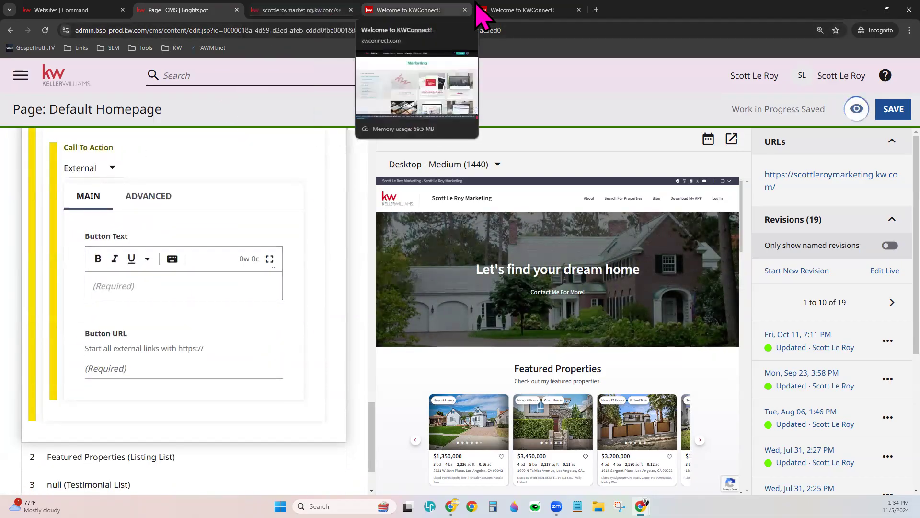
- Load scottleroymarketing.com in a new Incognito tab, copy its URL, and return to Brightspot
left_click(596, 10)
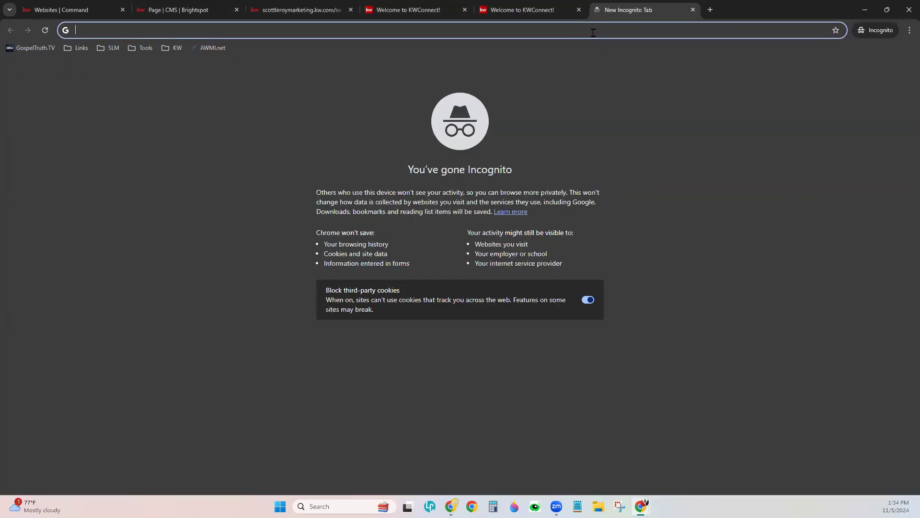
type("scottleroymarketing.com")
key("Return")
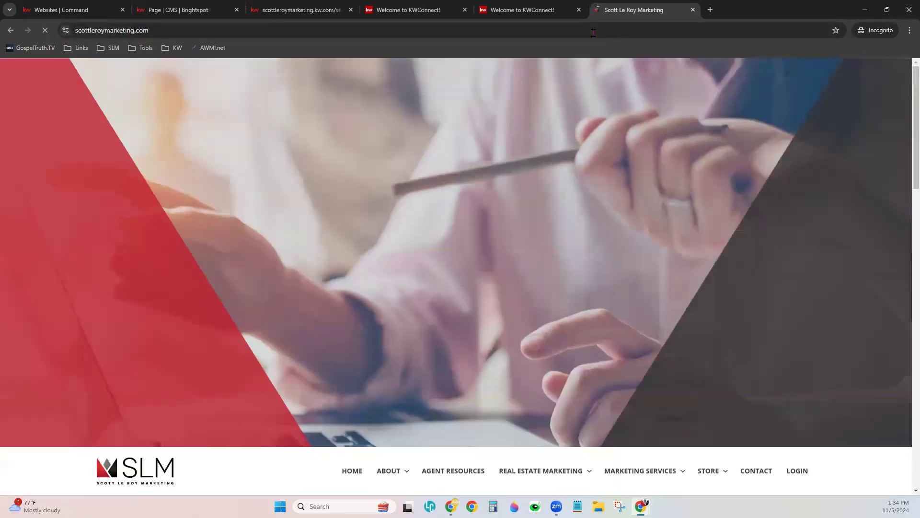
right_click(593, 33)
key("ctrl+c")
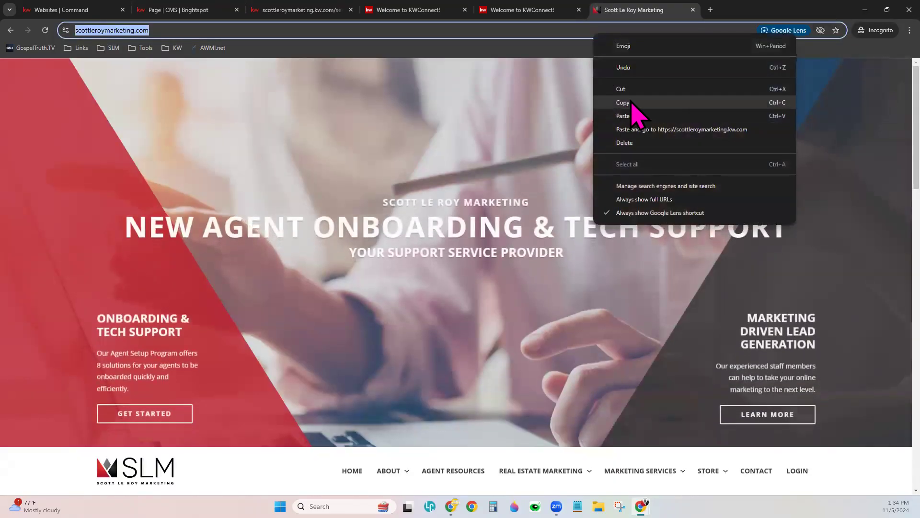
left_click(628, 114)
left_click(96, 10)
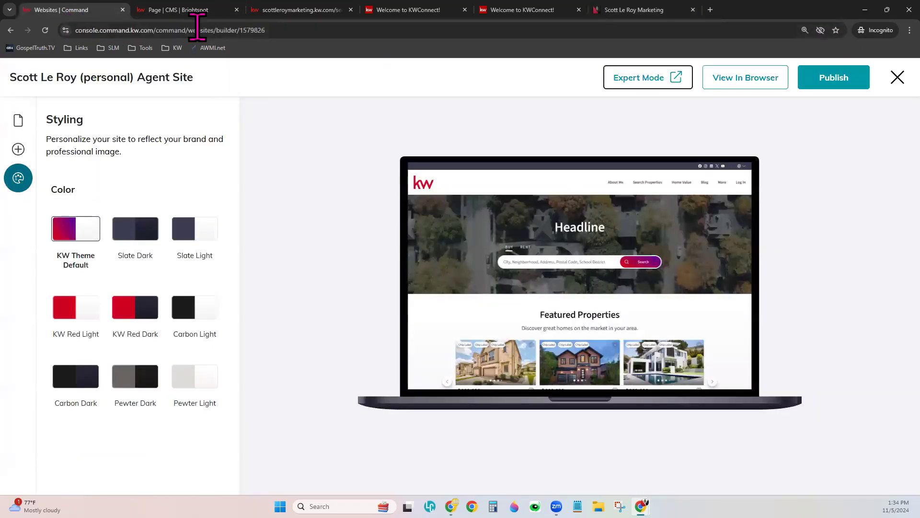
left_click(182, 10)
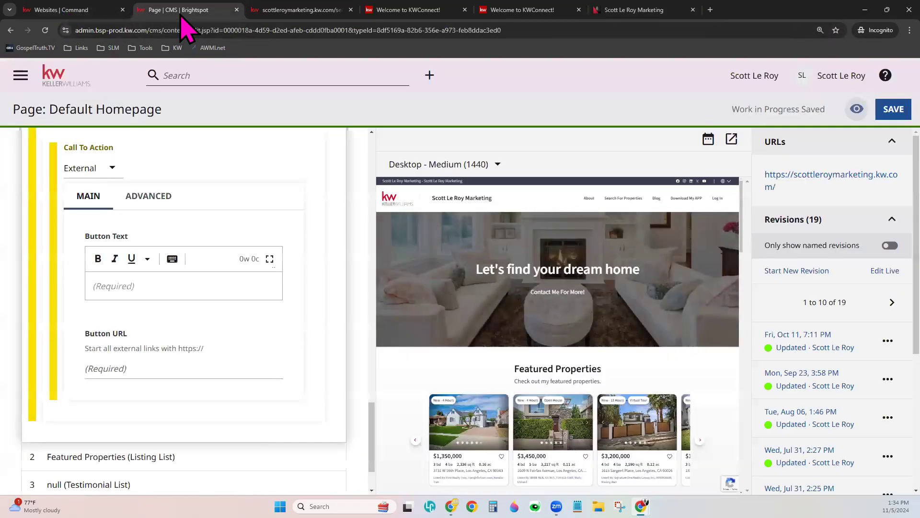
left_click(151, 367)
key("ctrl+v")
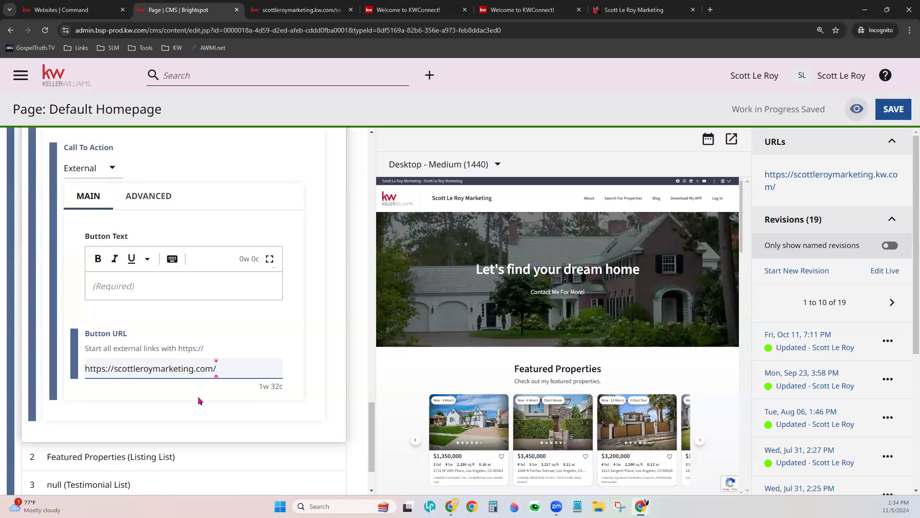
left_click(174, 415)
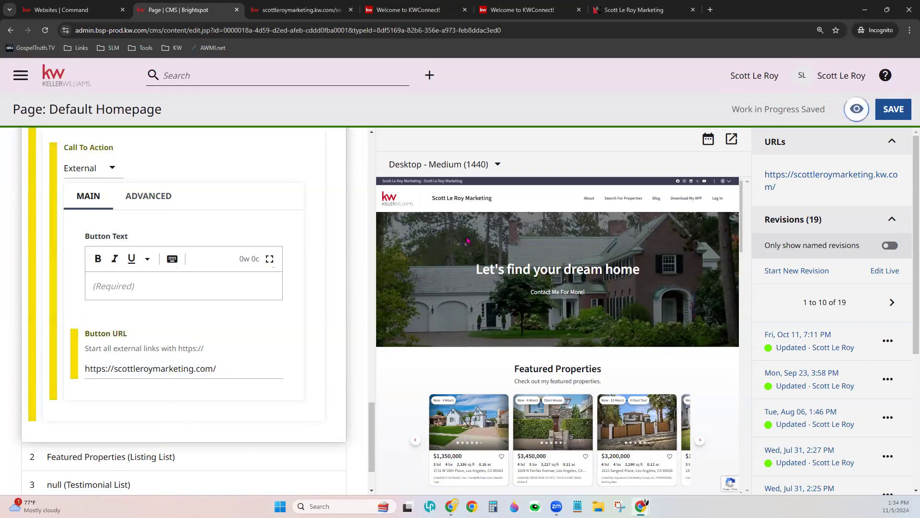
- Set the Button Text to 'Click Here' and scroll back up to Content
left_click(147, 288)
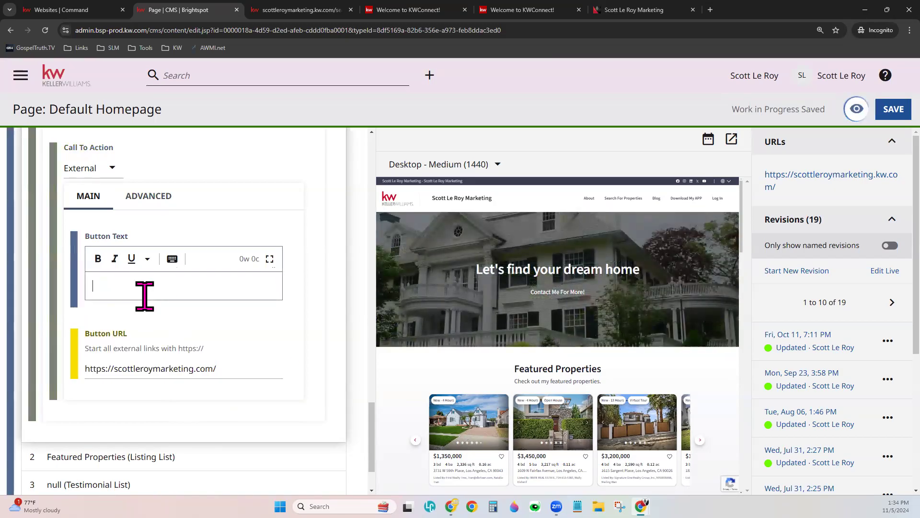
type("Clic")
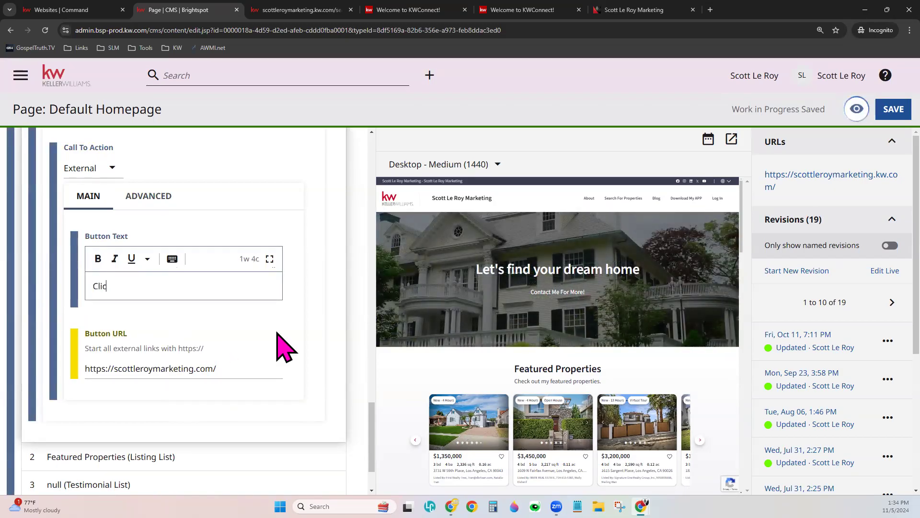
type("k Here")
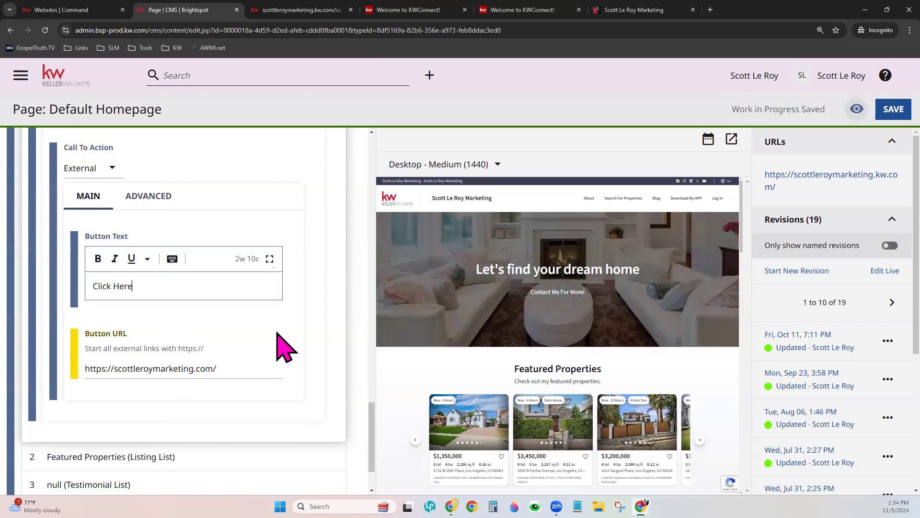
left_click(341, 335)
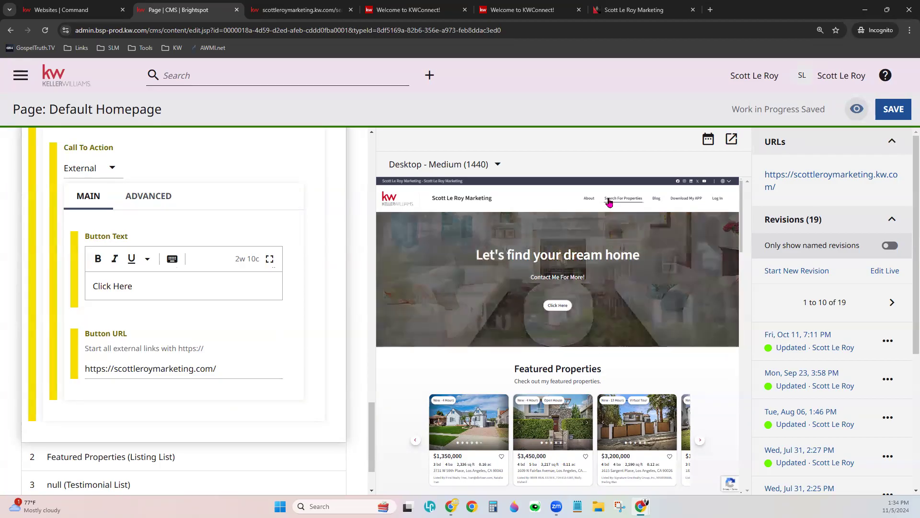
mouse_move(644, 201)
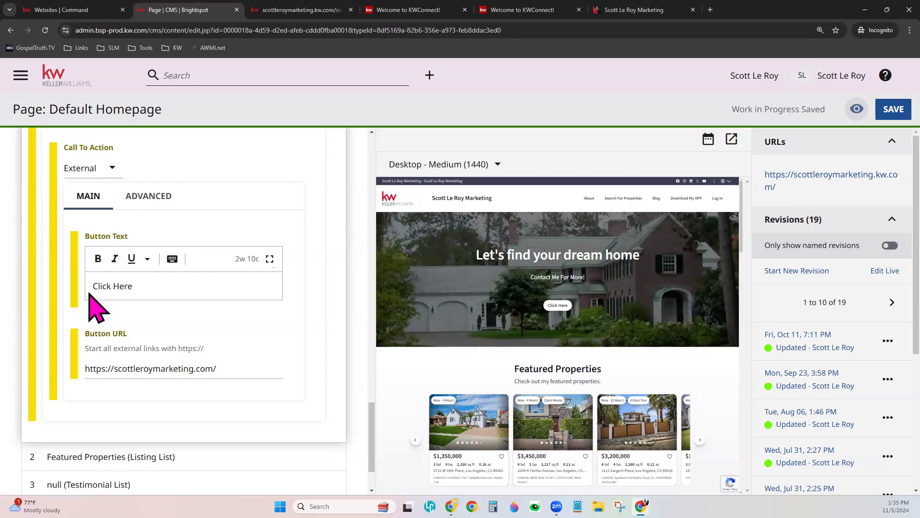
scroll(308, 368, "up", 3)
scroll(315, 383, "up", 1)
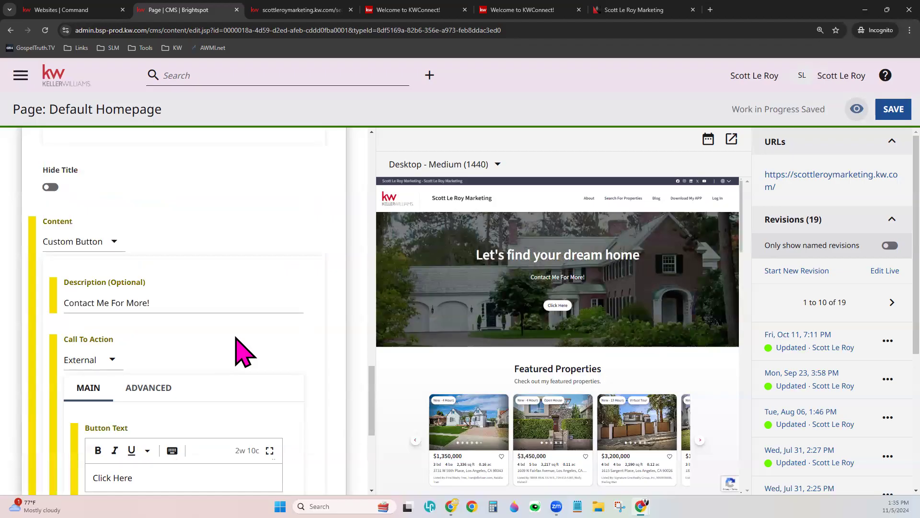
- Set the hero Content back to Property Search and expand the Featured Properties module
left_click(105, 242)
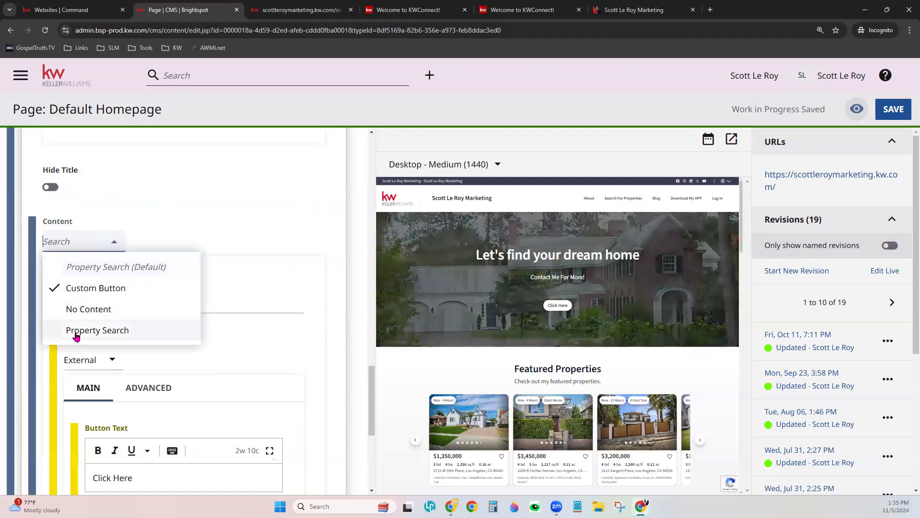
left_click(76, 336)
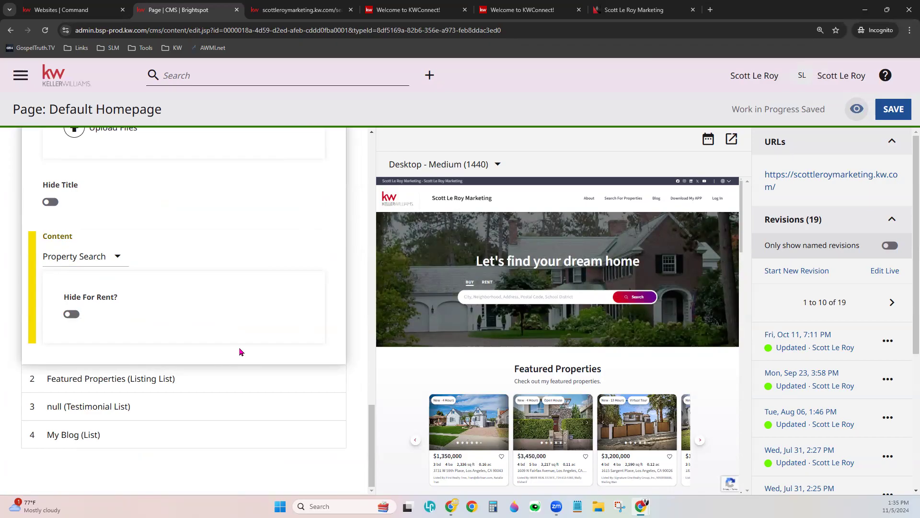
left_click(185, 377)
- Review the Featured Properties title and empty description, then bring up the Add Listings choices
scroll(596, 382, "down", 2)
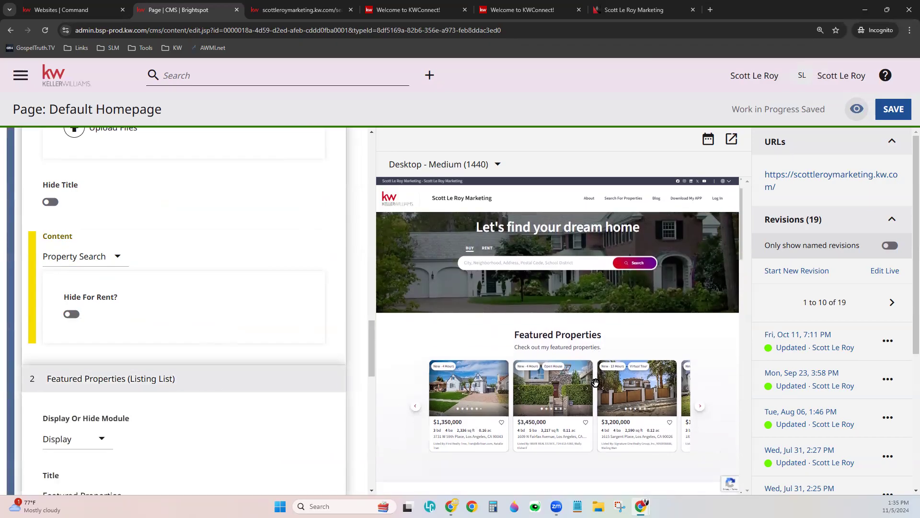
scroll(353, 422, "down", 3)
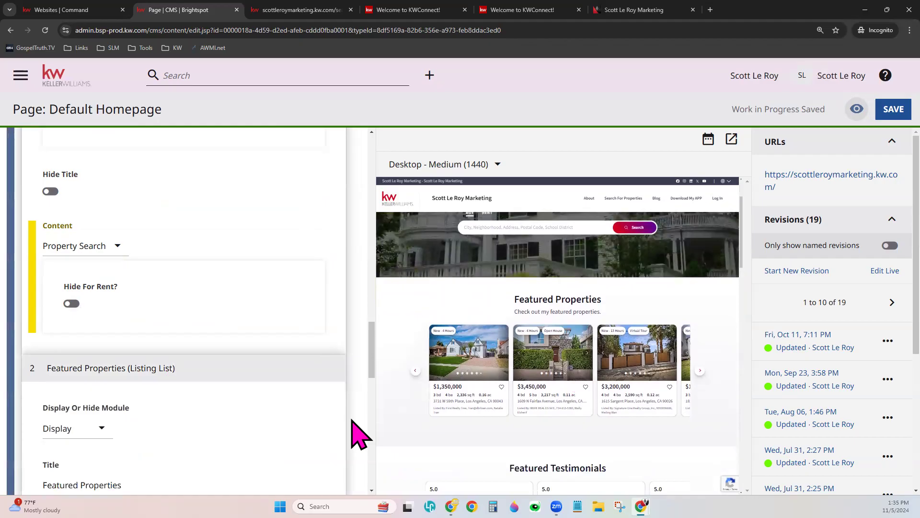
scroll(353, 421, "down", 2)
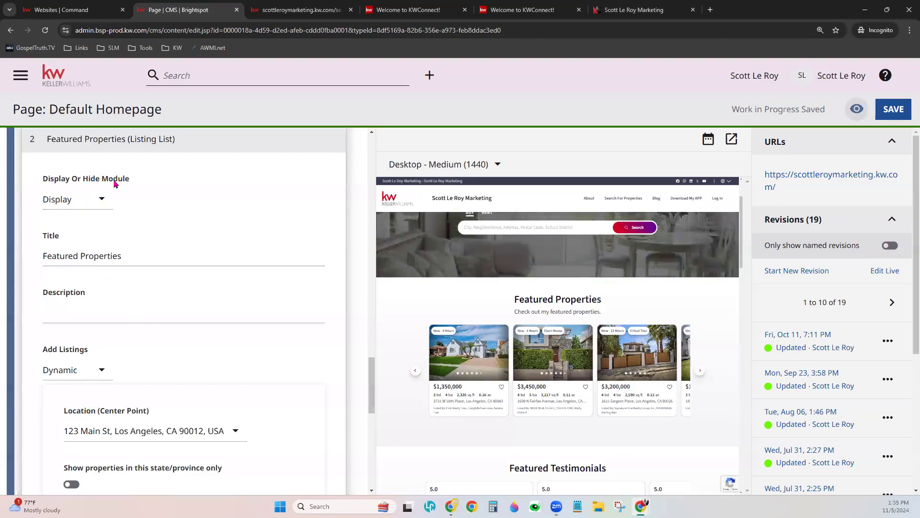
left_click(133, 253)
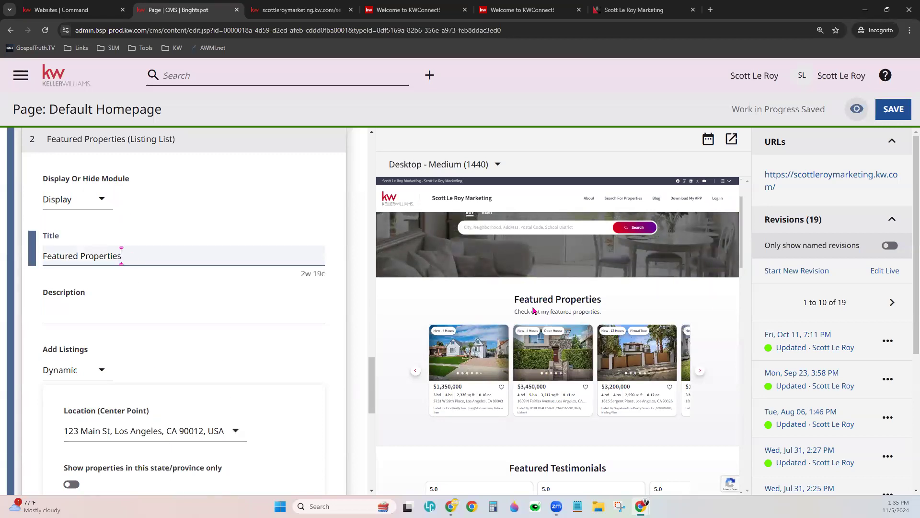
left_click(70, 317)
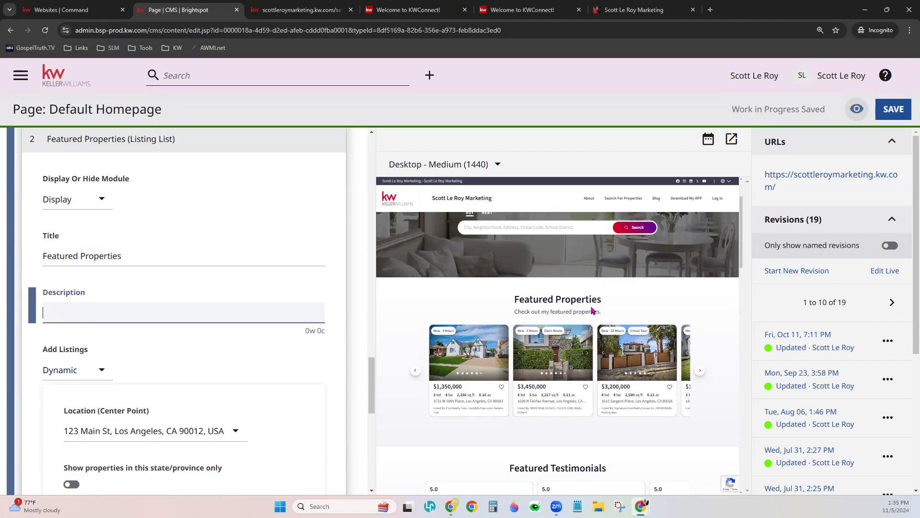
left_click_drag(511, 314, 602, 312)
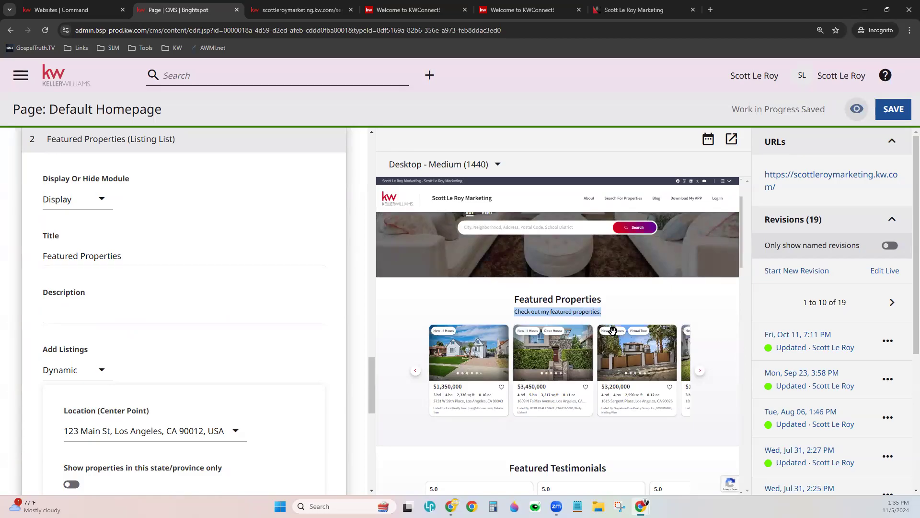
left_click(98, 322)
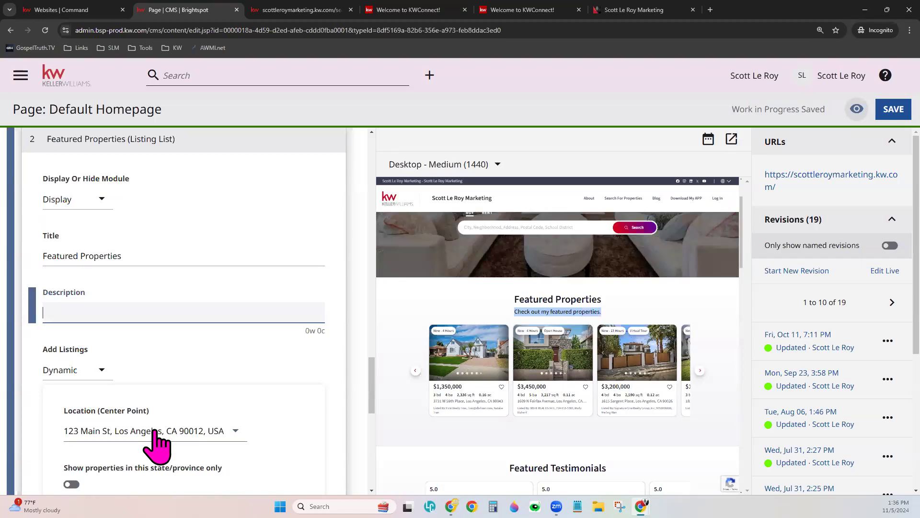
scroll(353, 401, "down", 4)
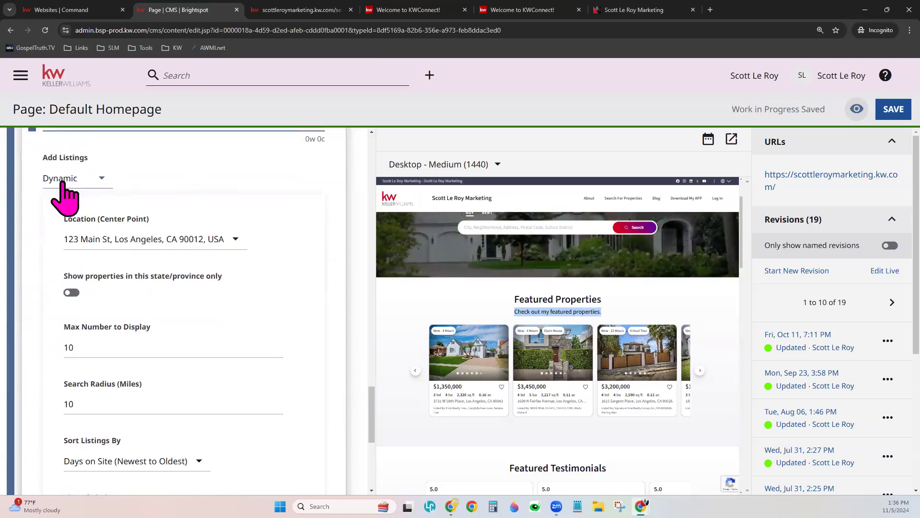
left_click(65, 192)
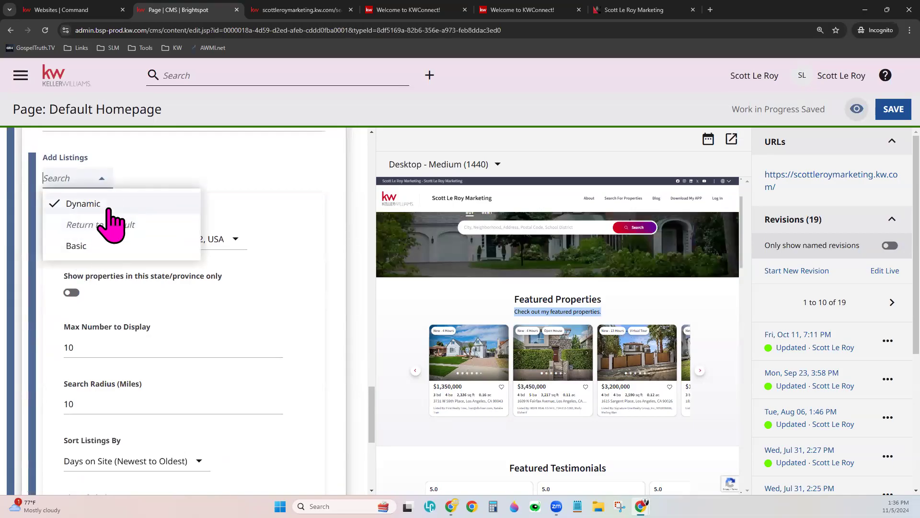
left_click(77, 246)
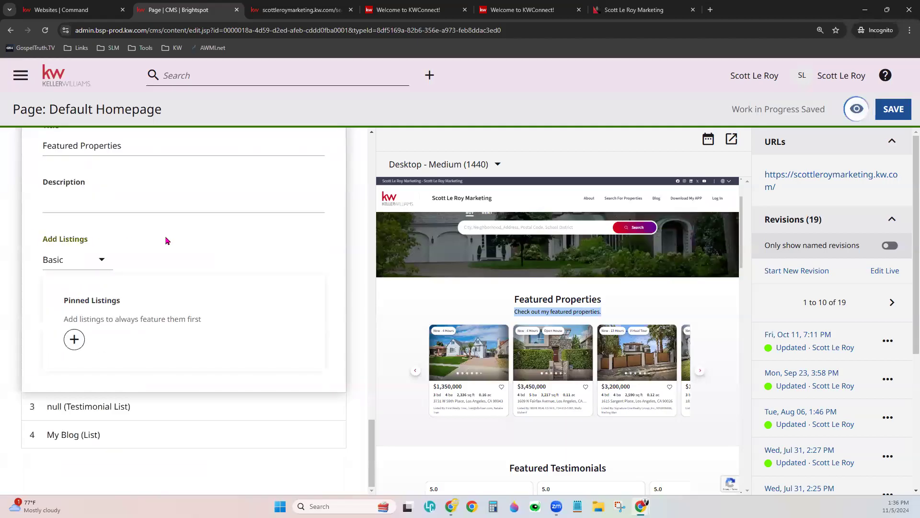
left_click(75, 339)
left_click(106, 341)
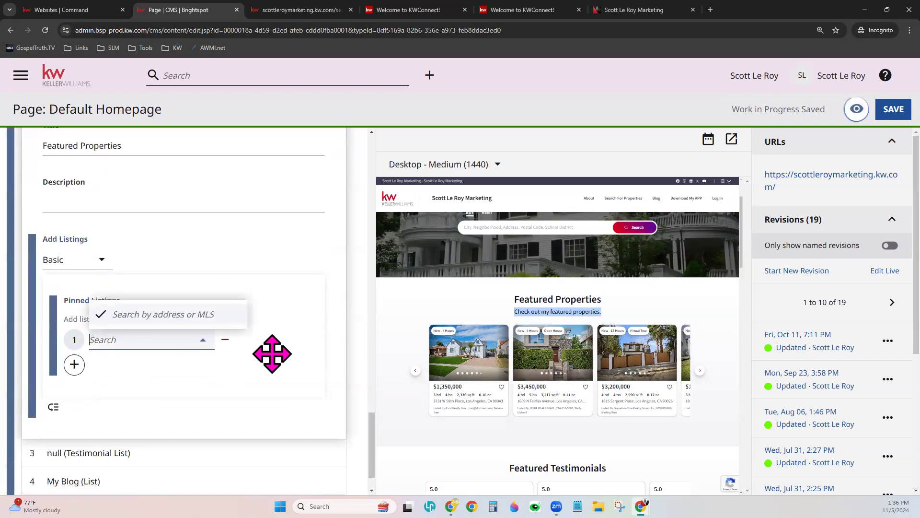
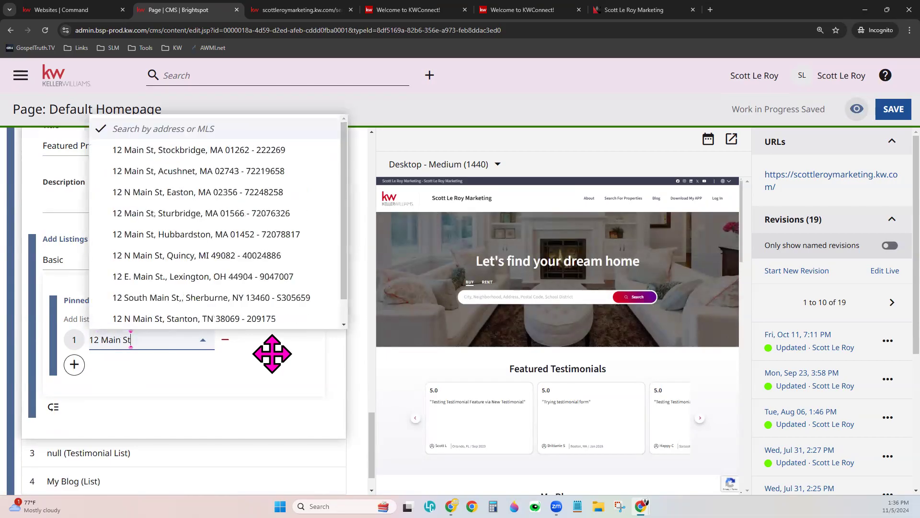
left_click(211, 239)
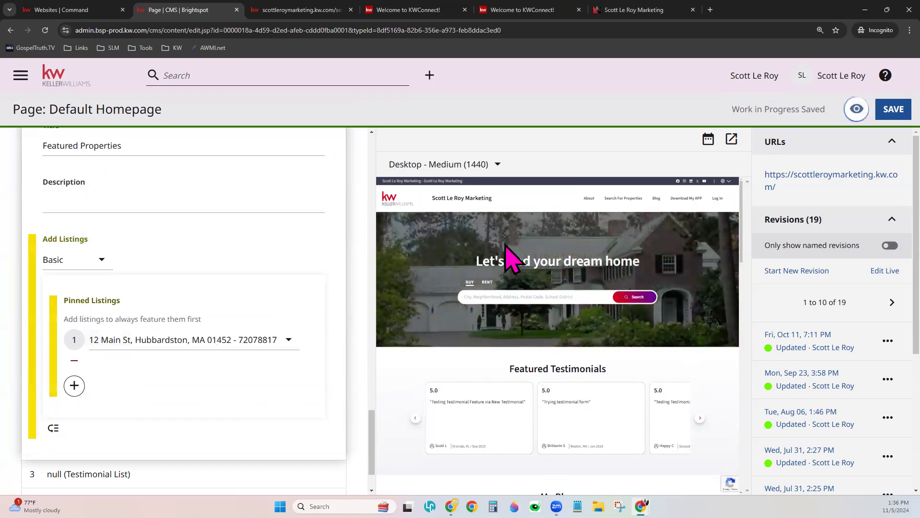
left_click(76, 386)
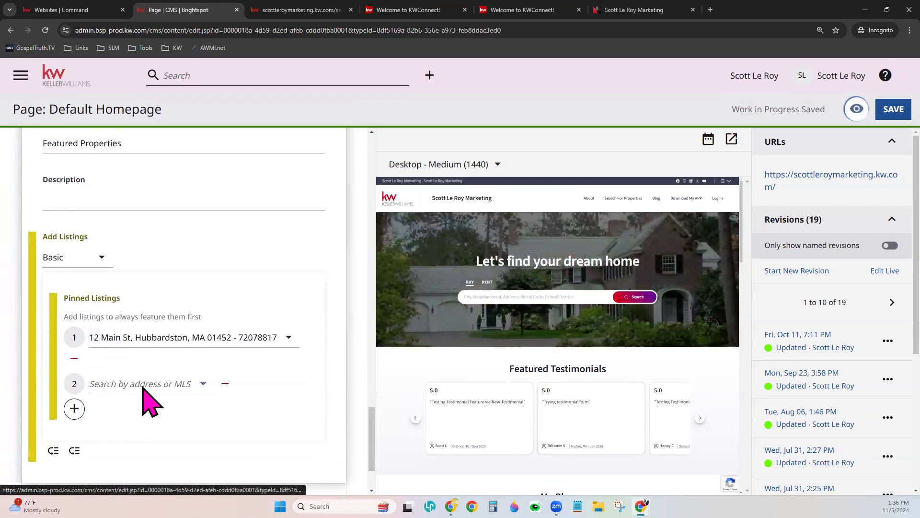
scroll(150, 401, "down", 2)
left_click(165, 311)
type("111")
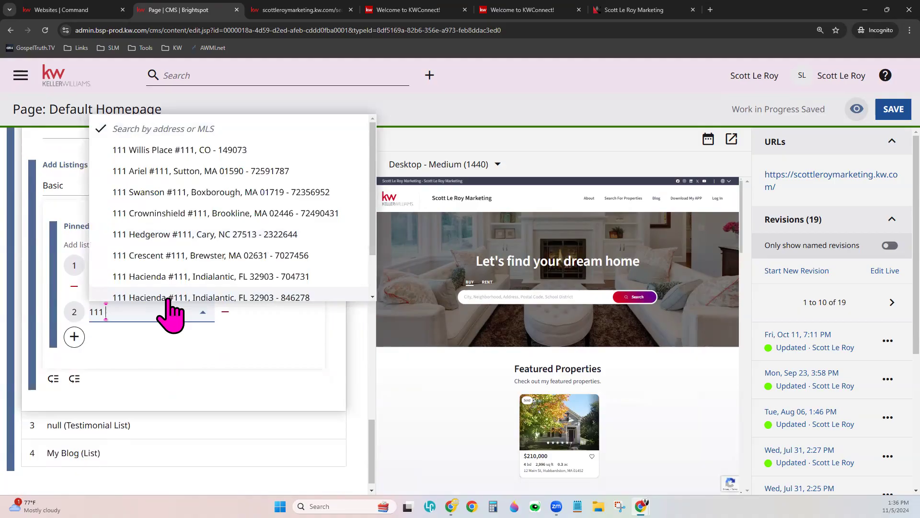
left_click(216, 192)
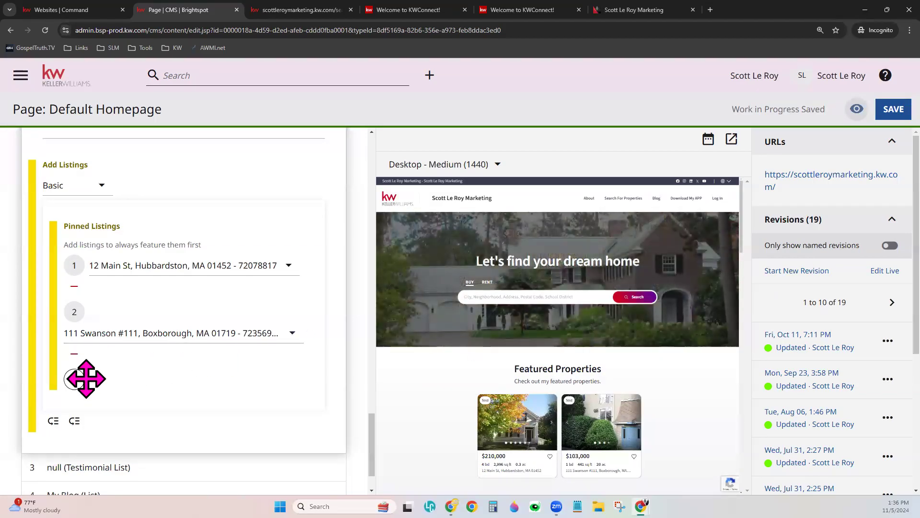
left_click_drag(122, 349, 150, 261)
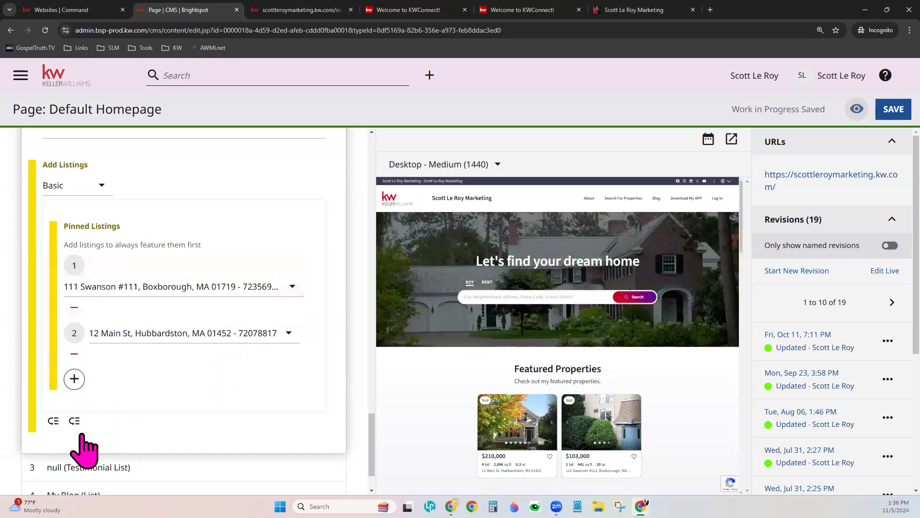
left_click(73, 356)
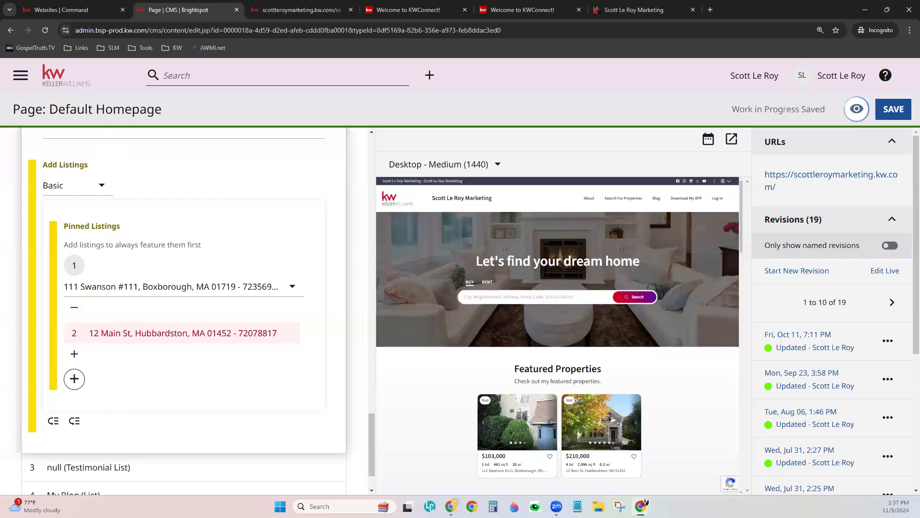
- Switch listings back to Dynamic, centered on 1221 S MoPac Expy, Austin, TX 78746
left_click(72, 186)
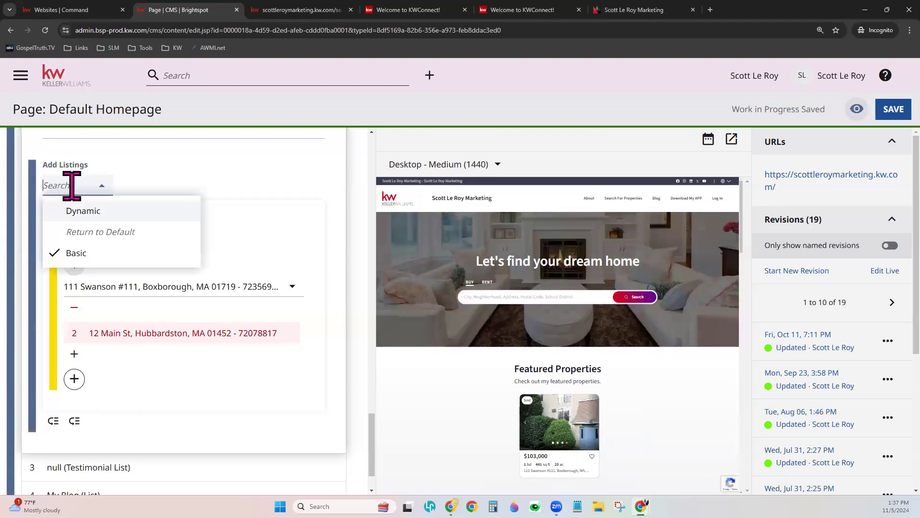
left_click(89, 211)
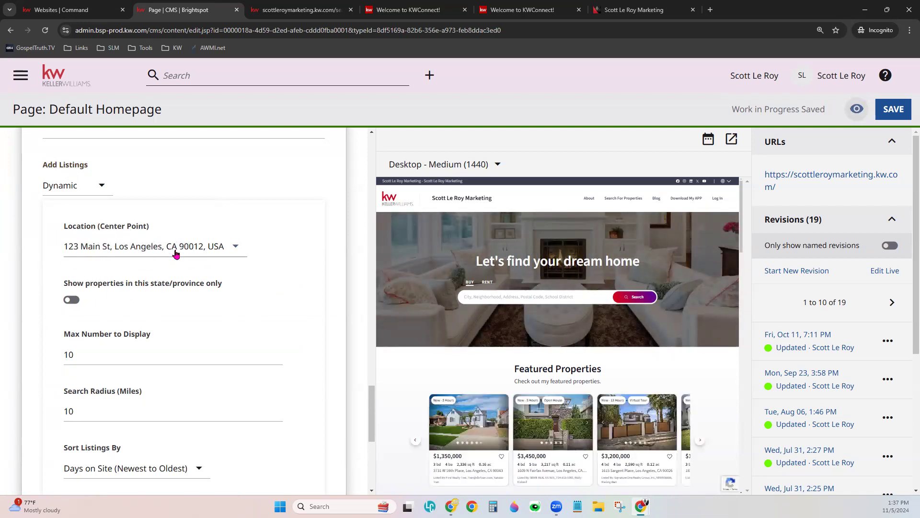
left_click(230, 247)
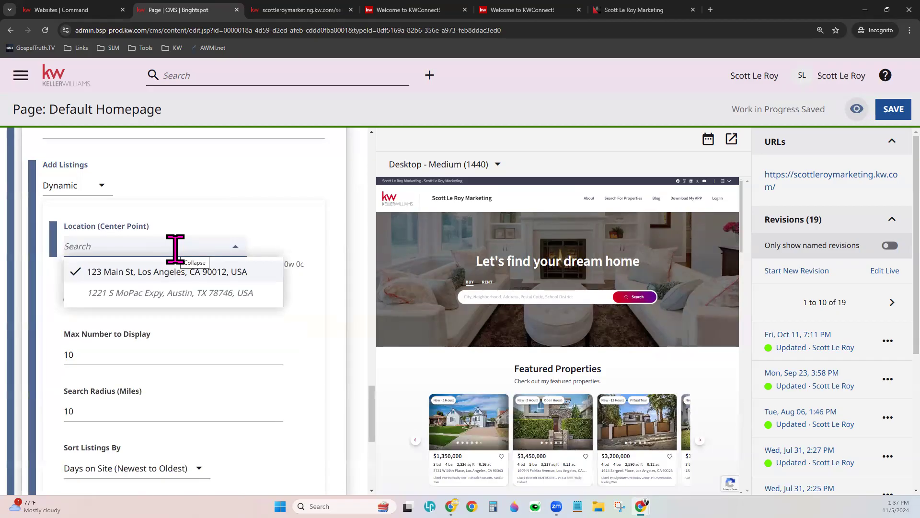
type("1")
key("BackSpace")
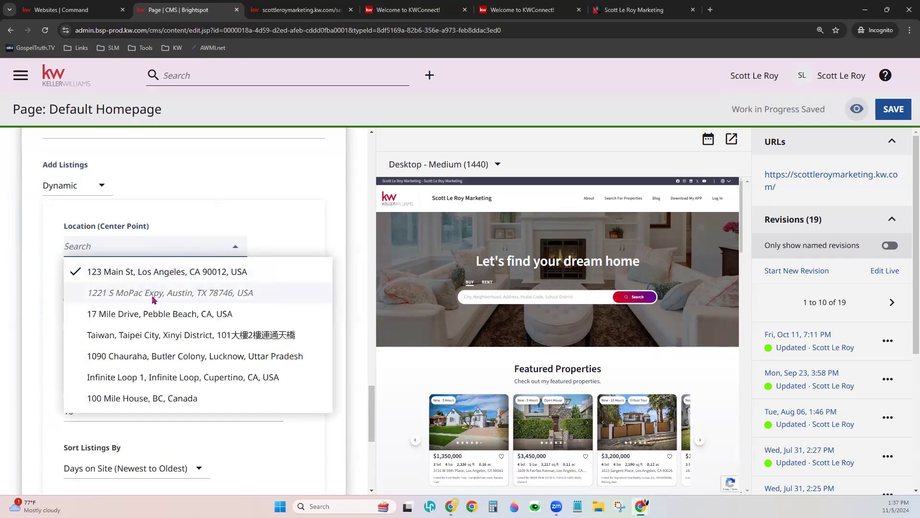
left_click(152, 296)
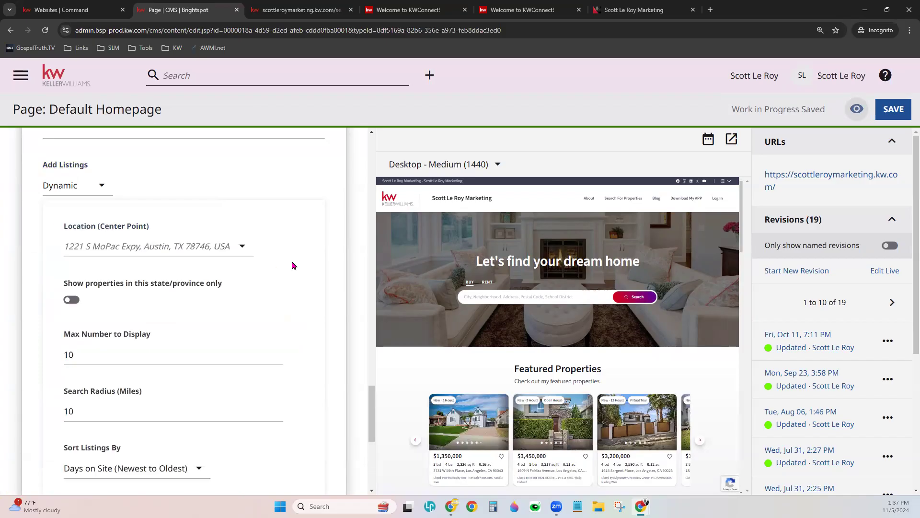
scroll(293, 265, "down", 1)
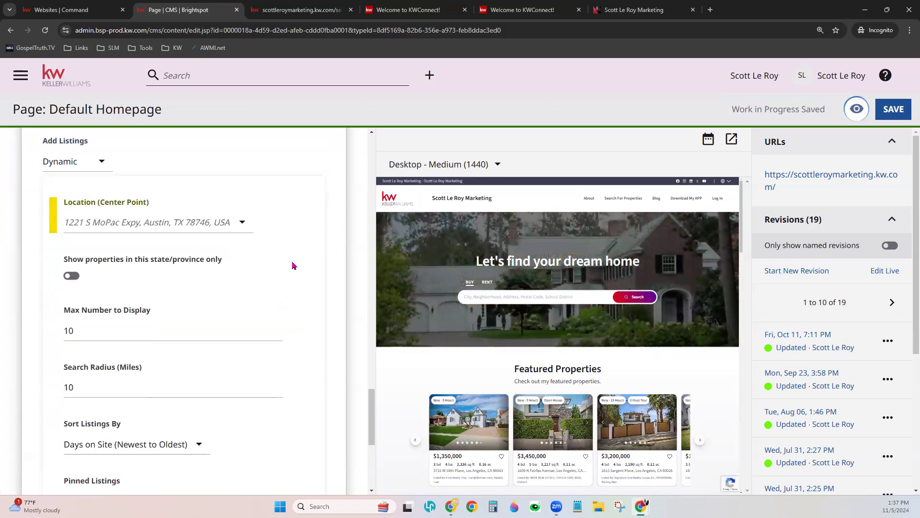
scroll(293, 263, "down", 3)
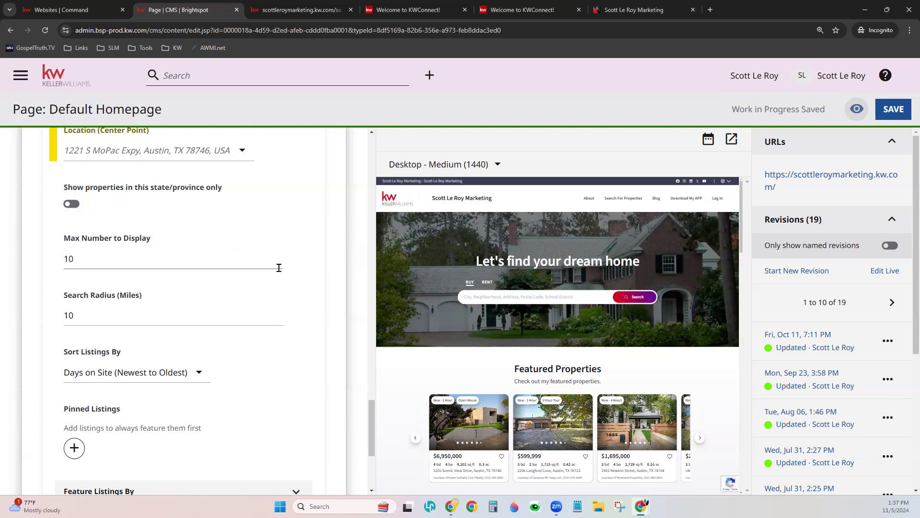
scroll(225, 247, "down", 2)
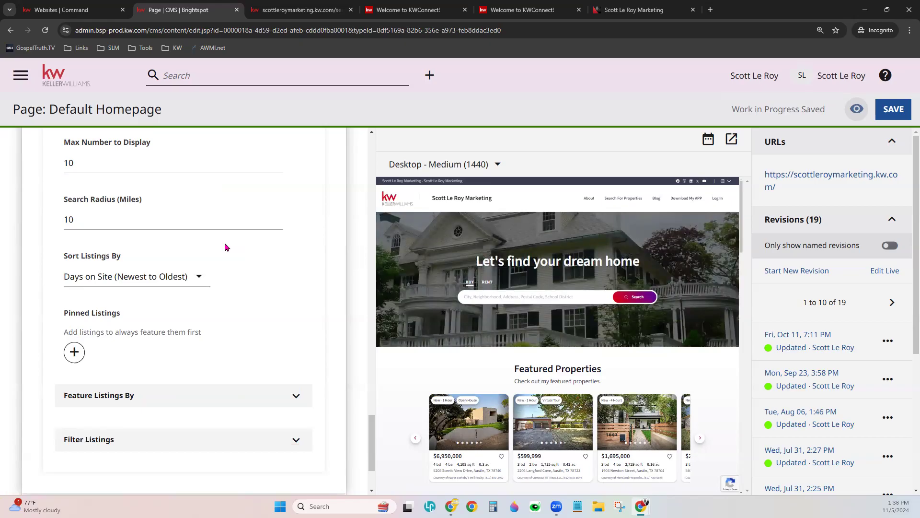
scroll(225, 247, "up", 3)
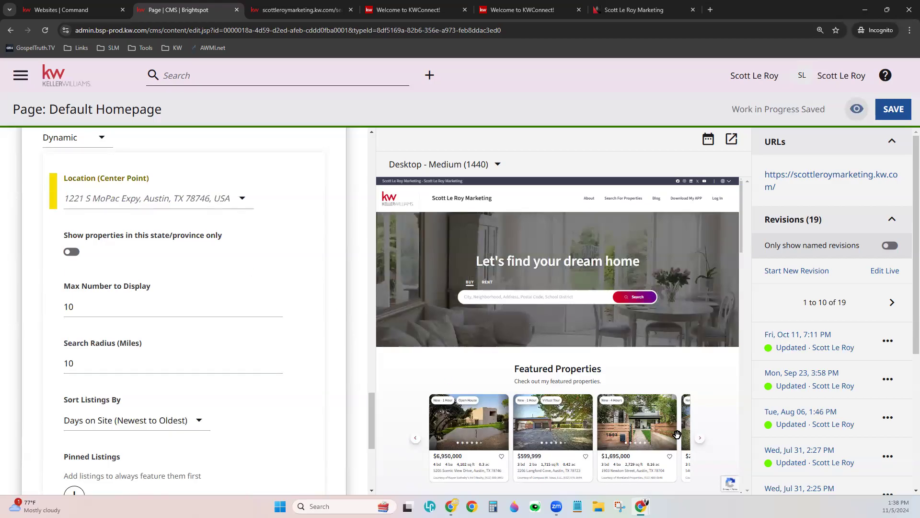
left_click(89, 303)
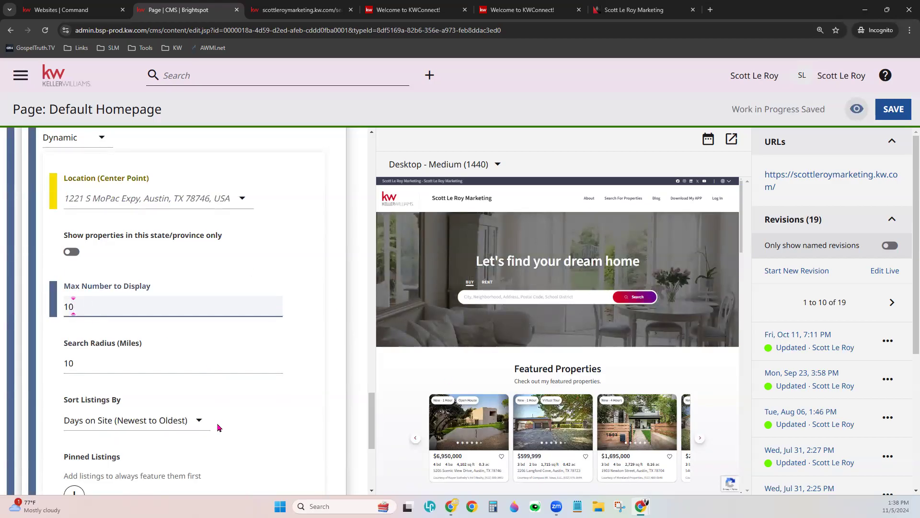
left_click(160, 364)
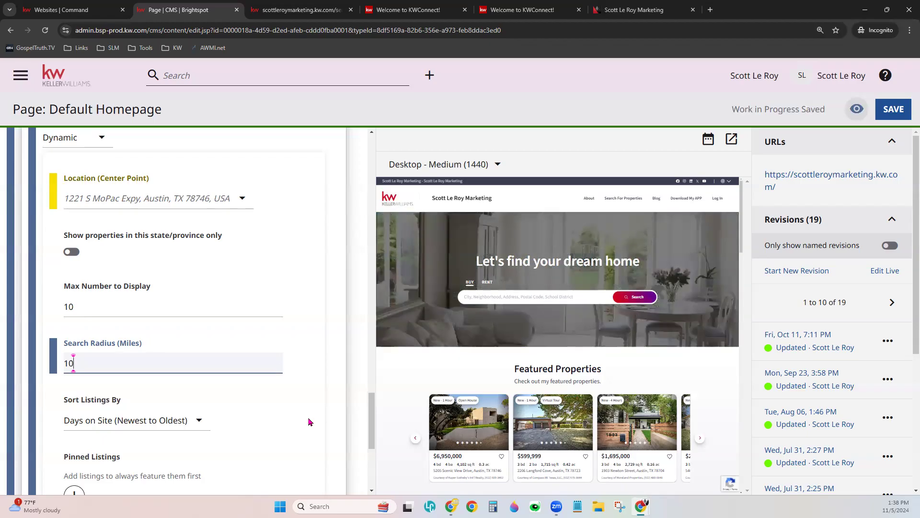
left_click(310, 422)
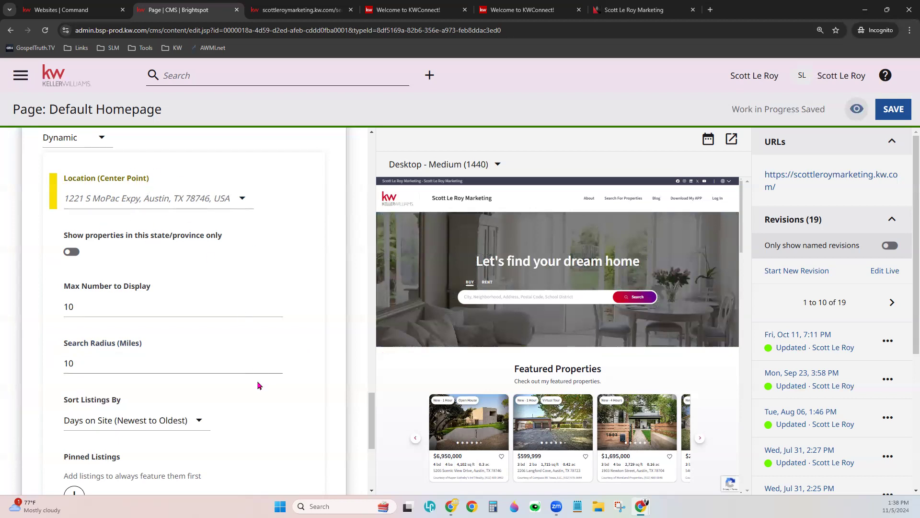
scroll(272, 427, "down", 3)
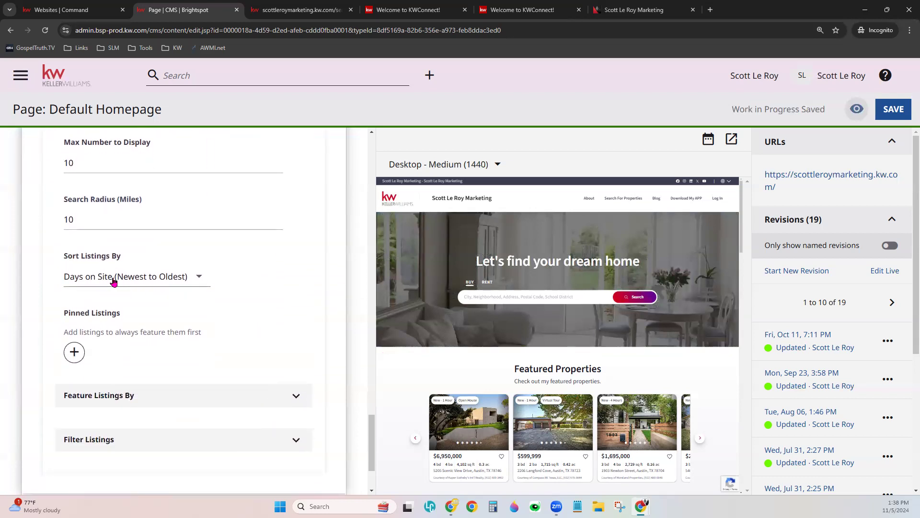
left_click(112, 277)
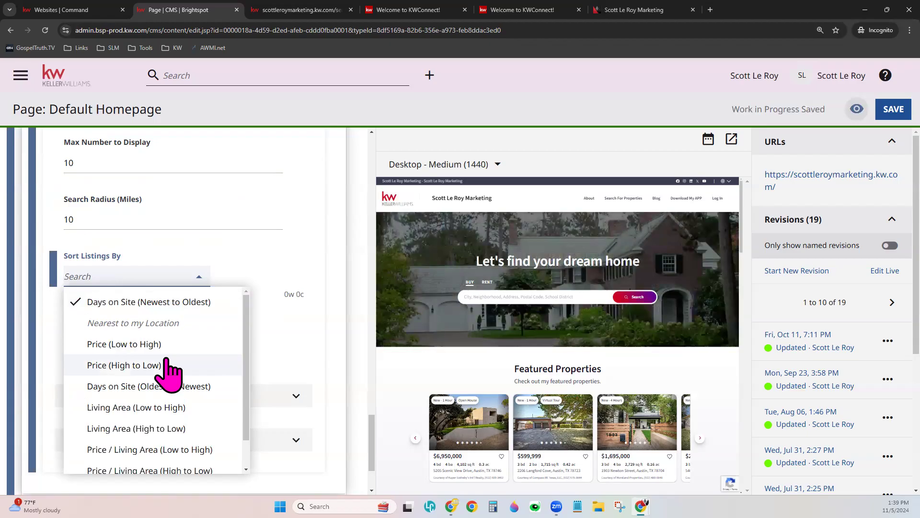
scroll(166, 374, "down", 2)
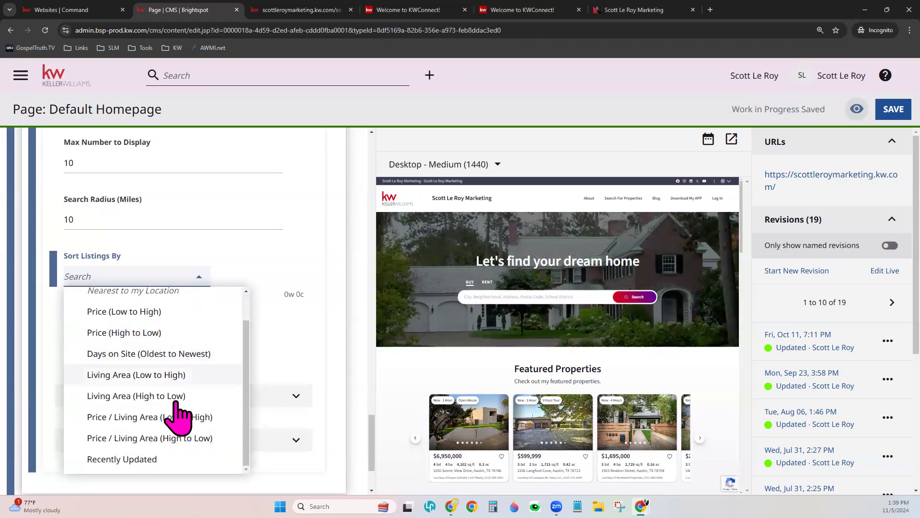
scroll(174, 434, "up", 1)
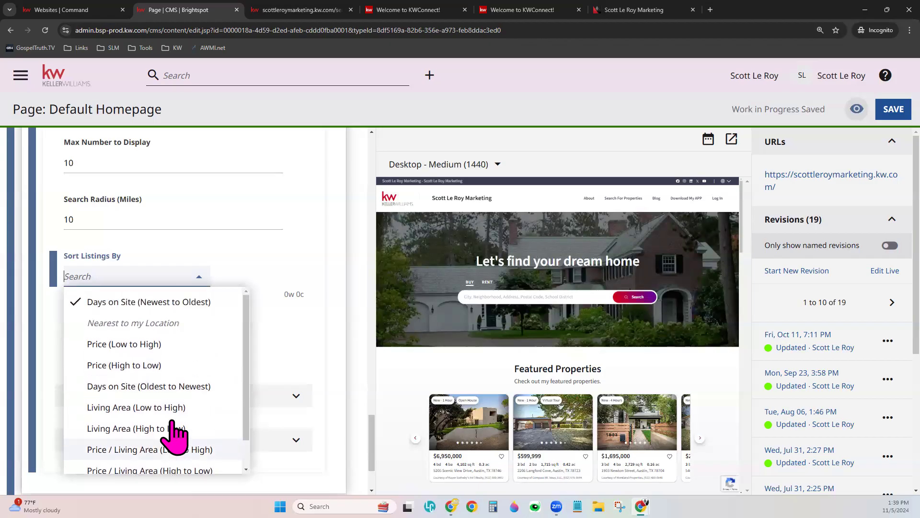
left_click(170, 301)
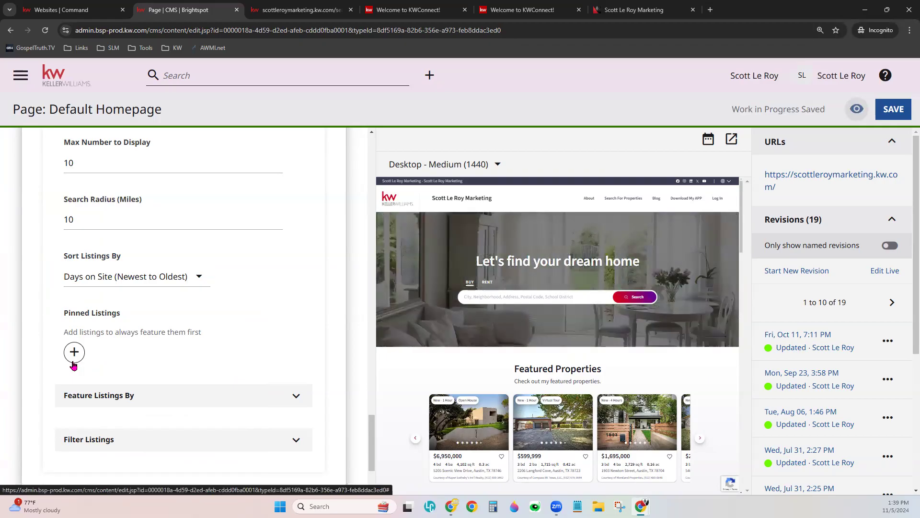
left_click(74, 353)
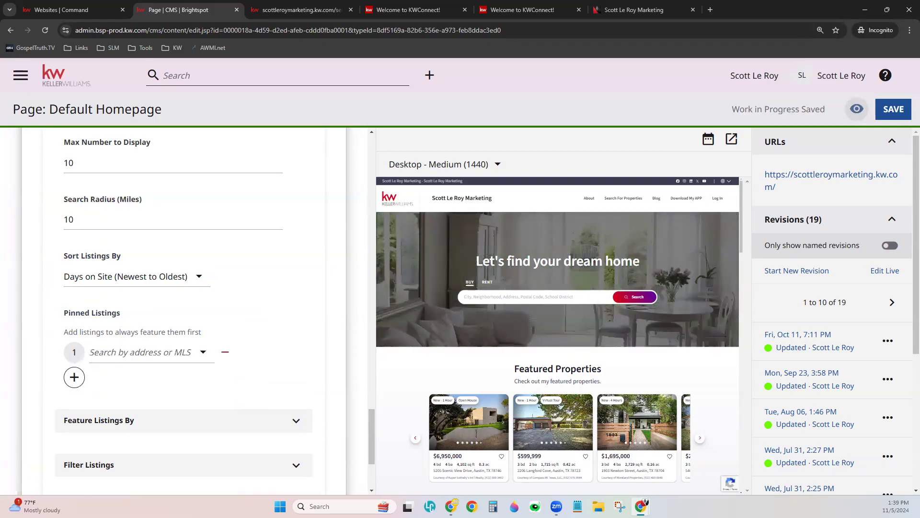
left_click(124, 353)
type("11")
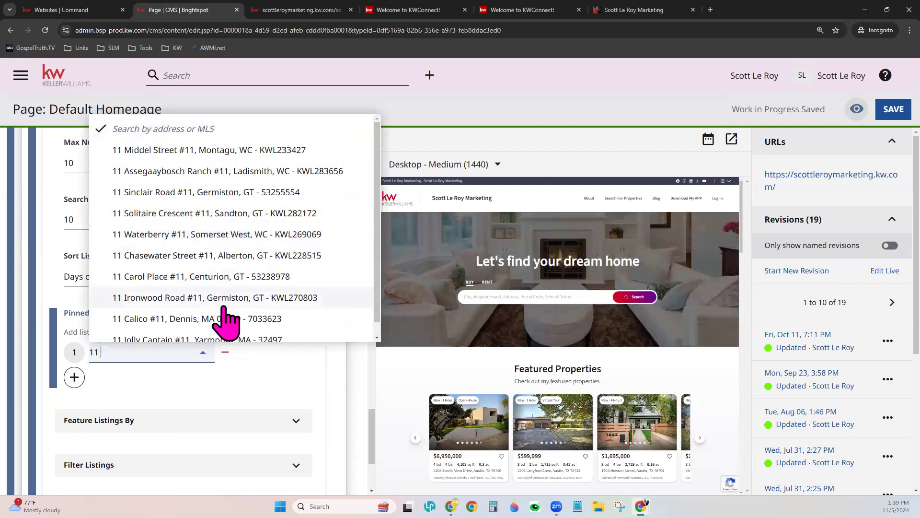
scroll(214, 333, "down", 1)
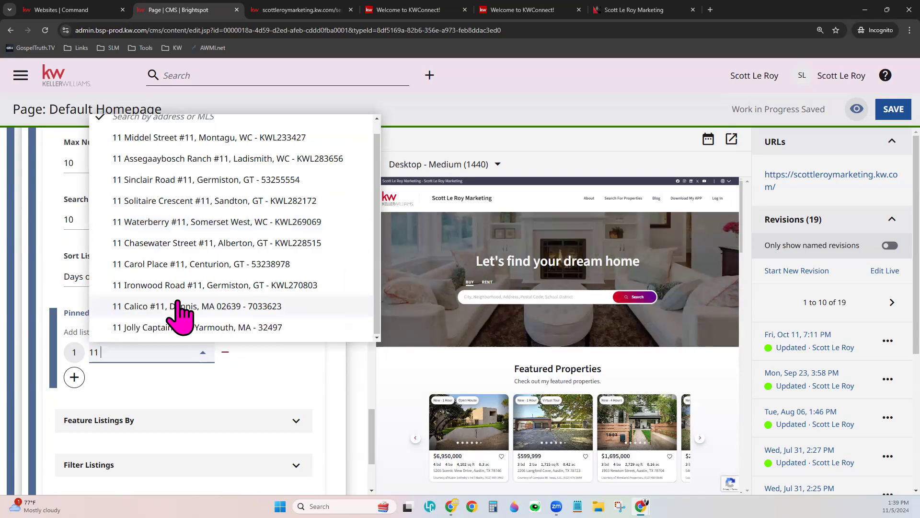
left_click(194, 327)
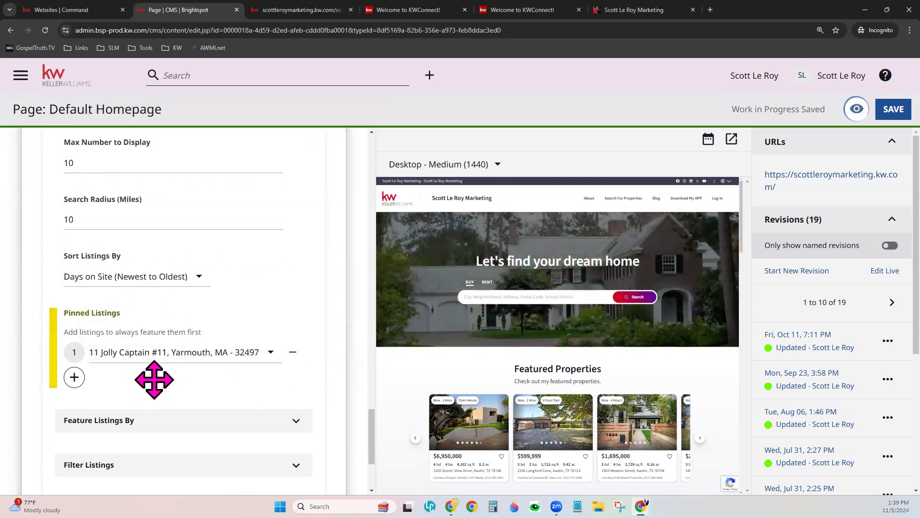
scroll(521, 430, "down", 1)
scroll(521, 430, "down", 2)
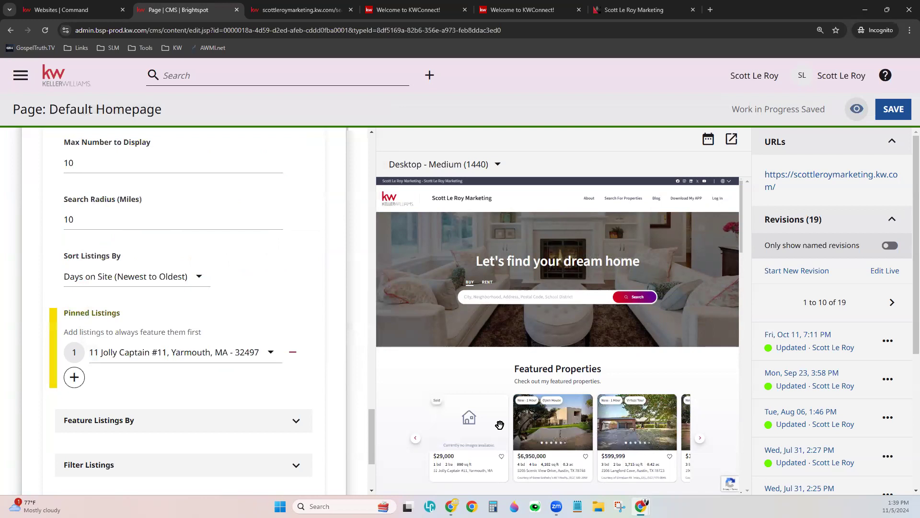
scroll(494, 424, "down", 1)
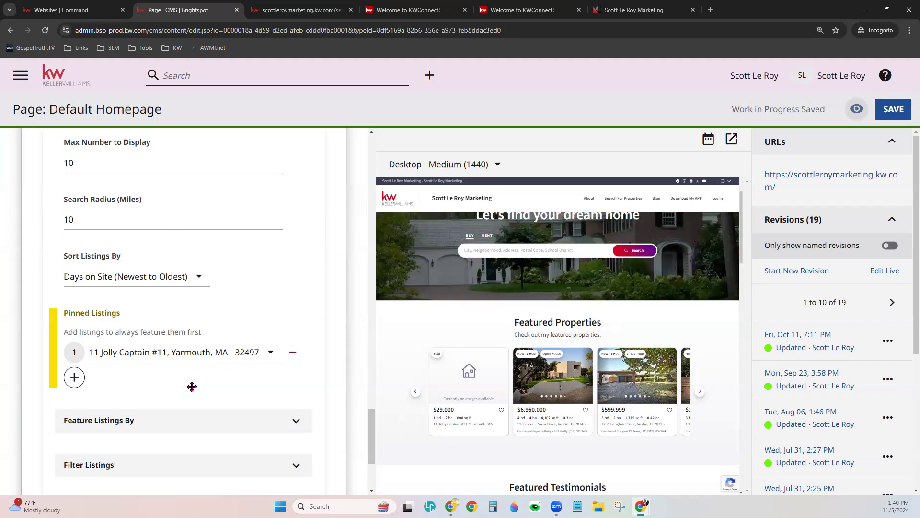
scroll(230, 380, "down", 2)
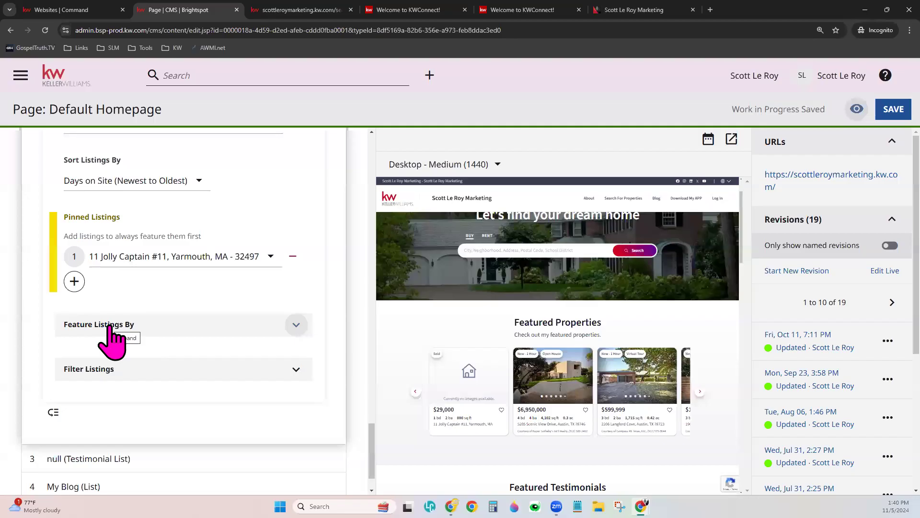
- Toggle My Listings and My Affiliated Brokerages on then off, and expand Filter Listings
left_click(110, 327)
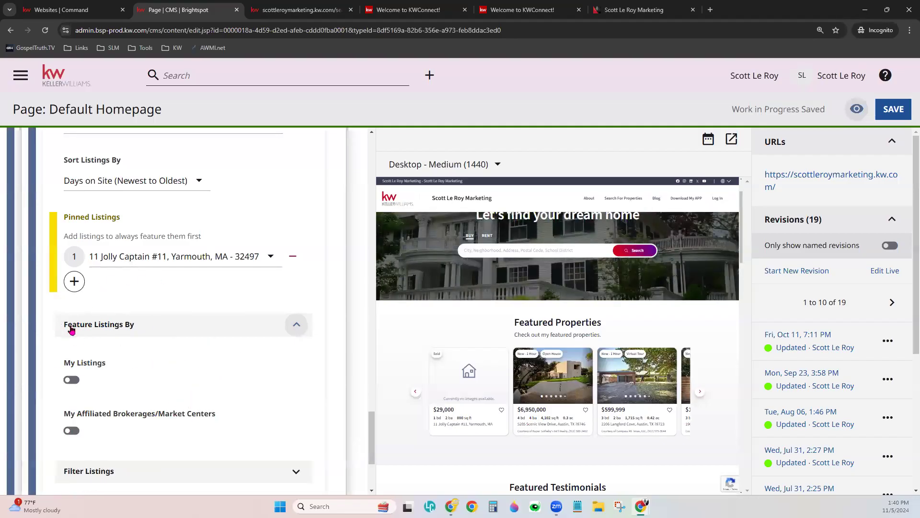
left_click(71, 379)
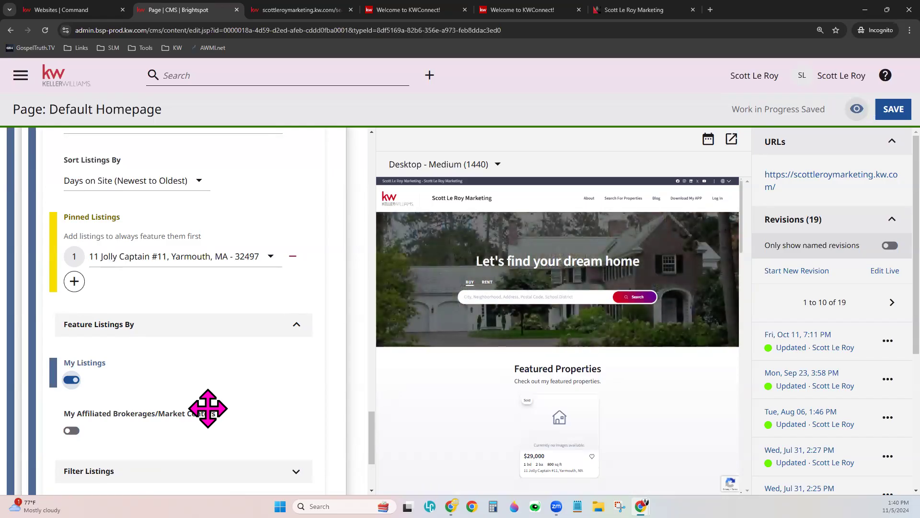
scroll(208, 409, "down", 2)
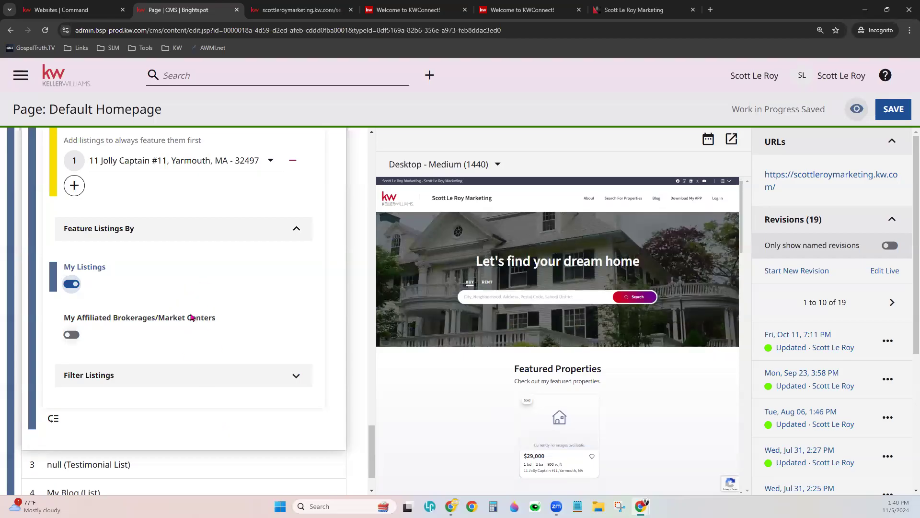
left_click(72, 335)
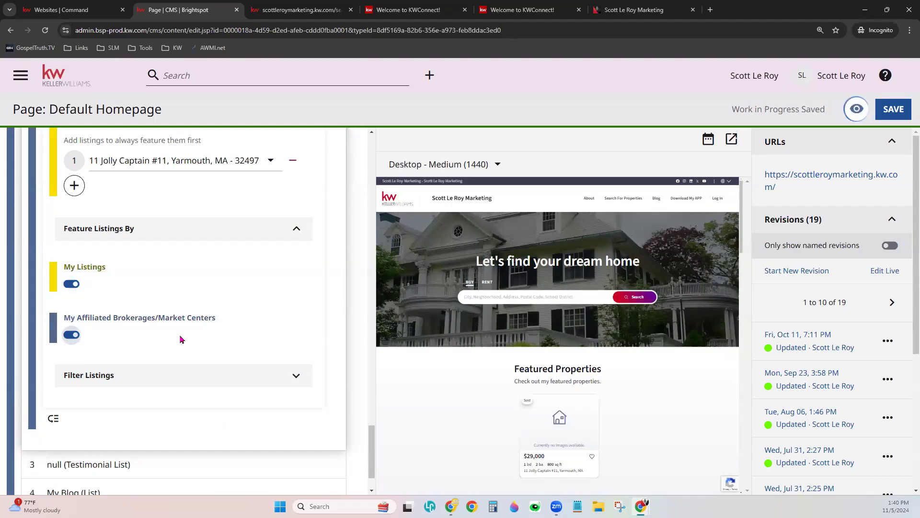
left_click(72, 335)
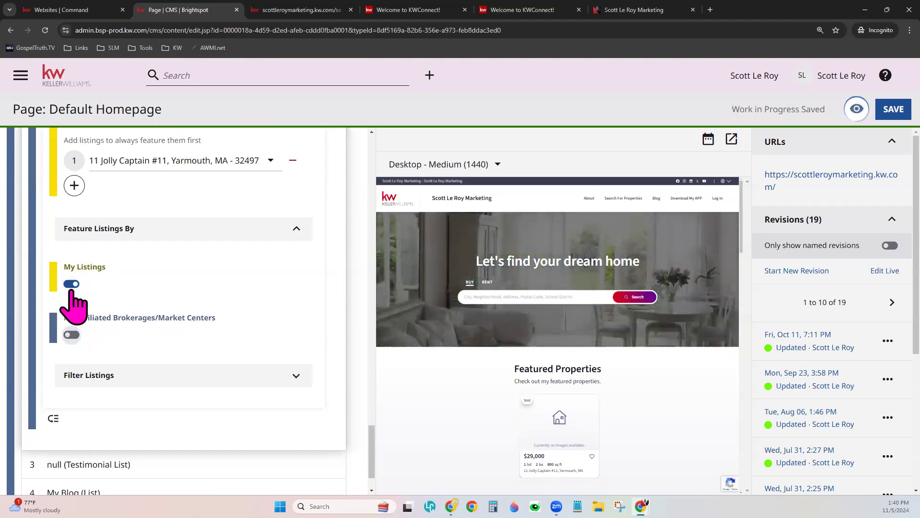
left_click(72, 284)
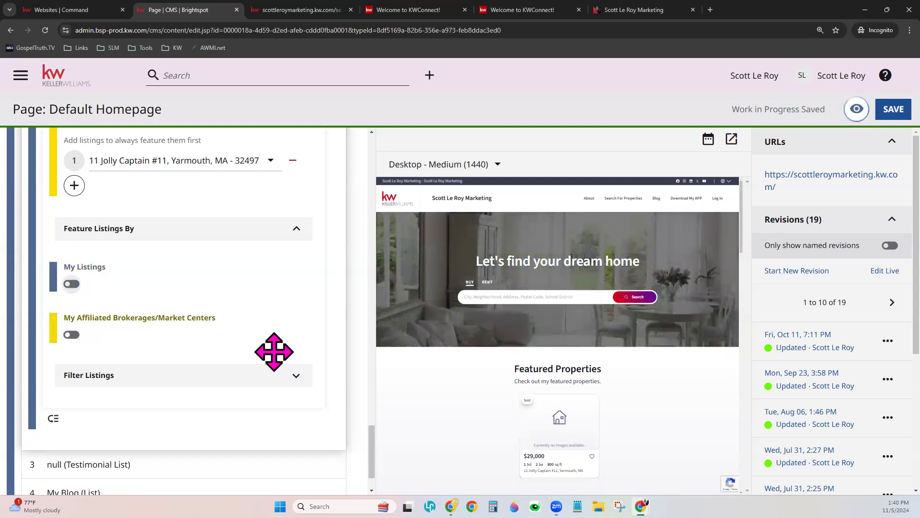
left_click(153, 383)
- Collapse the Filter Listings and Feature Listings By sections of the homepage's featured listings
scroll(206, 390, "down", 4)
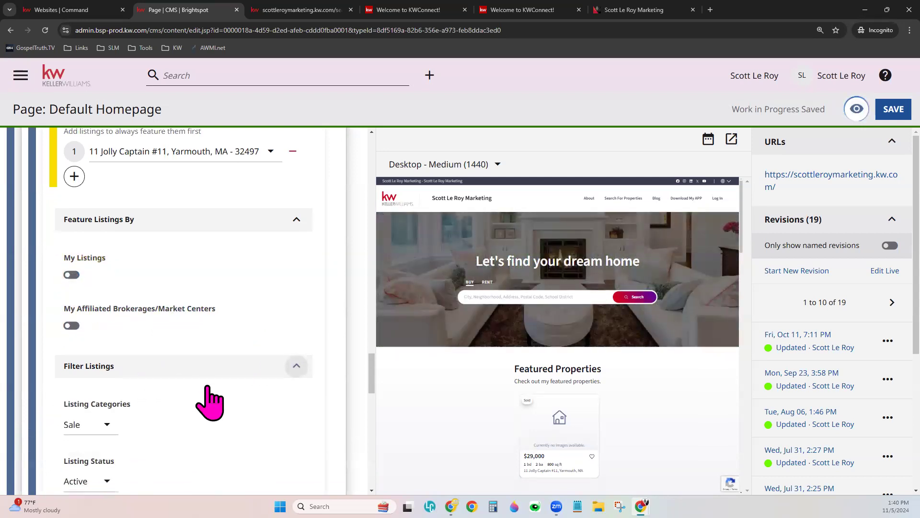
scroll(252, 392, "down", 1)
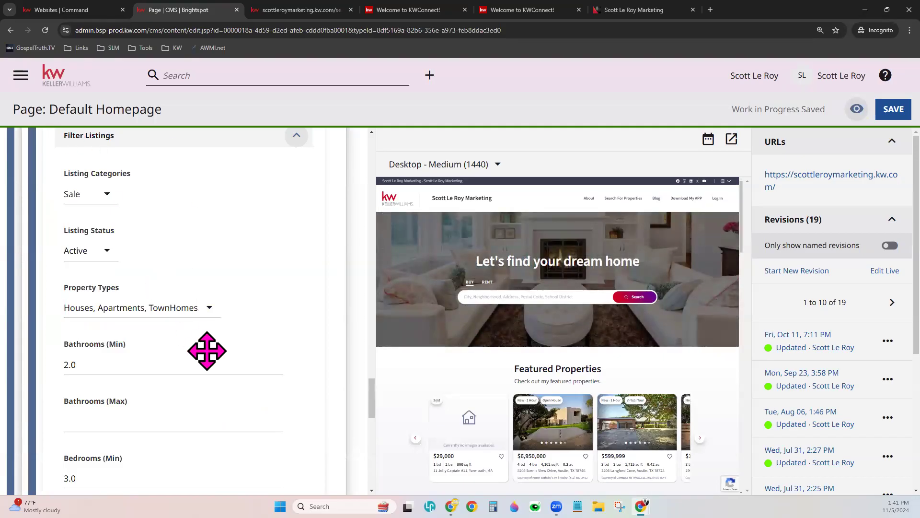
scroll(206, 352, "down", 4)
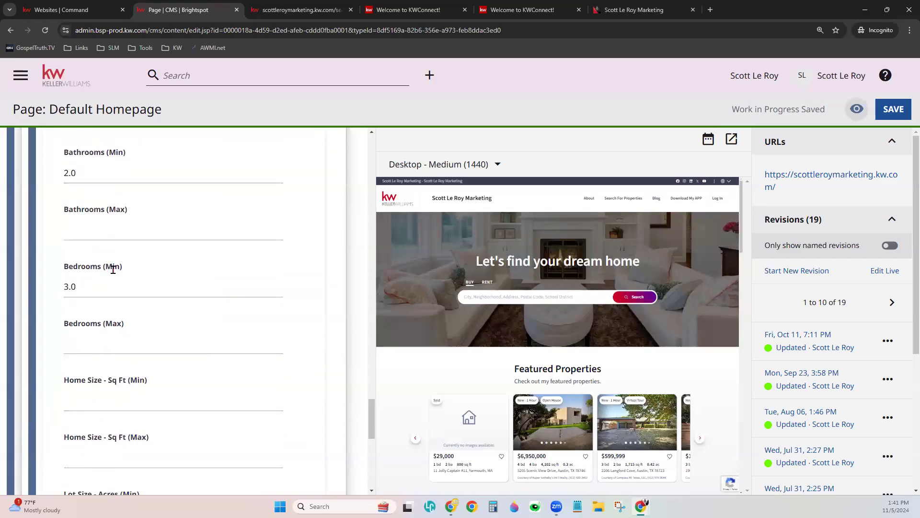
scroll(225, 342, "down", 7)
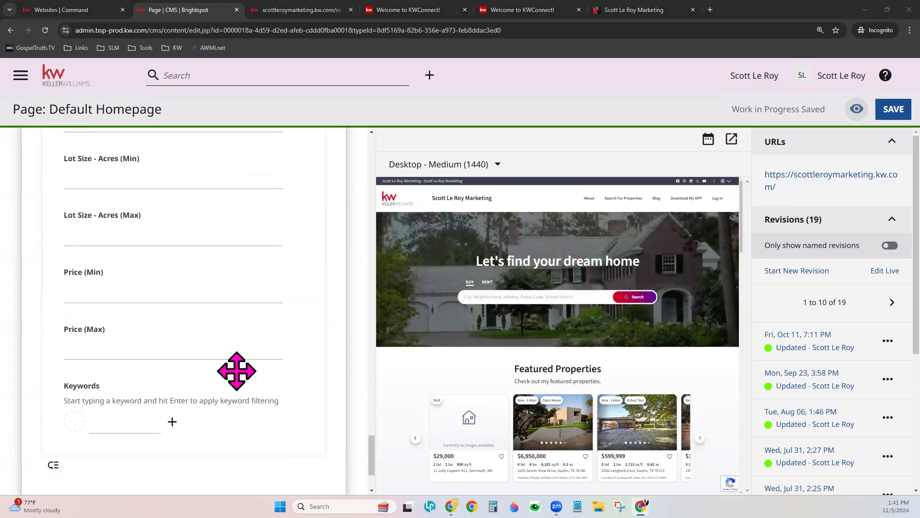
scroll(237, 370, "up", 10)
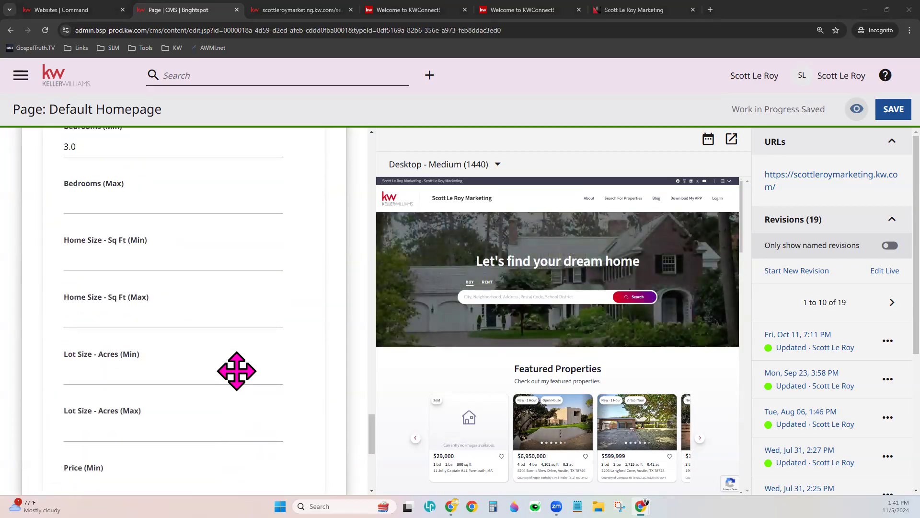
scroll(237, 370, "up", 2)
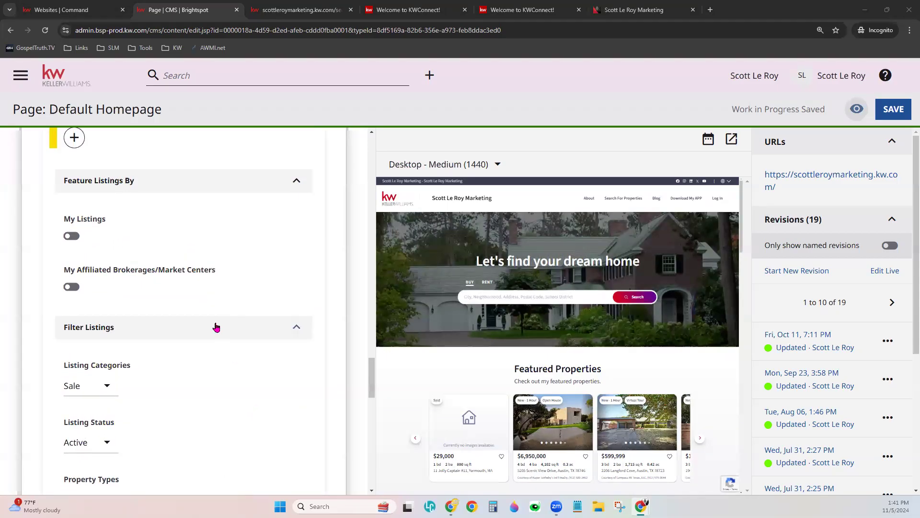
left_click(215, 324)
scroll(160, 314, "up", 2)
left_click(188, 278)
- Remove the pinned property listing from the homepage's featured listings
scroll(211, 349, "up", 2)
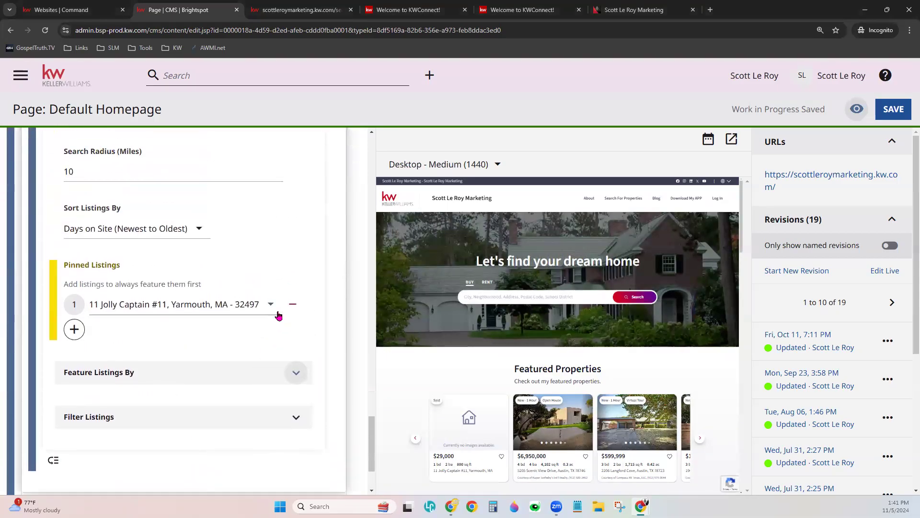
left_click(293, 304)
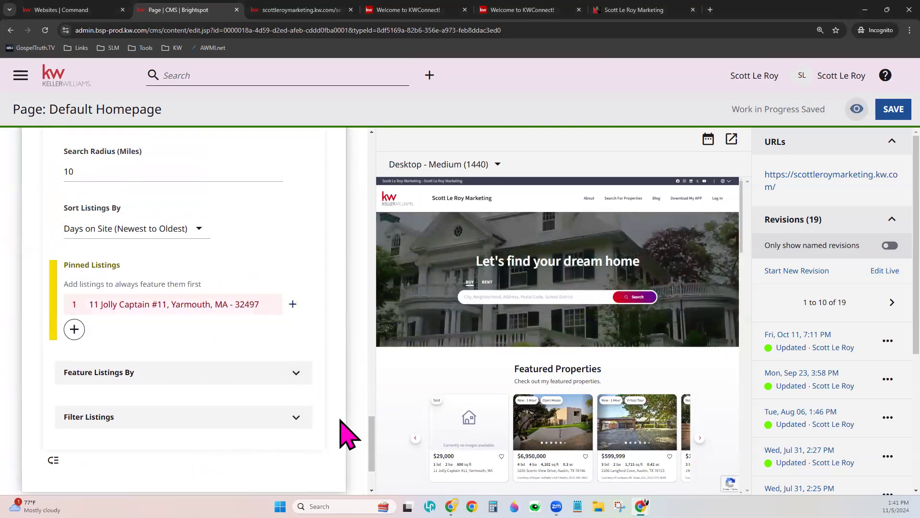
scroll(462, 410, "down", 5)
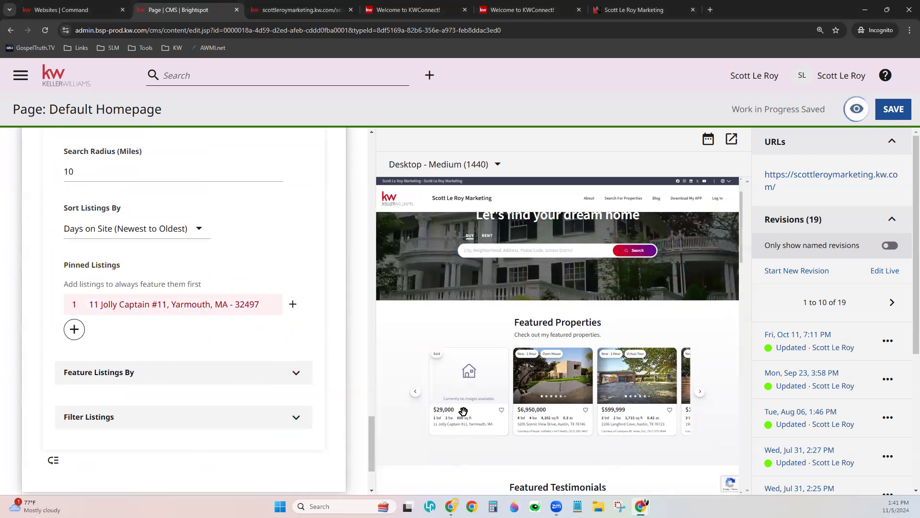
scroll(461, 404, "down", 1)
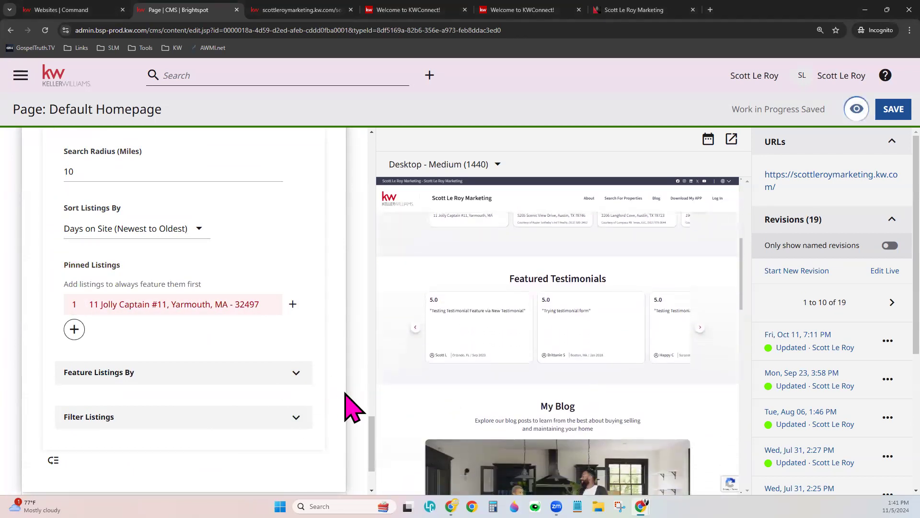
scroll(349, 401, "down", 2)
- Expand the Testimonial List module's settings and keep Display Or Hide Module at Display
left_click(119, 417)
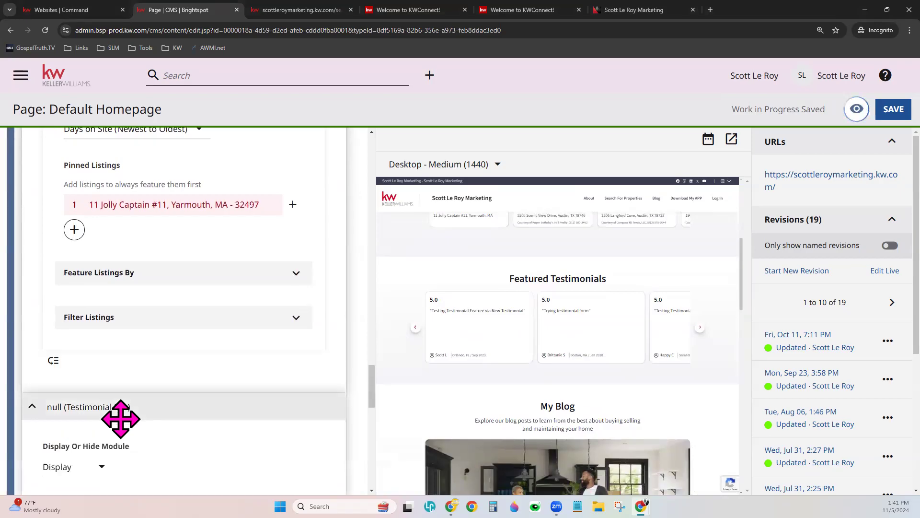
scroll(269, 414, "down", 6)
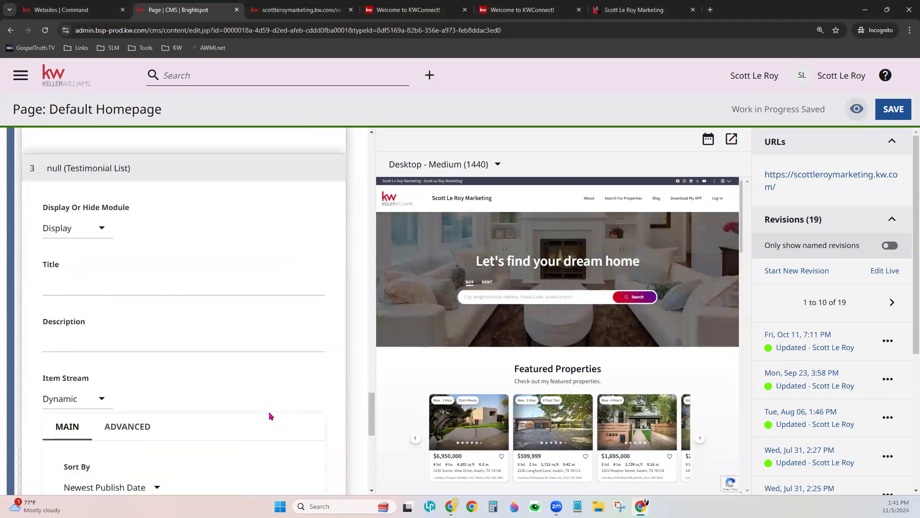
scroll(269, 416, "up", 1)
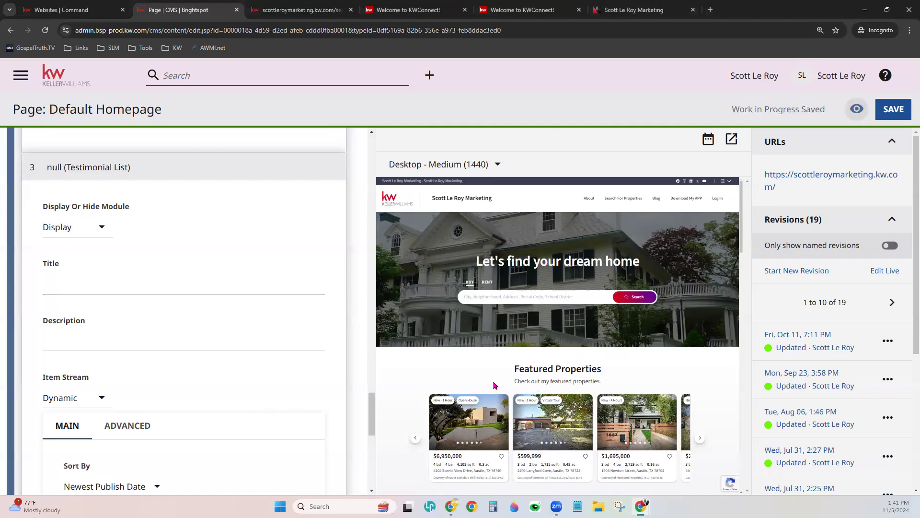
scroll(606, 363, "down", 5)
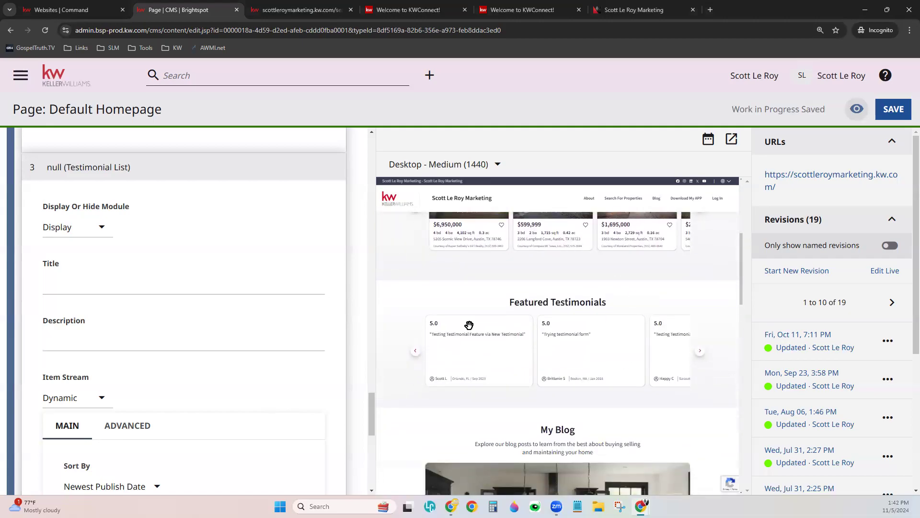
left_click(88, 231)
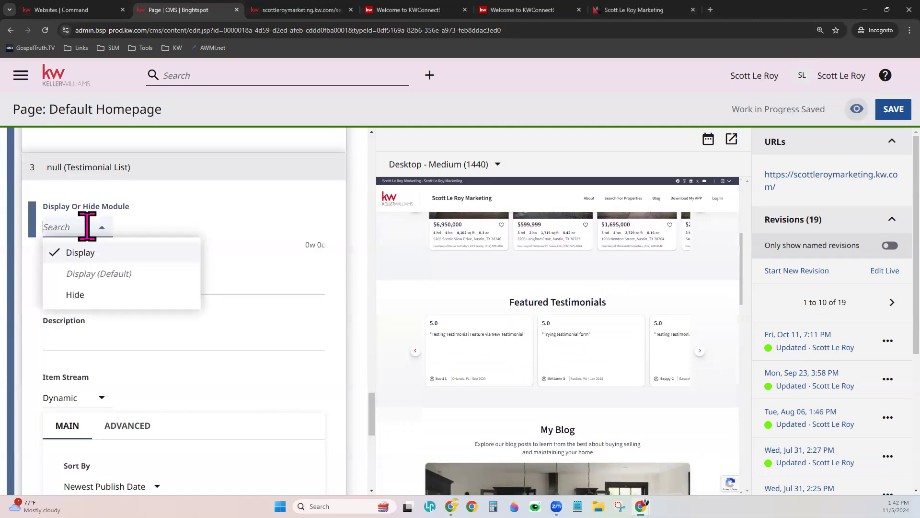
left_click(242, 232)
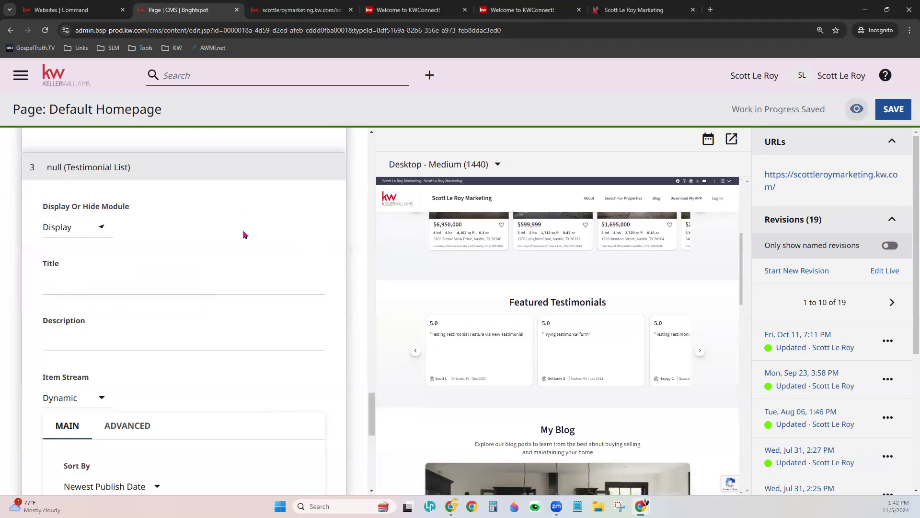
- Check the module's Title and Description fields and bring up the Item Stream options
left_click(45, 287)
left_click(78, 341)
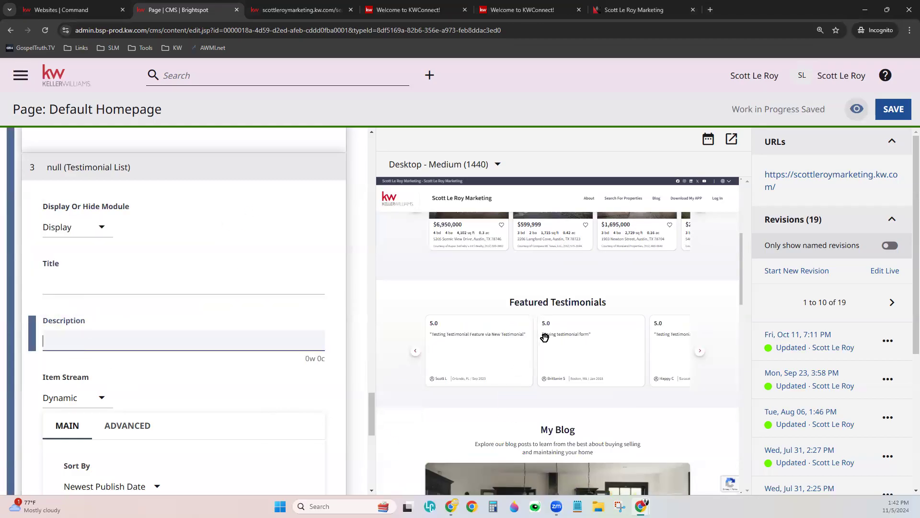
scroll(271, 363, "down", 4)
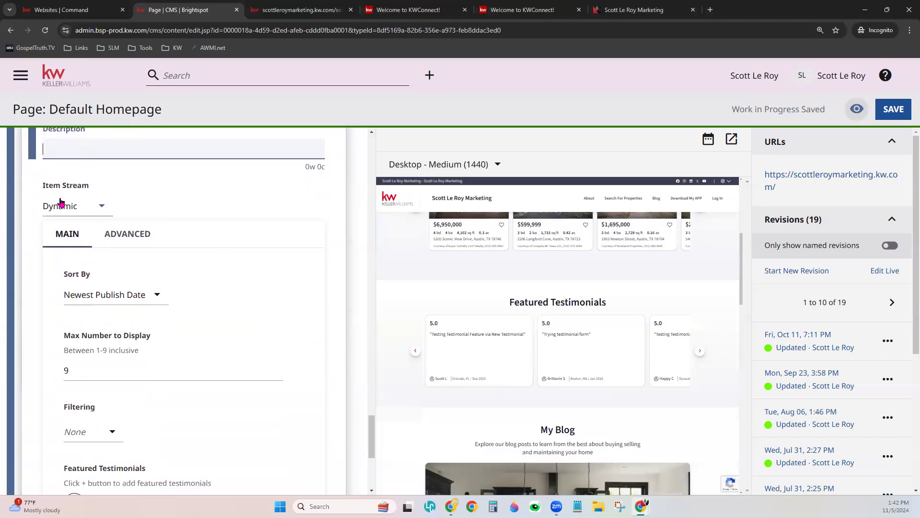
left_click(62, 203)
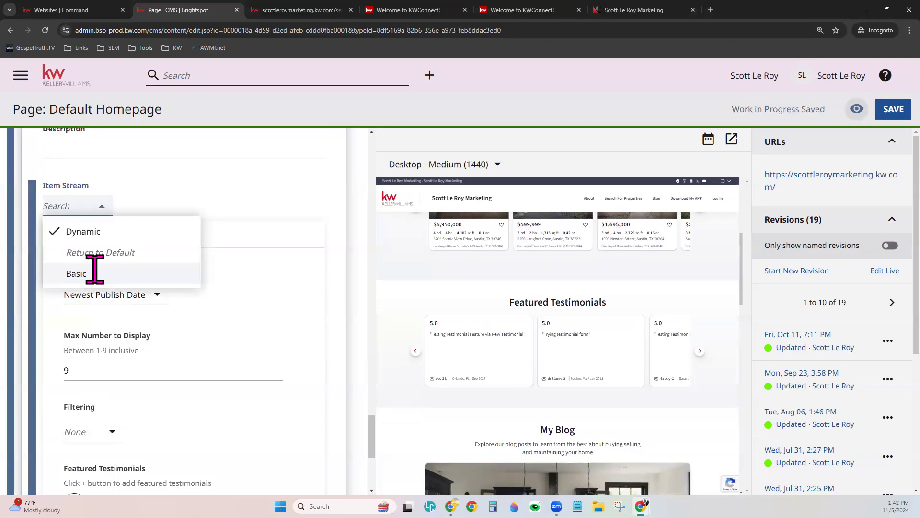
- Switch the item stream to Basic and add a fifth row holding another testimonial
left_click(95, 271)
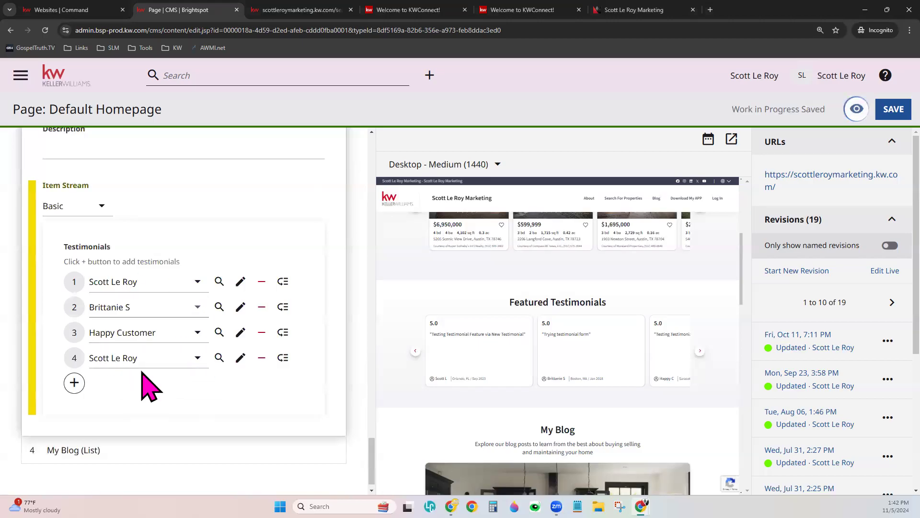
left_click(76, 384)
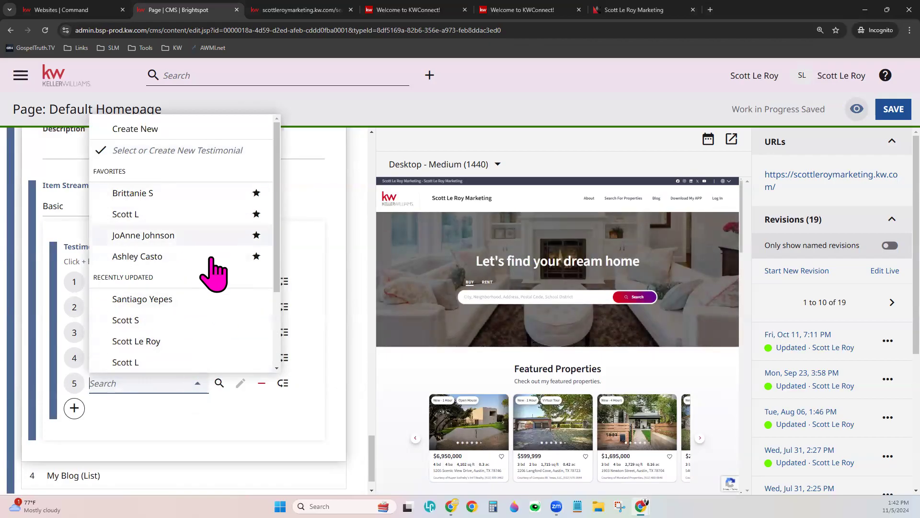
left_click(196, 320)
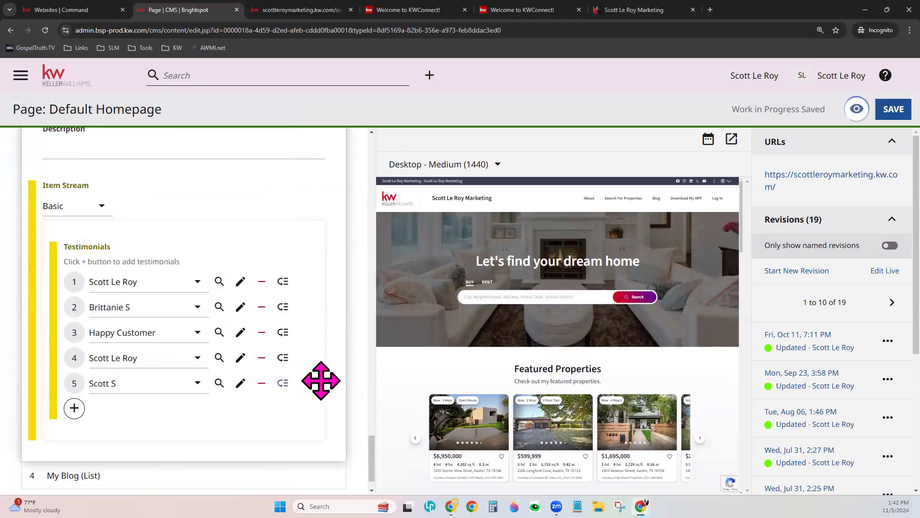
- Move the new testimonial to the top and remove the one now in second place
scroll(530, 349, "down", 4)
scroll(530, 350, "down", 1)
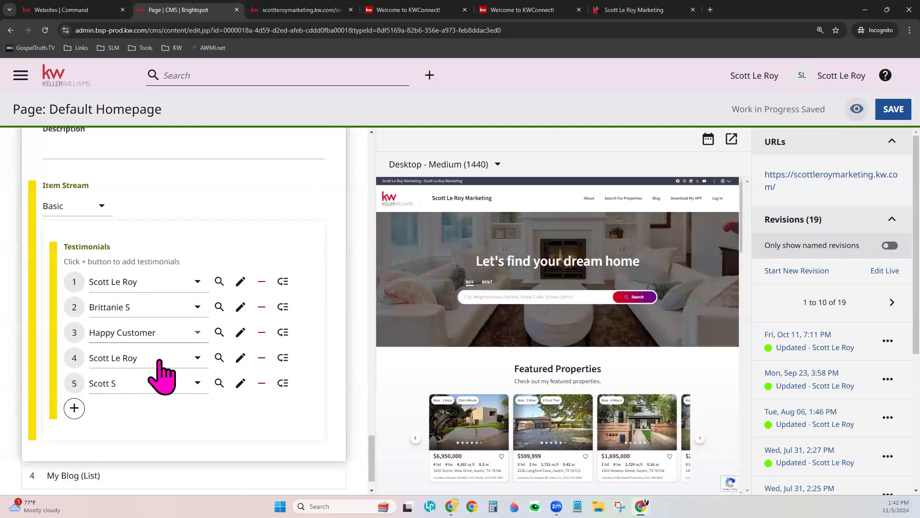
left_click_drag(285, 388, 280, 285)
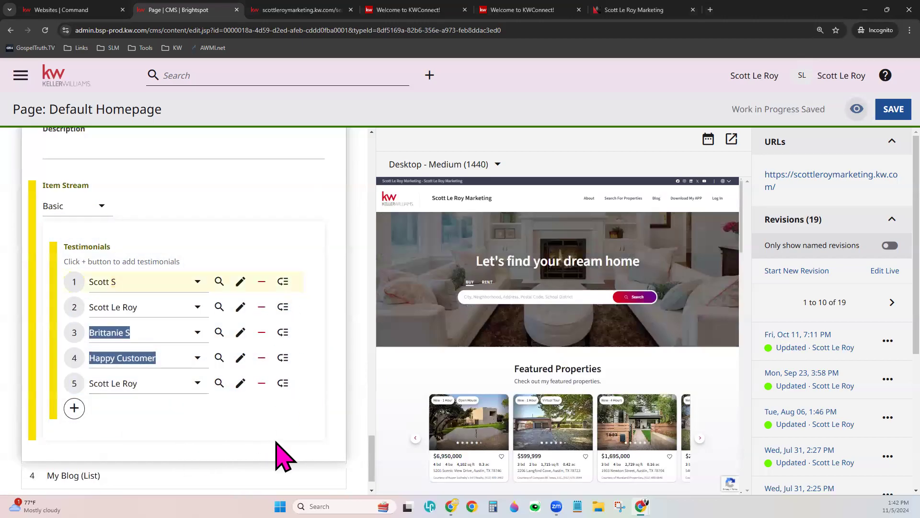
left_click(262, 307)
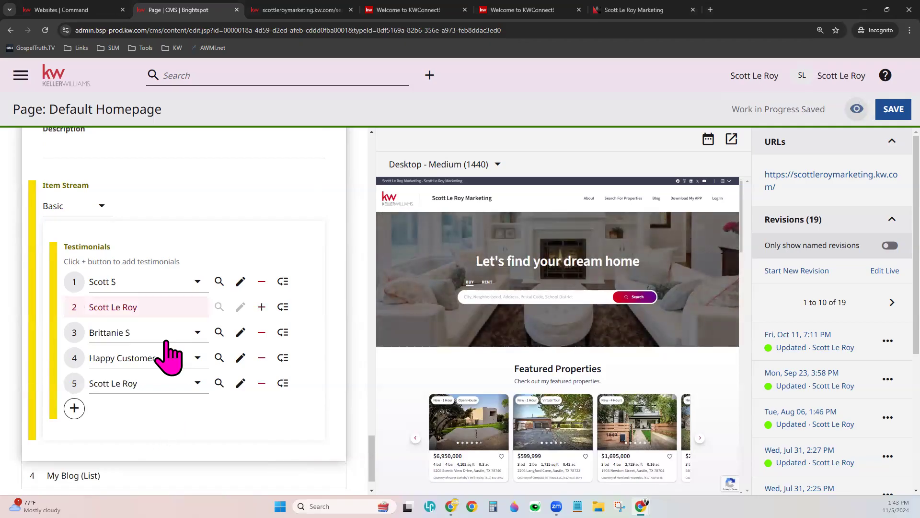
- Switch the testimonial item stream back to Dynamic
left_click(67, 200)
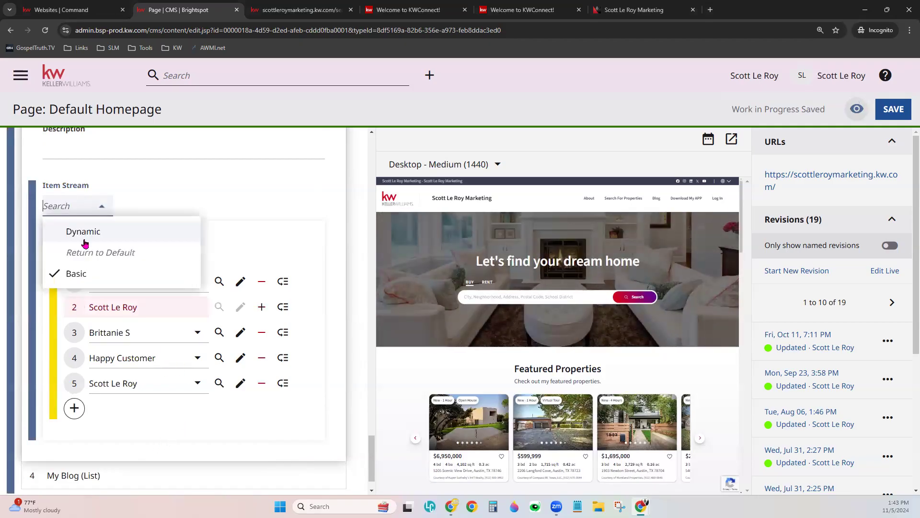
left_click(84, 232)
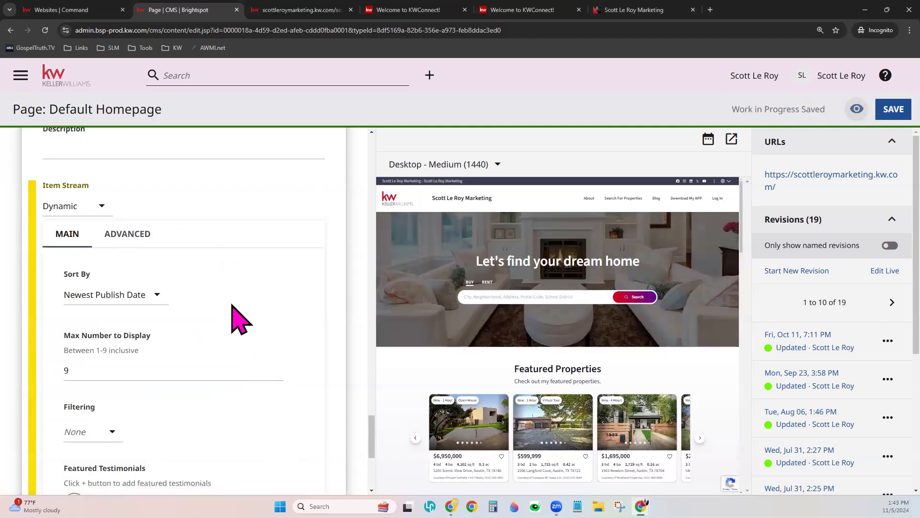
scroll(232, 306, "down", 3)
scroll(238, 319, "up", 1)
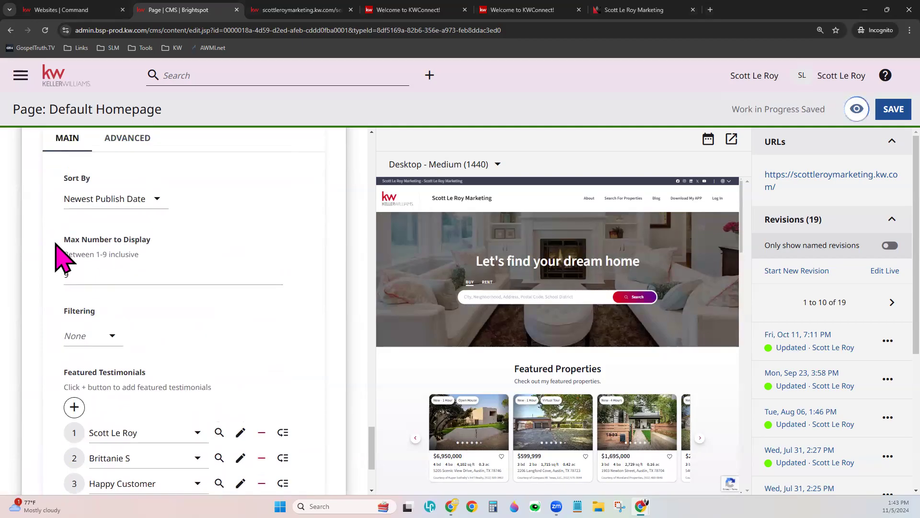
- Keep Newest Publish Date sorting and no filtering, then add an empty Featured Testimonials slot
left_click(84, 274)
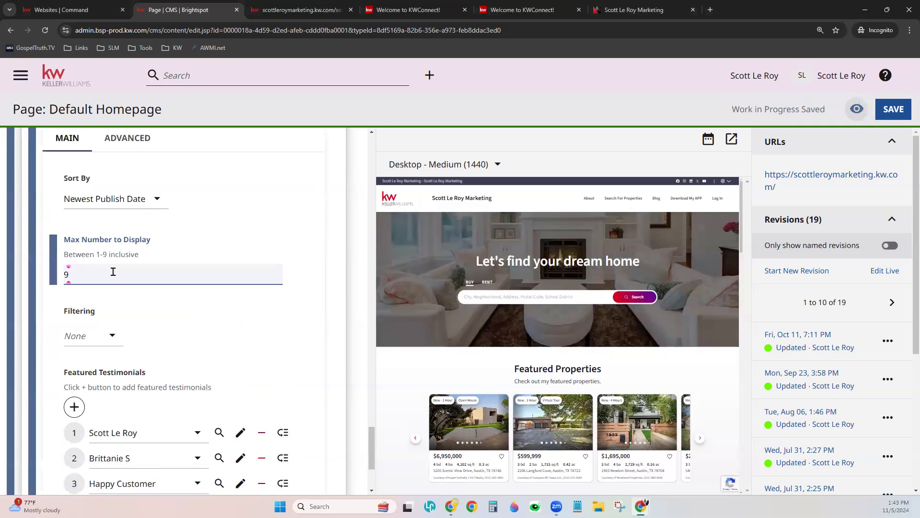
left_click(128, 199)
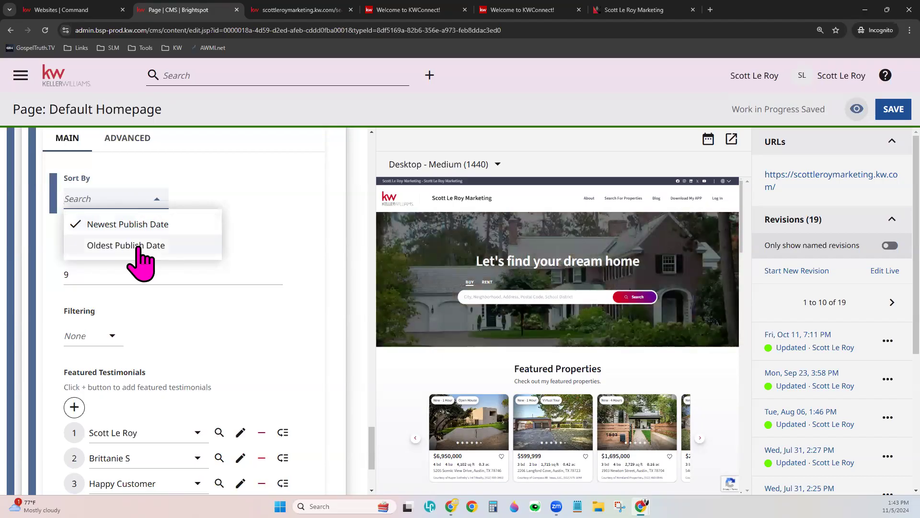
left_click(242, 352)
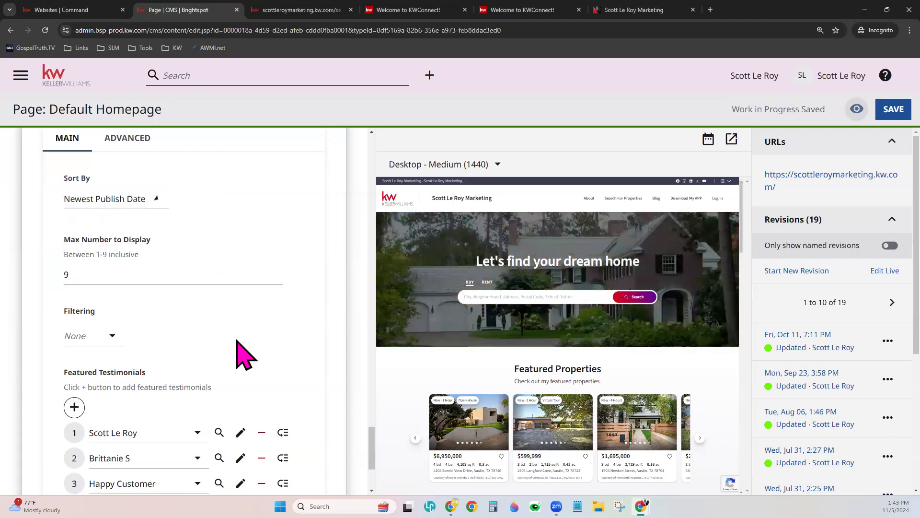
scroll(243, 335, "down", 3)
left_click(112, 192)
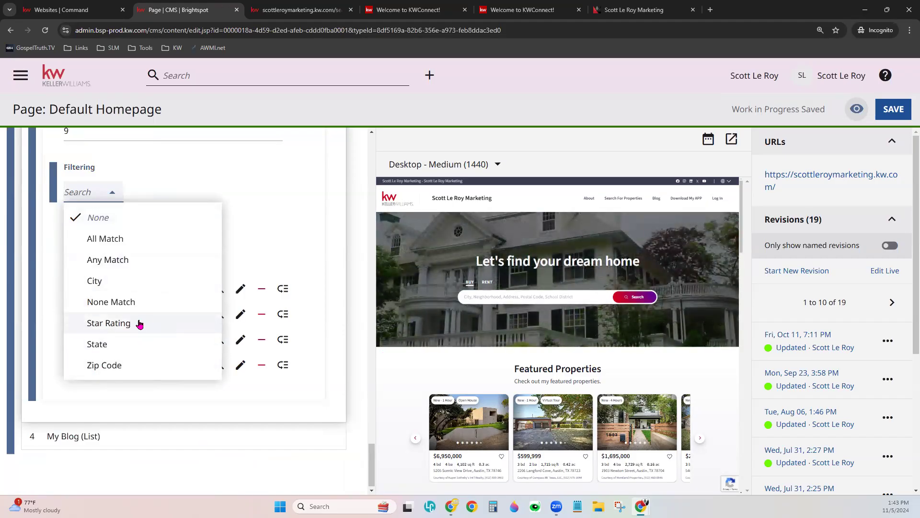
left_click(269, 153)
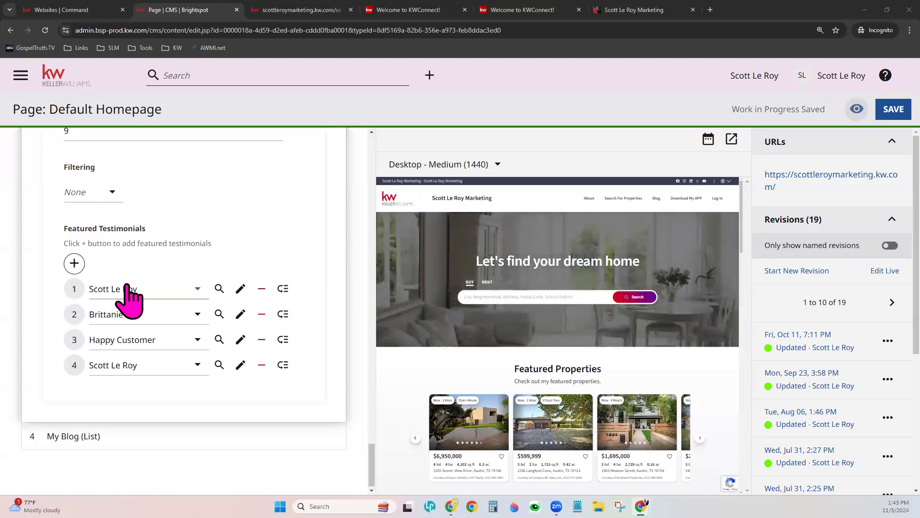
left_click(75, 264)
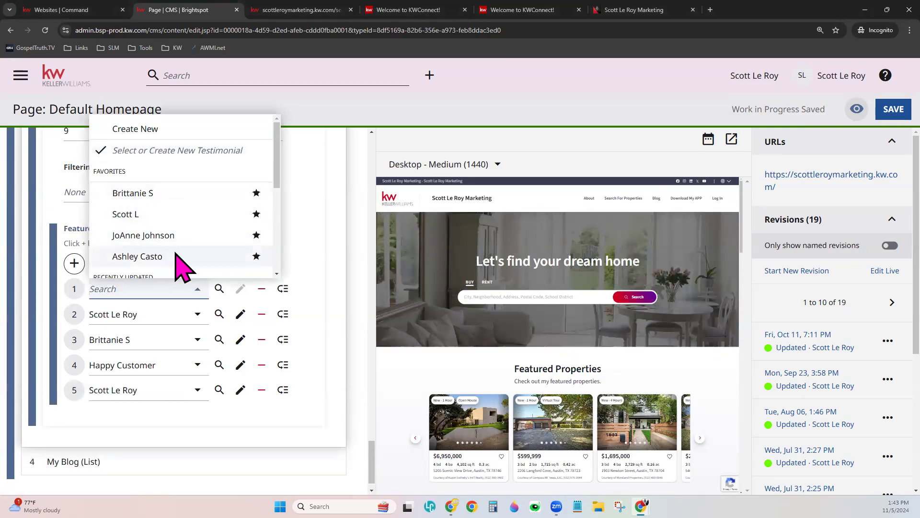
left_click(57, 206)
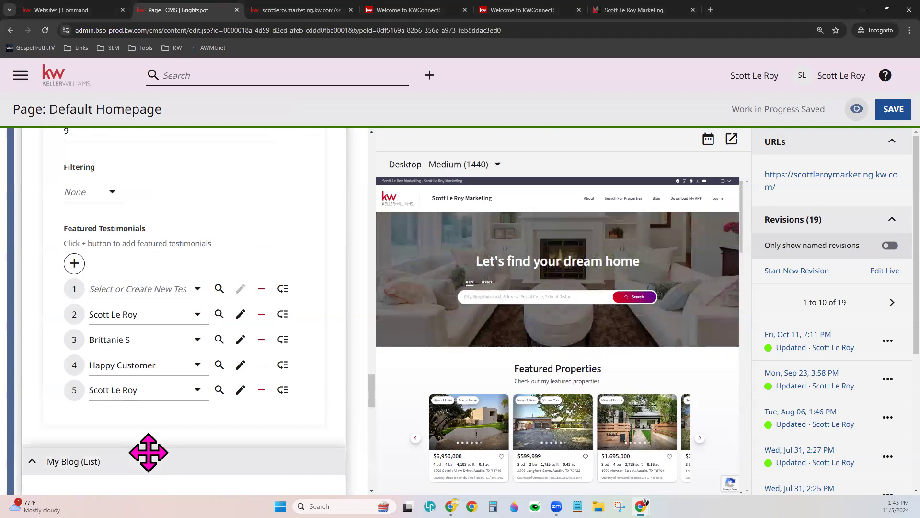
- Scroll to the My Blog list module and check its My Blog title and empty description
scroll(593, 407, "down", 2)
scroll(594, 415, "down", 8)
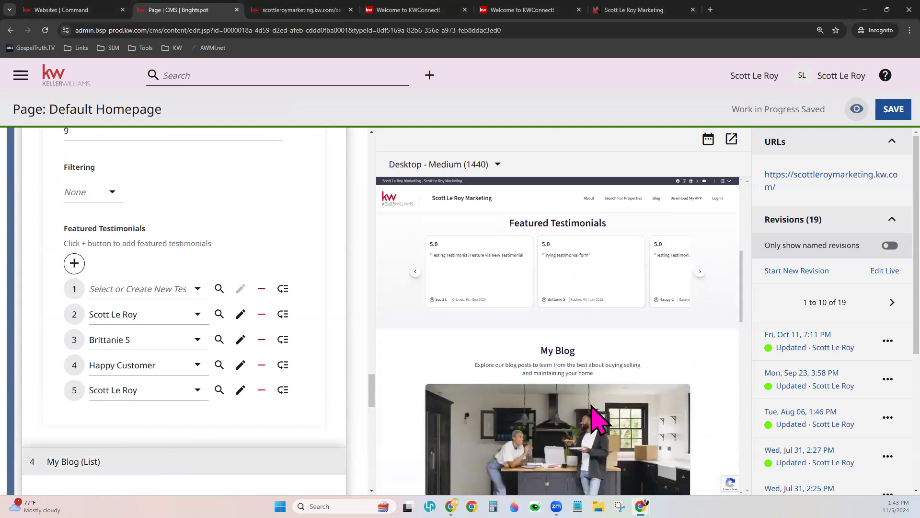
scroll(140, 359, "down", 7)
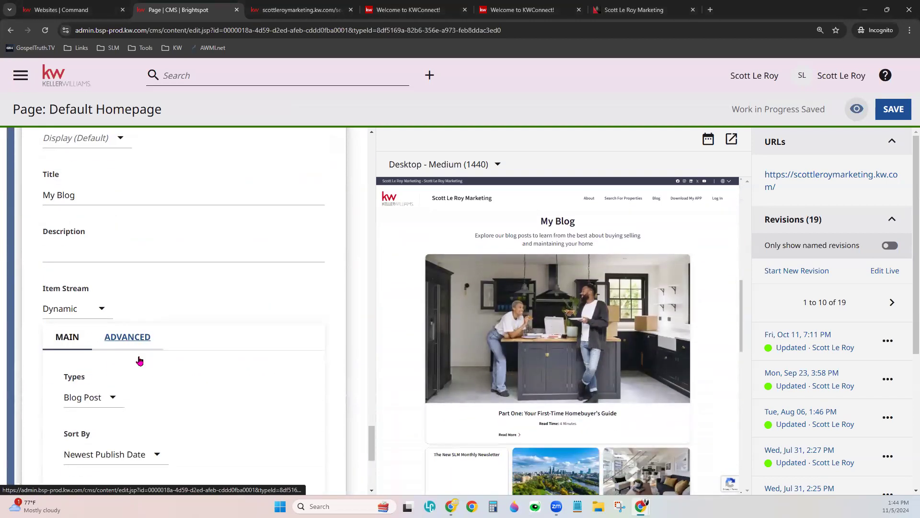
scroll(125, 242, "up", 1)
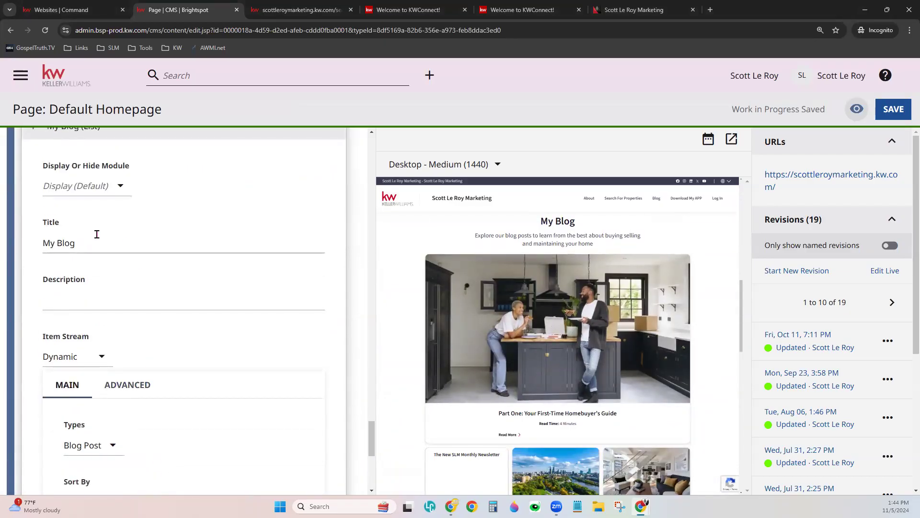
left_click(96, 237)
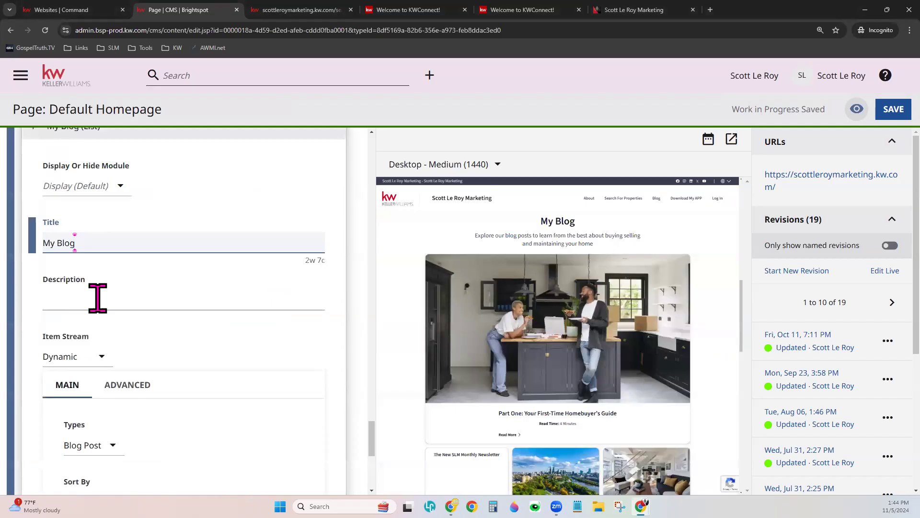
left_click(98, 297)
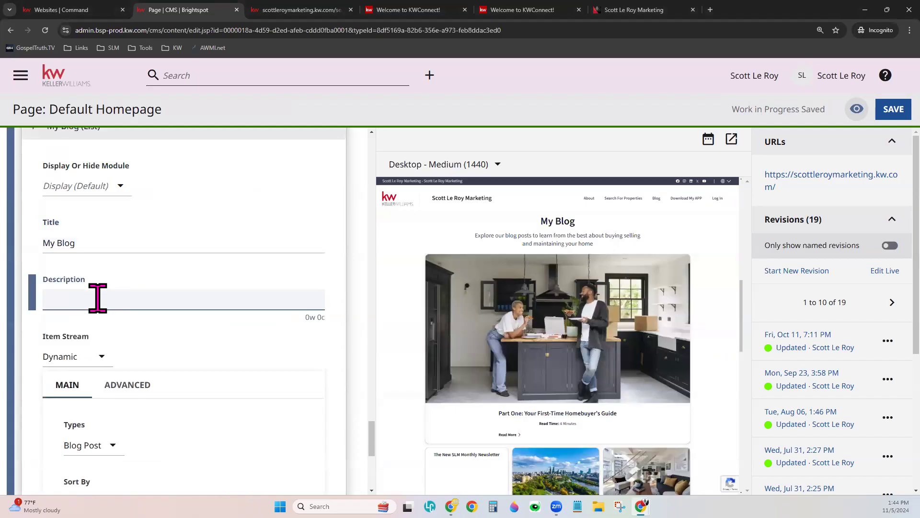
- Keep the blog module's item stream as Dynamic and bring up its Sort By choices
scroll(136, 336, "down", 4)
left_click(81, 213)
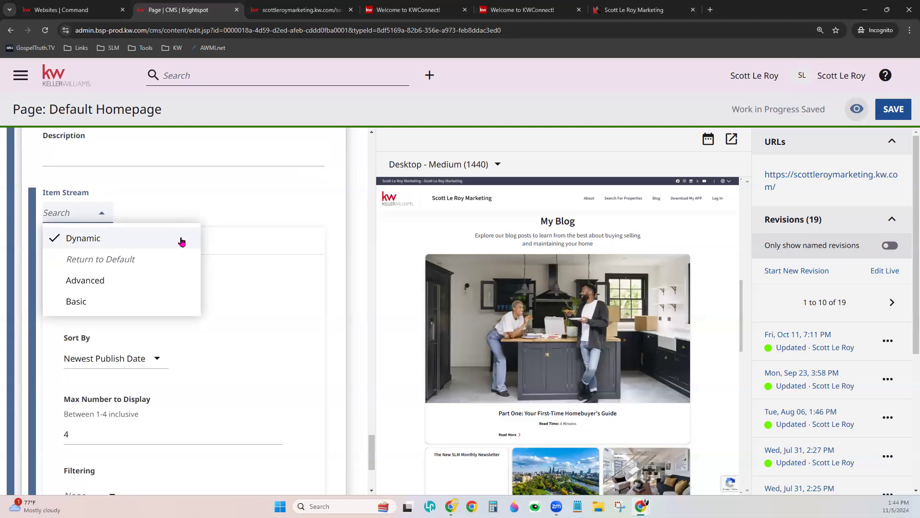
left_click(190, 203)
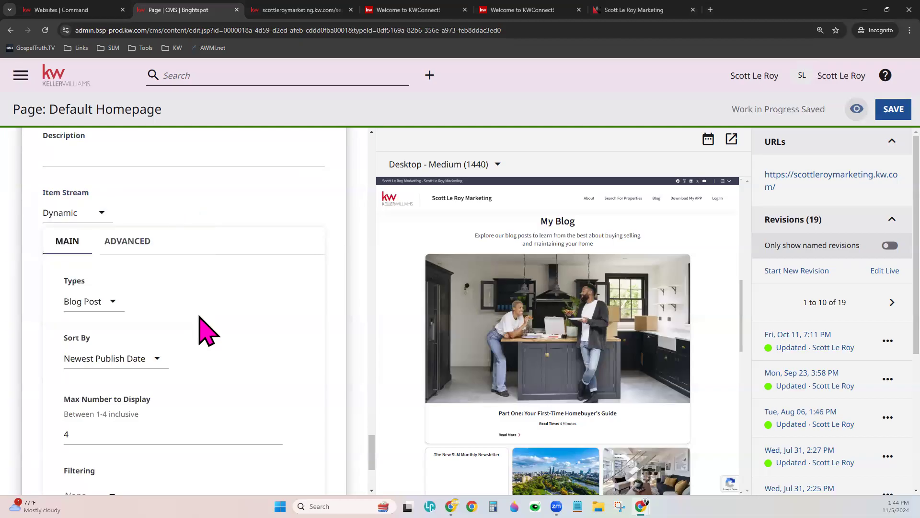
scroll(206, 331, "down", 2)
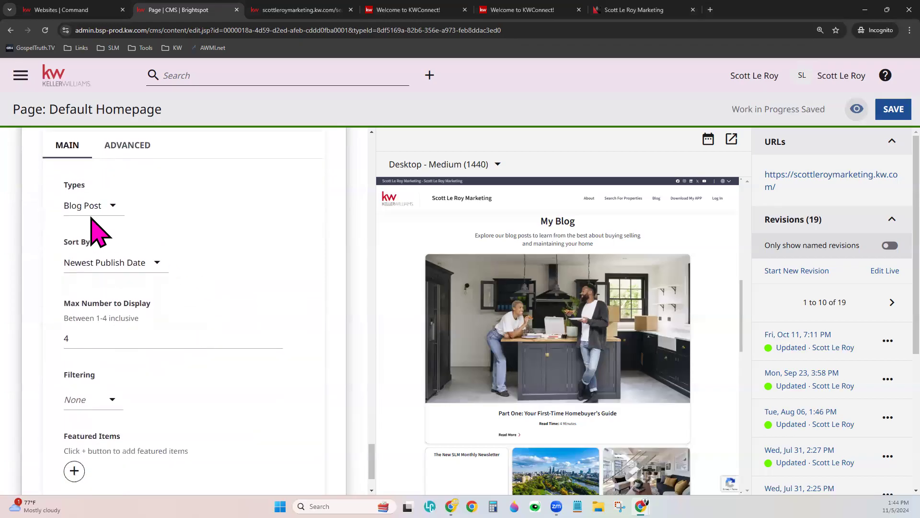
left_click(126, 267)
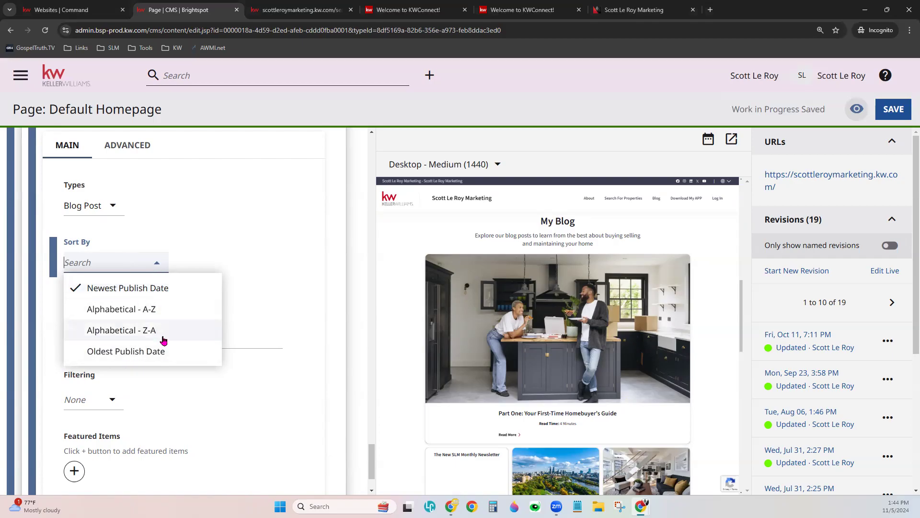
- Leave sorting at Newest Publish Date and highlight the Max Number to Display setting
left_click(244, 283)
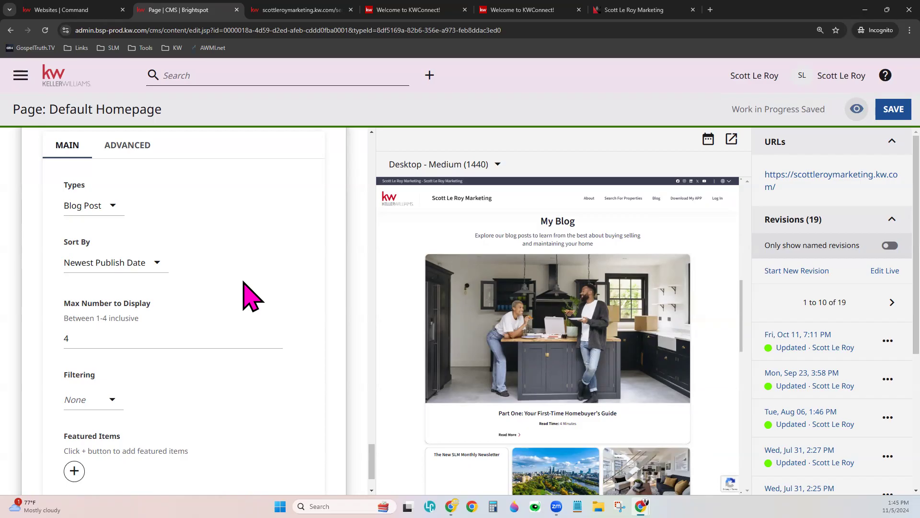
scroll(244, 283, "down", 2)
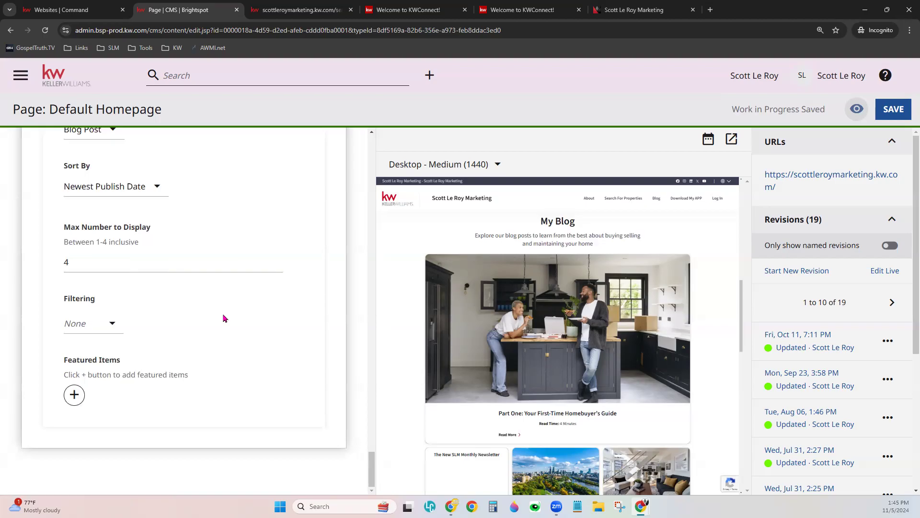
scroll(224, 318, "up", 1)
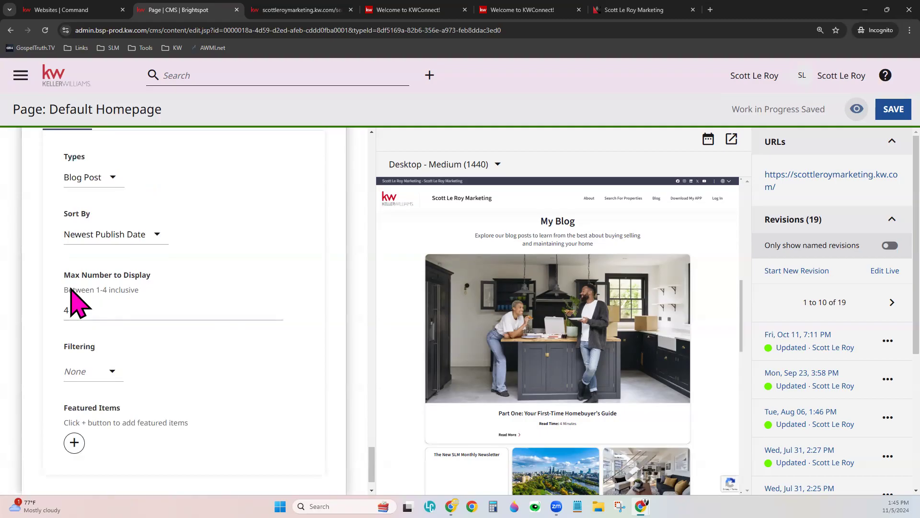
left_click_drag(63, 275, 155, 277)
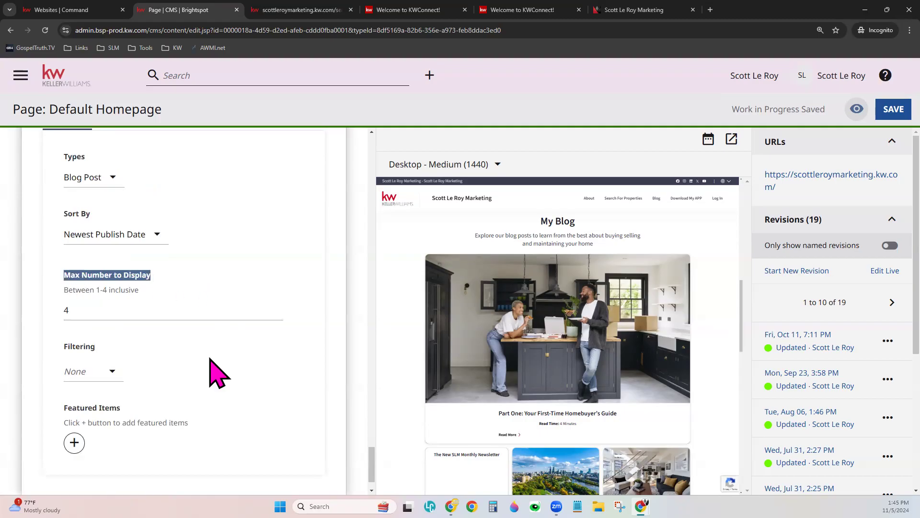
- Leave Filtering at None and add an empty Featured Items slot to the blog module
scroll(602, 391, "down", 1)
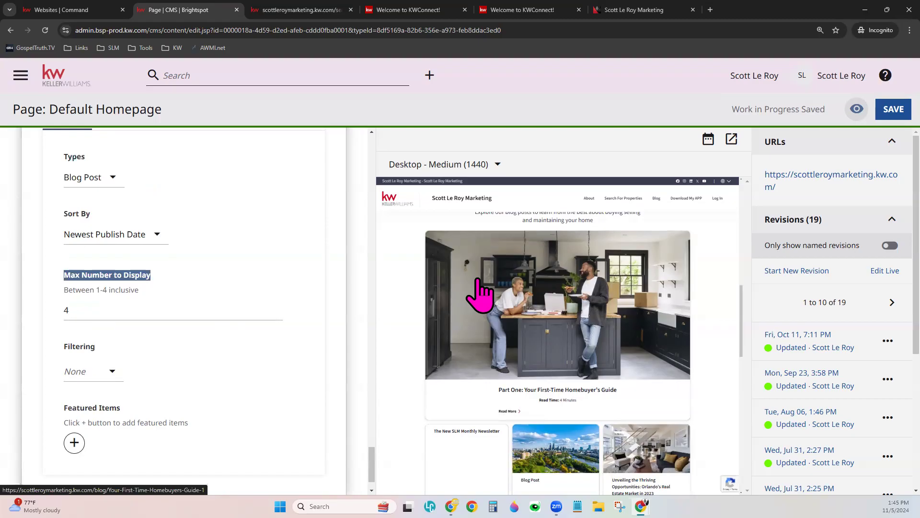
left_click(106, 374)
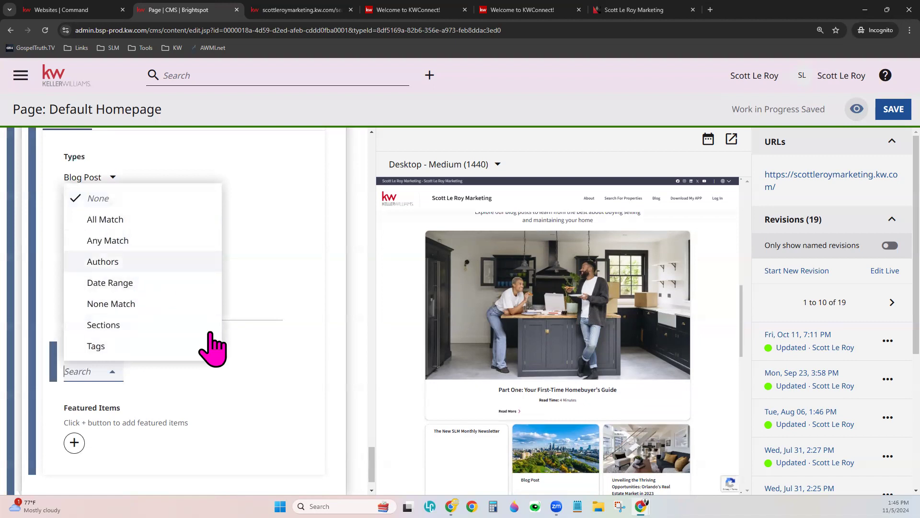
left_click(279, 406)
scroll(91, 439, "down", 1)
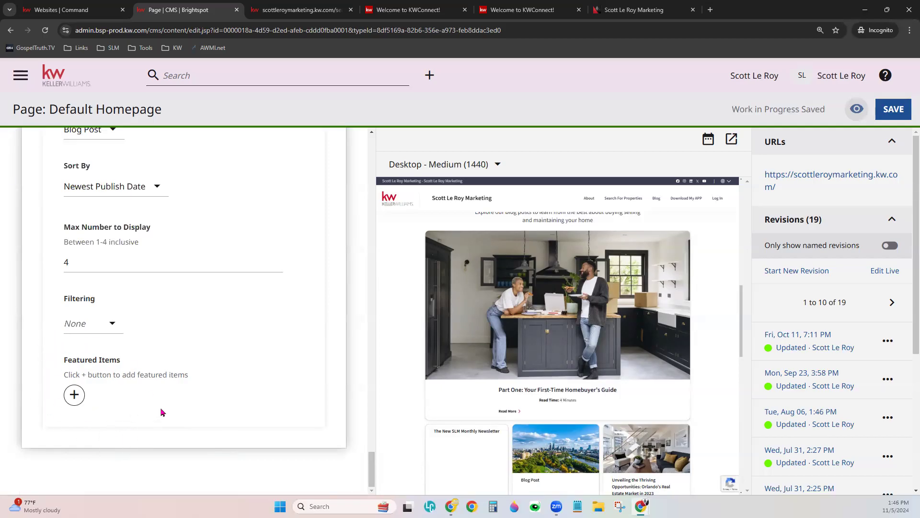
scroll(565, 407, "down", 3)
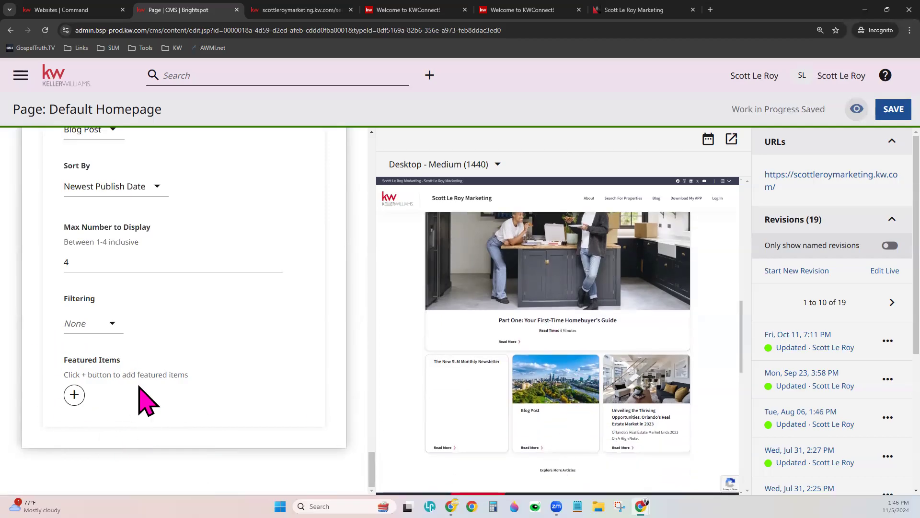
scroll(165, 406, "up", 3)
scroll(163, 395, "down", 2)
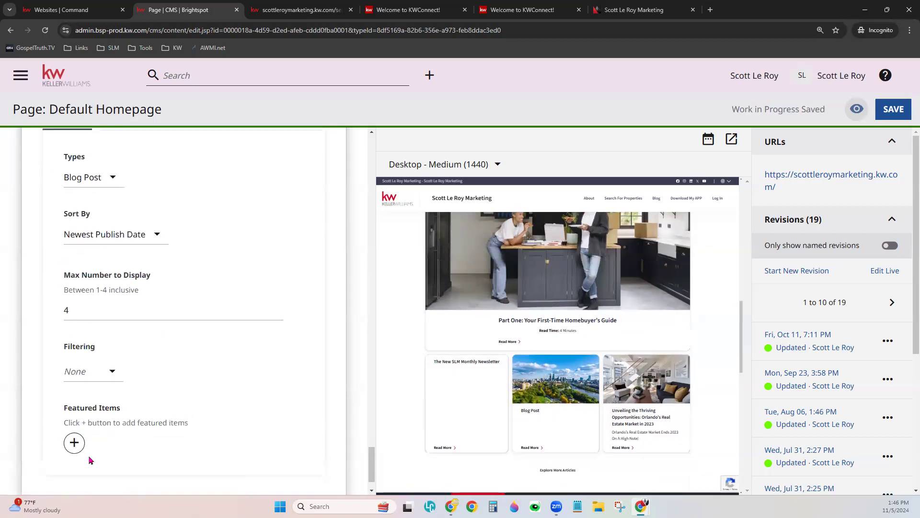
left_click(74, 437)
scroll(225, 436, "down", 1)
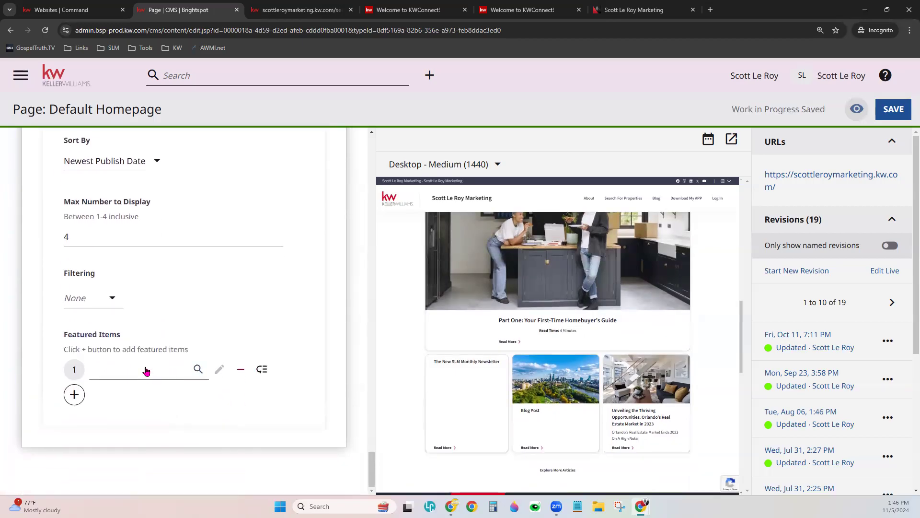
- Pick 'Part One: Your First-Time Homebuyer's Guide' from the content picker's list view as the featured item
left_click(143, 370)
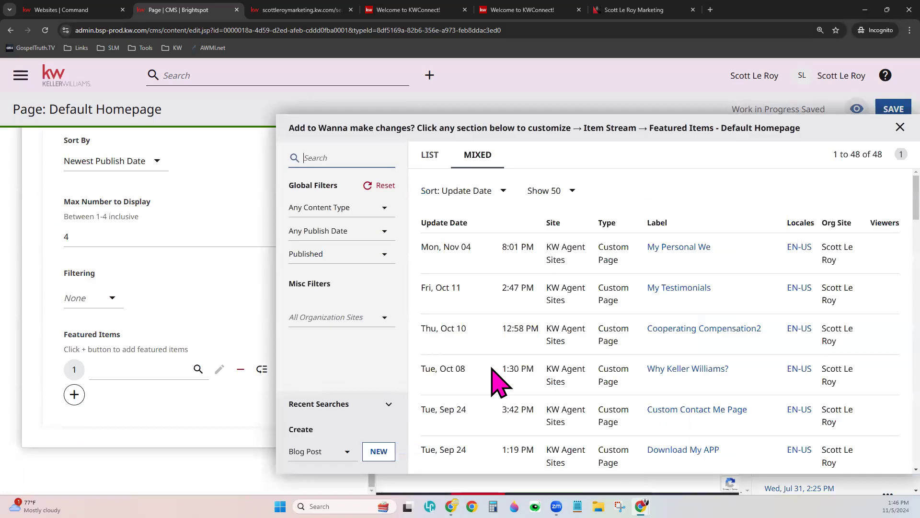
left_click(609, 223)
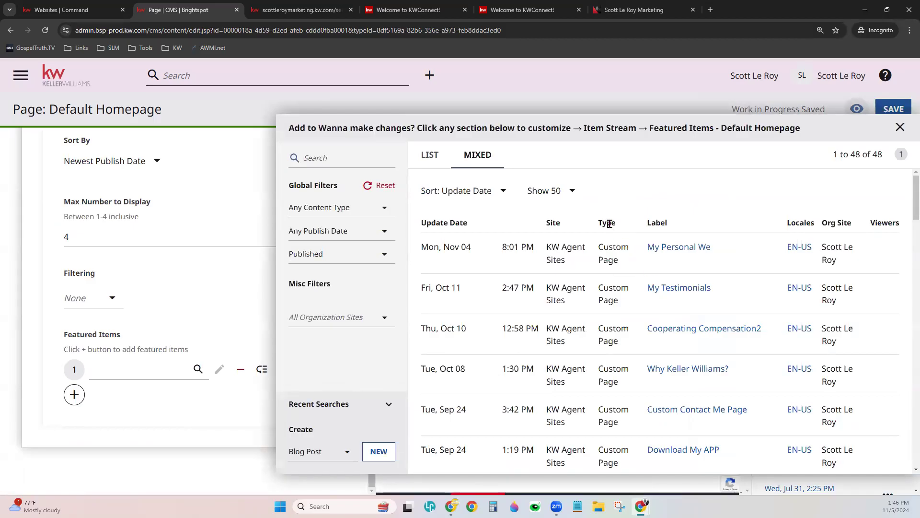
left_click(433, 154)
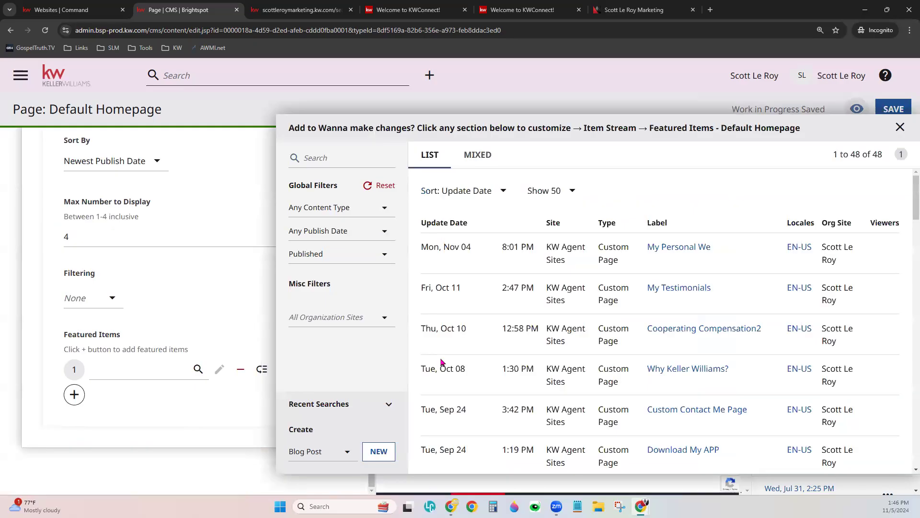
scroll(644, 411, "down", 6)
scroll(644, 411, "down", 20)
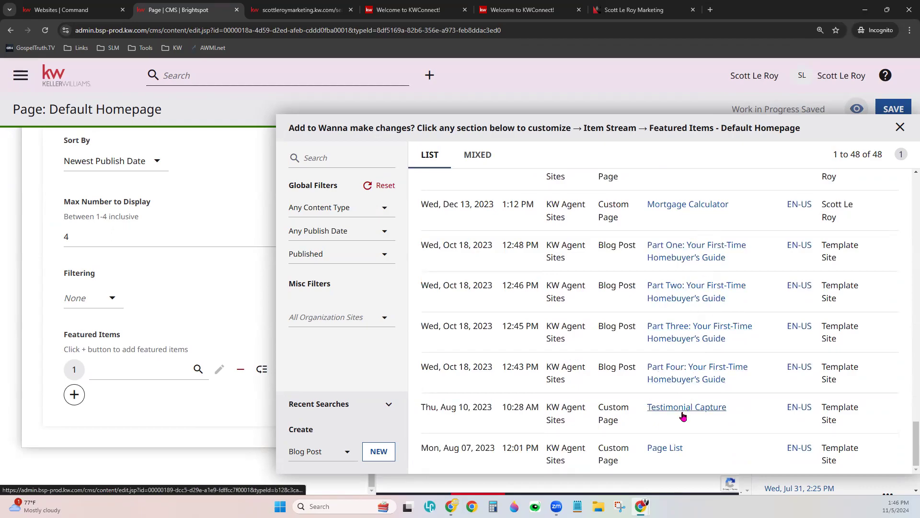
left_click(697, 263)
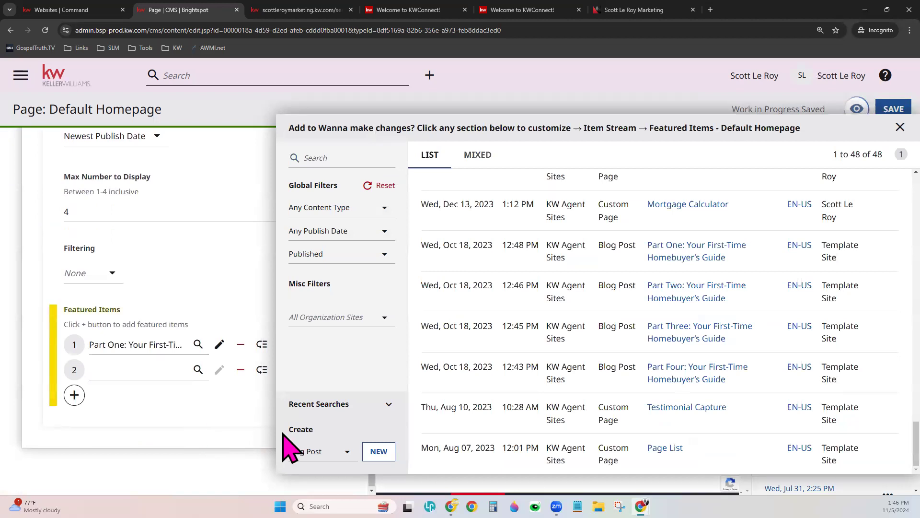
left_click(900, 127)
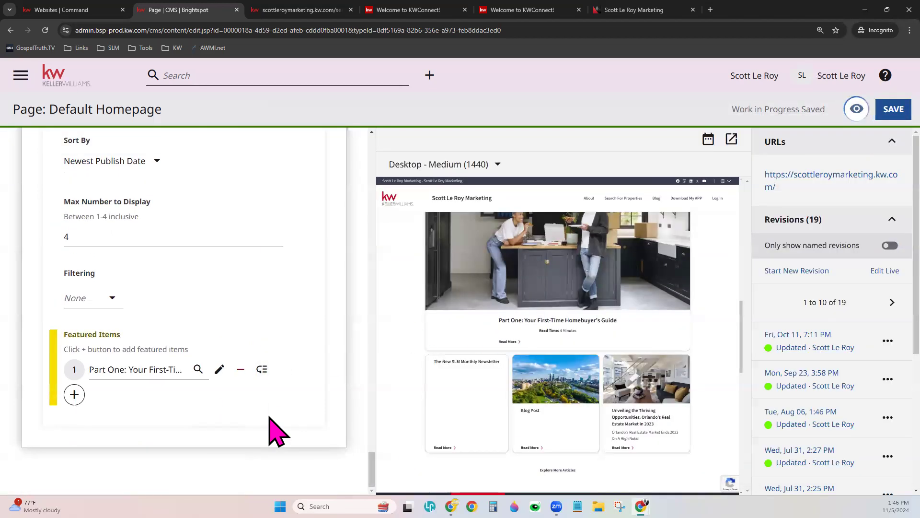
scroll(551, 376, "down", 7)
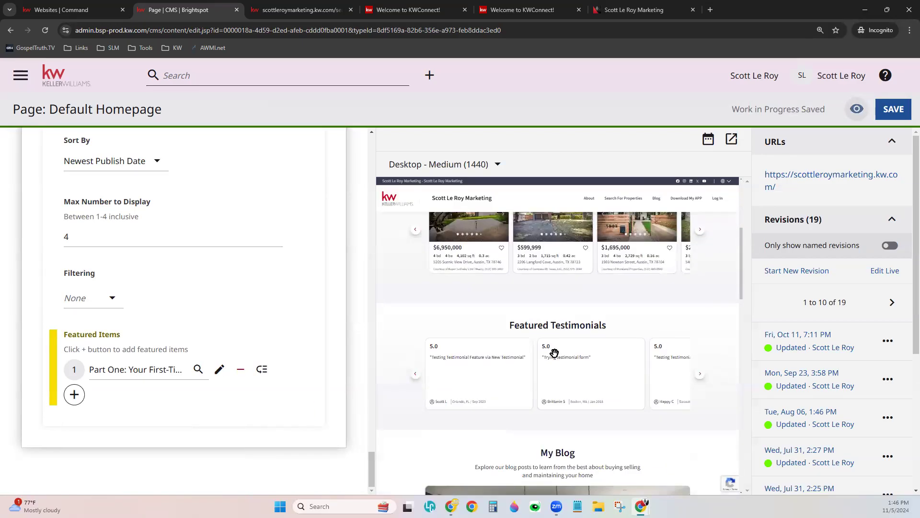
scroll(554, 354, "down", 3)
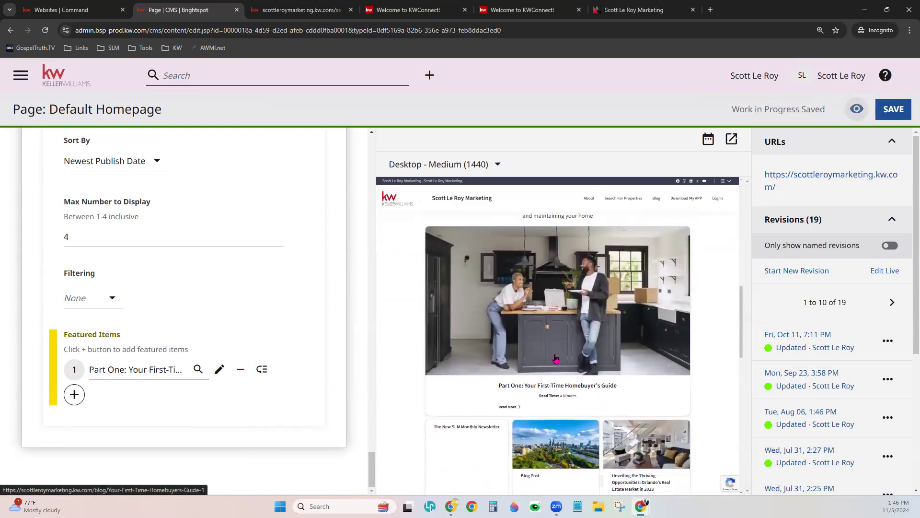
scroll(552, 360, "down", 1)
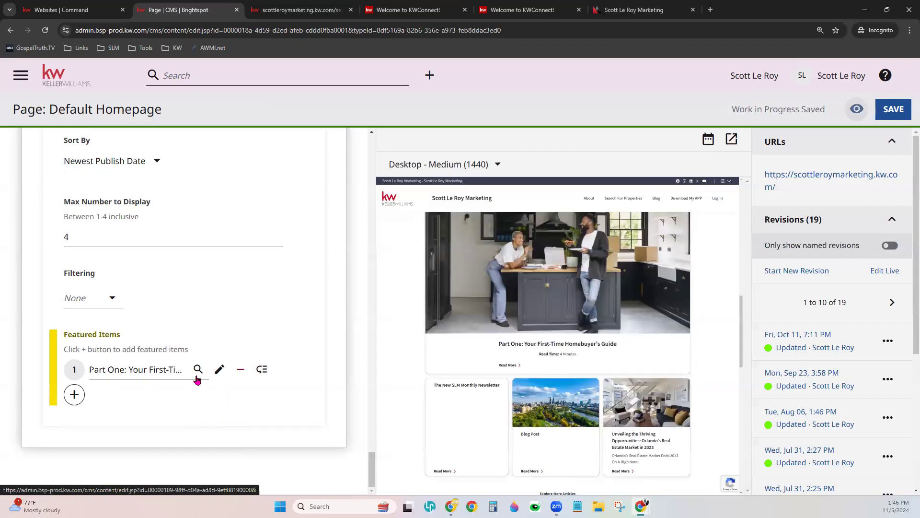
scroll(200, 377, "up", 4)
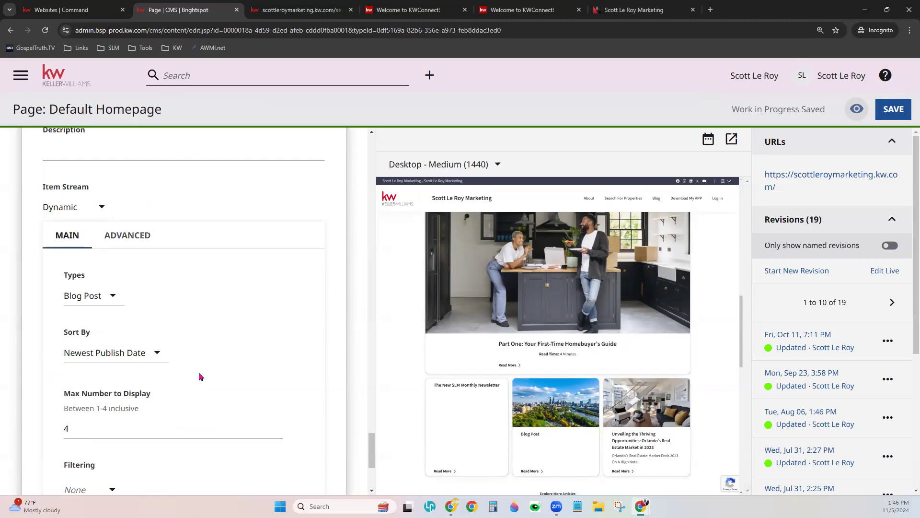
scroll(200, 378, "down", 1)
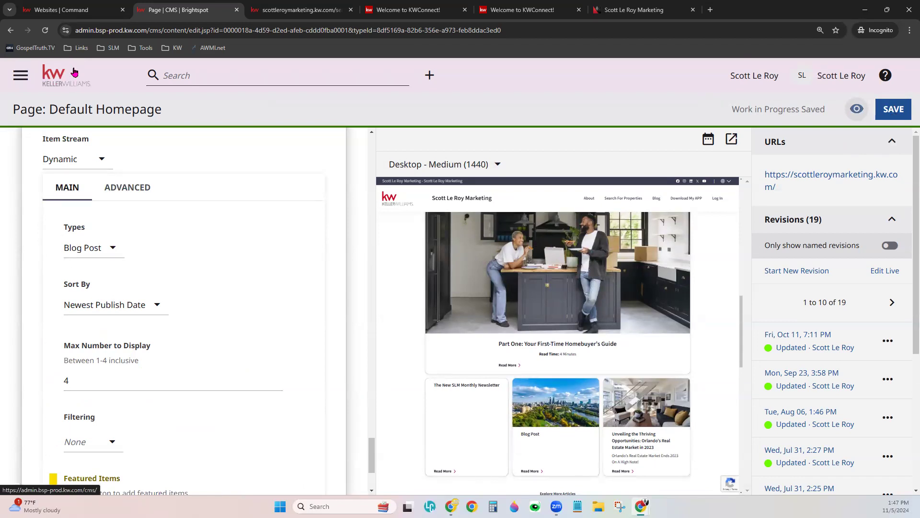
- Leave the homepage editor via the KW logo and open Page: Blog List Page from the dashboard
left_click(73, 70)
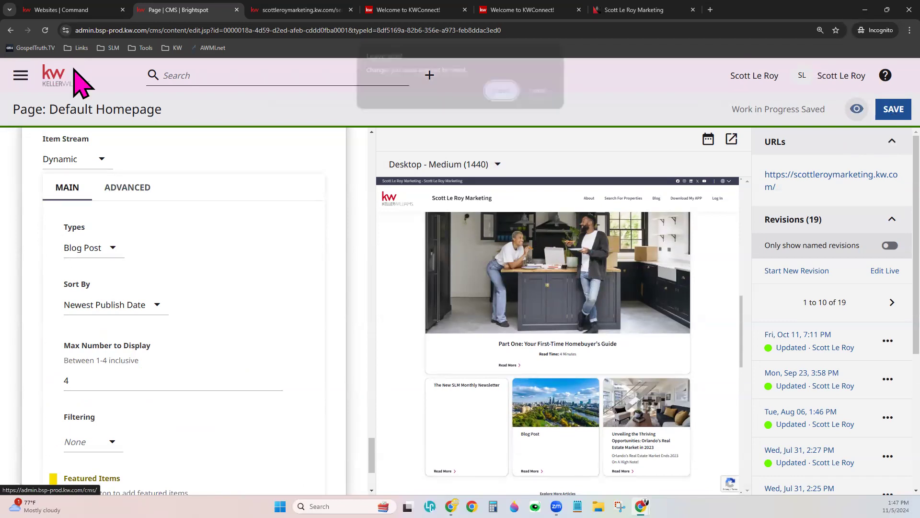
left_click(501, 90)
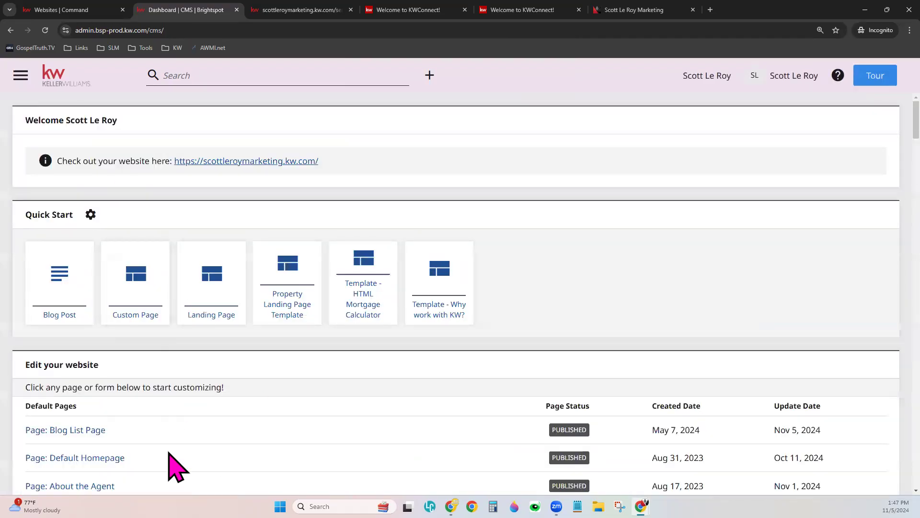
scroll(175, 466, "down", 2)
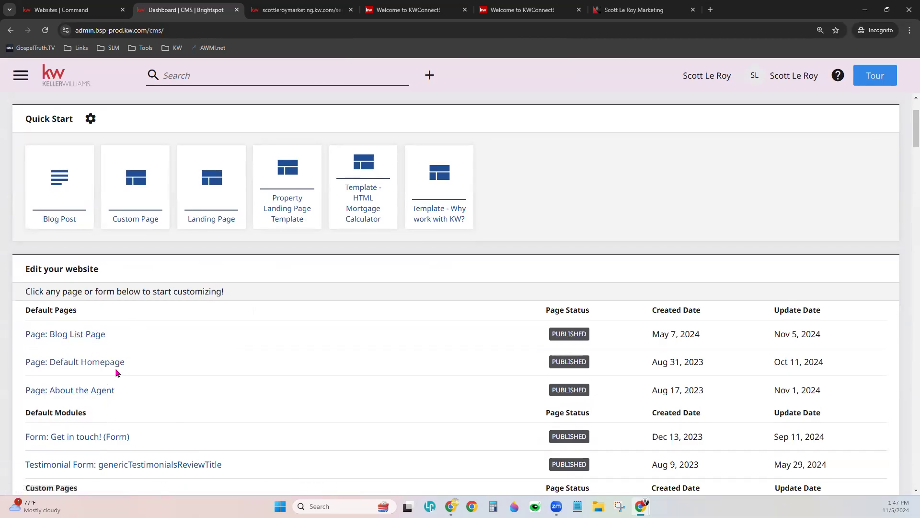
left_click(79, 339)
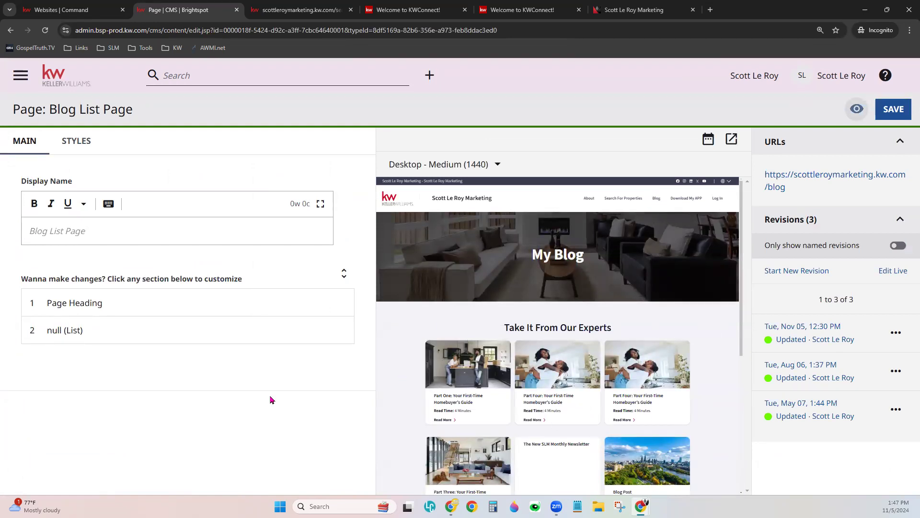
- Expand the Blog List Page's Page Heading and null (List) sections to reveal the list settings
left_click(127, 238)
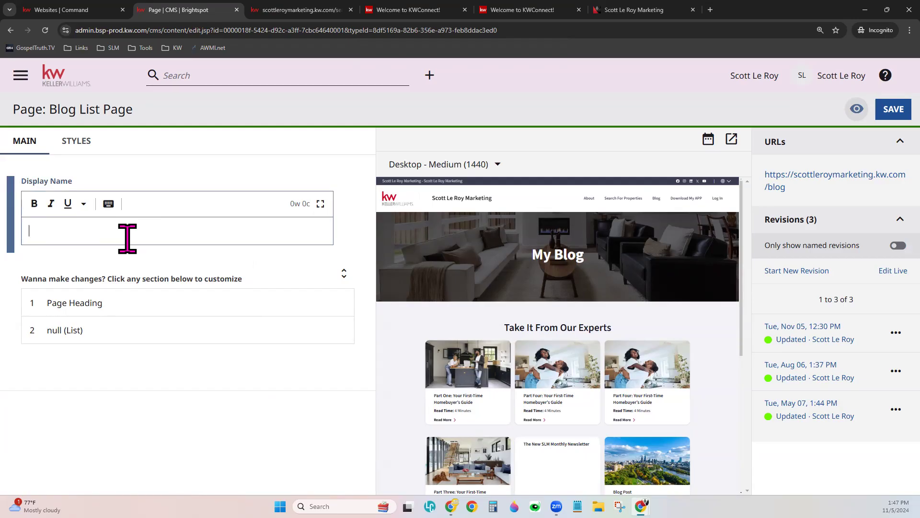
left_click(83, 303)
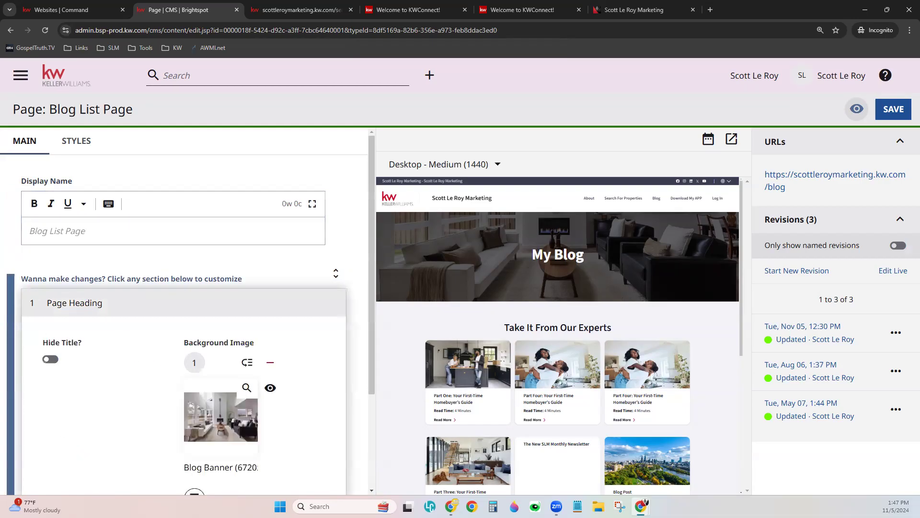
scroll(328, 416, "down", 2)
scroll(323, 363, "down", 1)
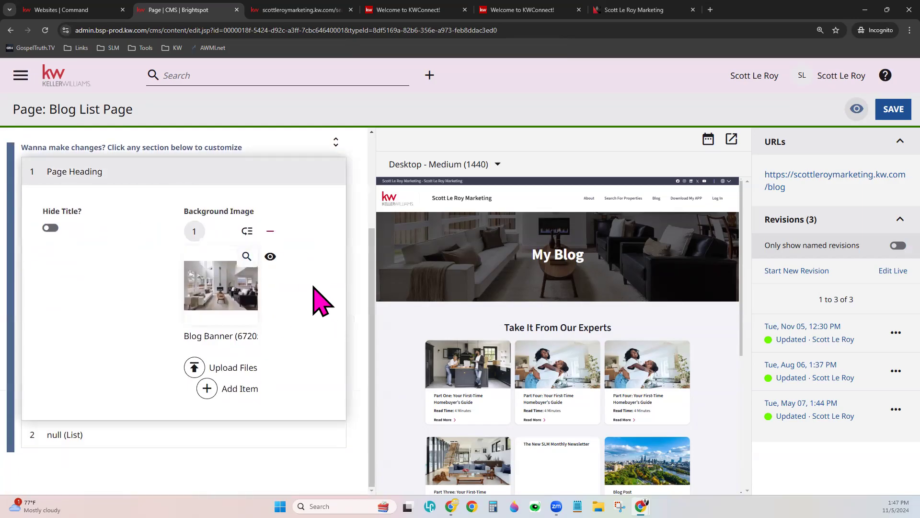
left_click(71, 437)
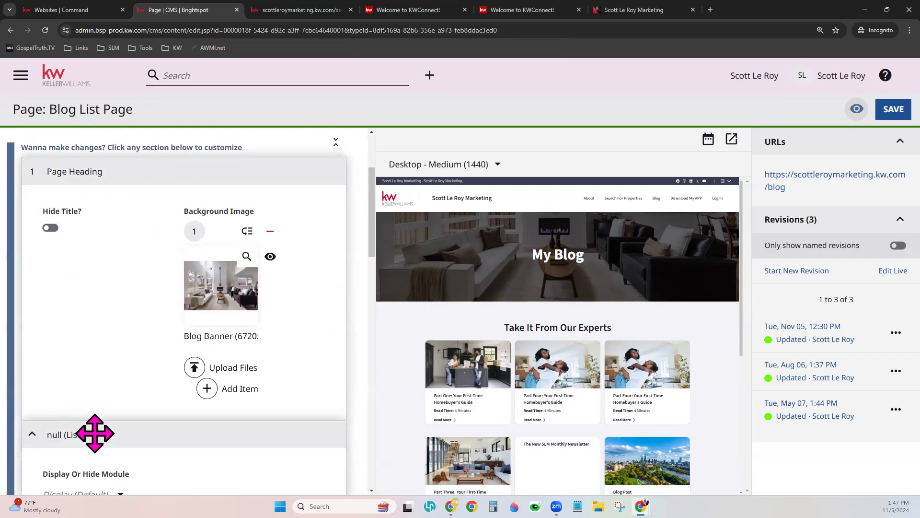
scroll(144, 411, "down", 6)
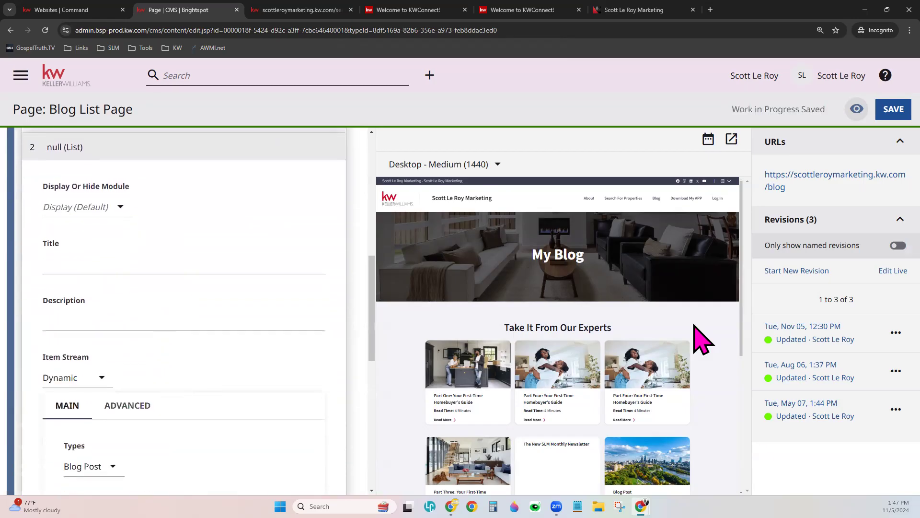
scroll(718, 379, "down", 1)
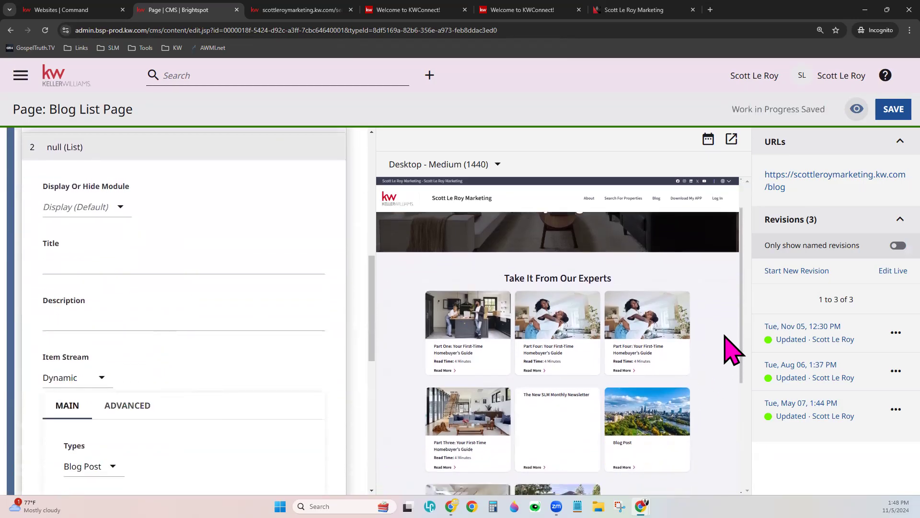
scroll(726, 336, "down", 1)
- Keep the list module at Display (Default) and set its description to 'Demo Description'
left_click(102, 206)
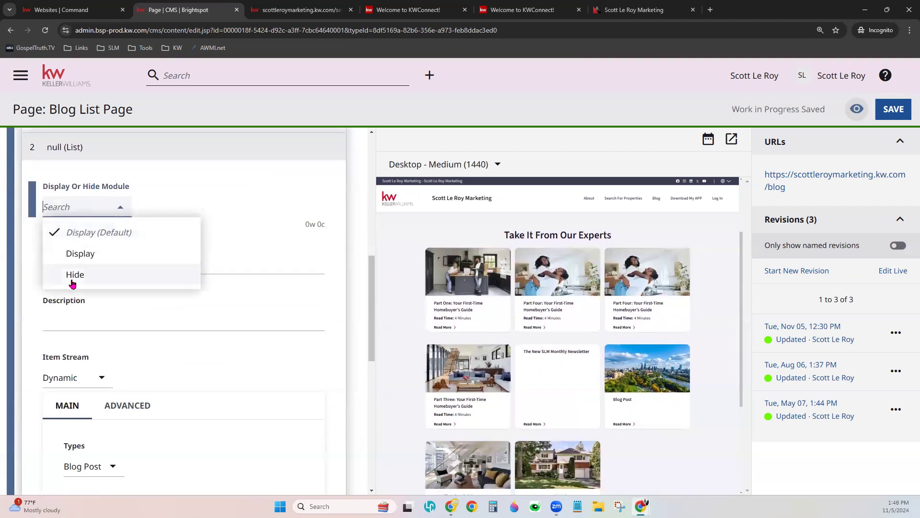
left_click(264, 165)
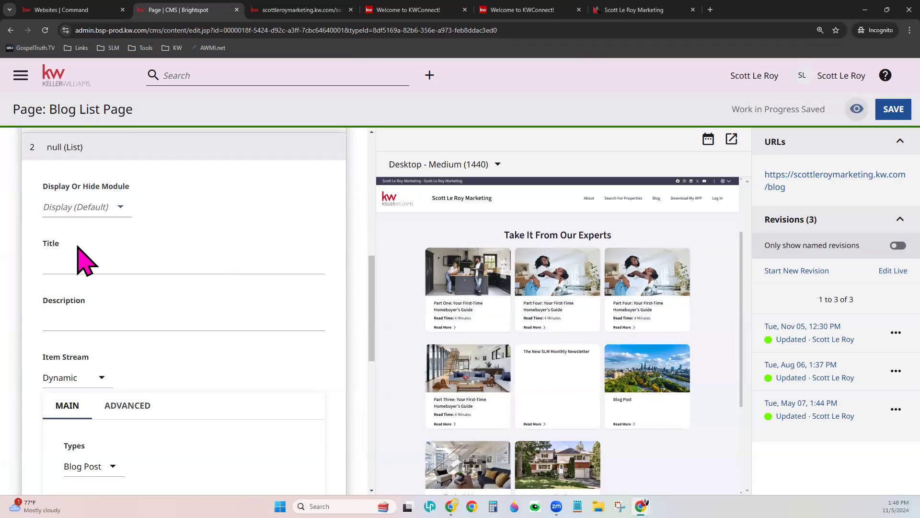
left_click(56, 261)
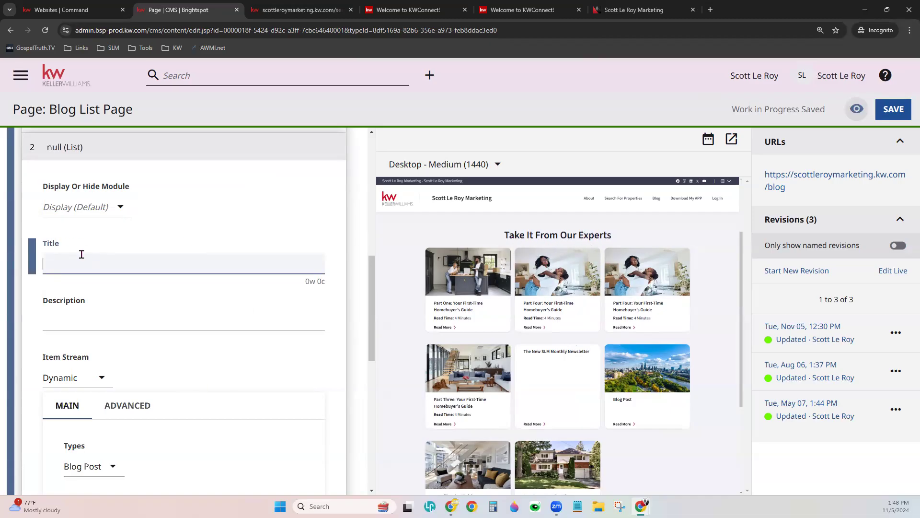
left_click(89, 317)
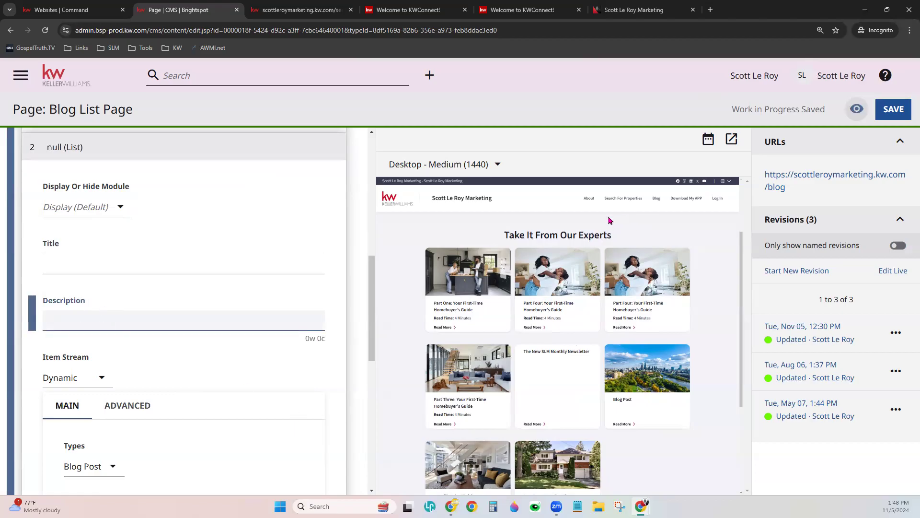
left_click(191, 267)
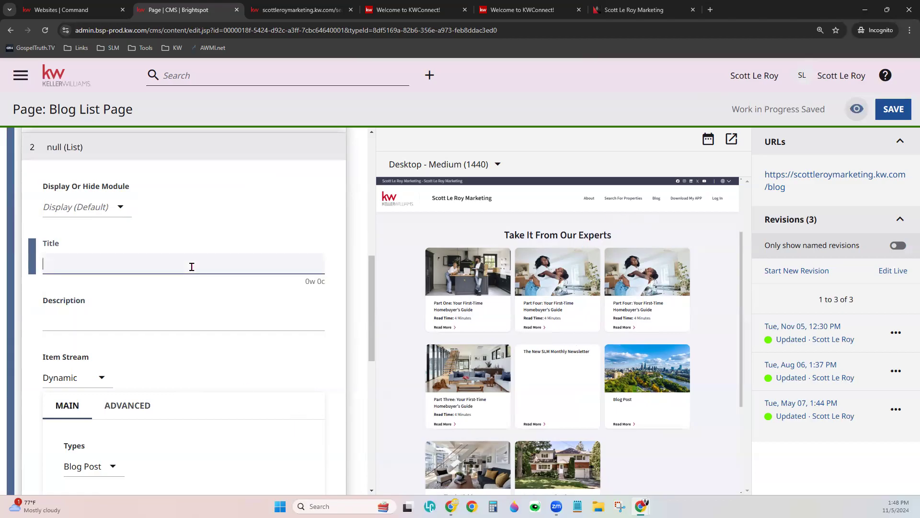
left_click(218, 311)
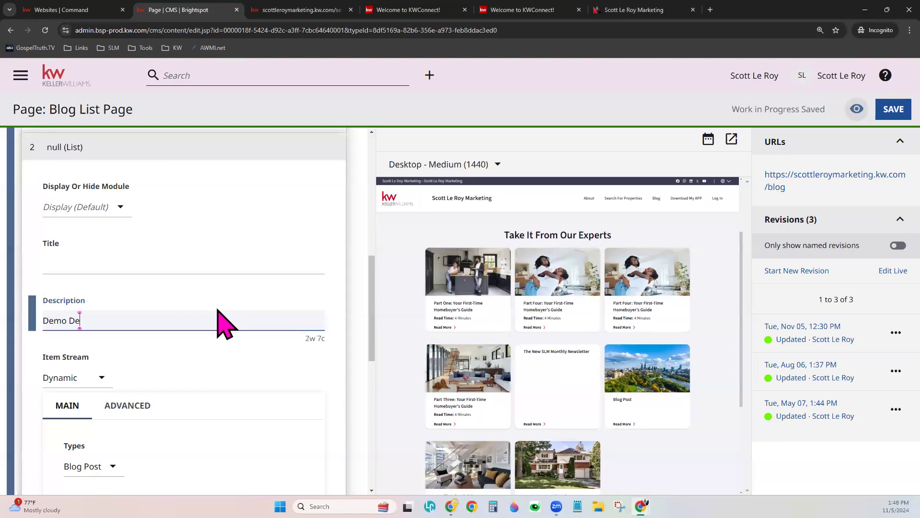
left_click(235, 267)
left_click(258, 217)
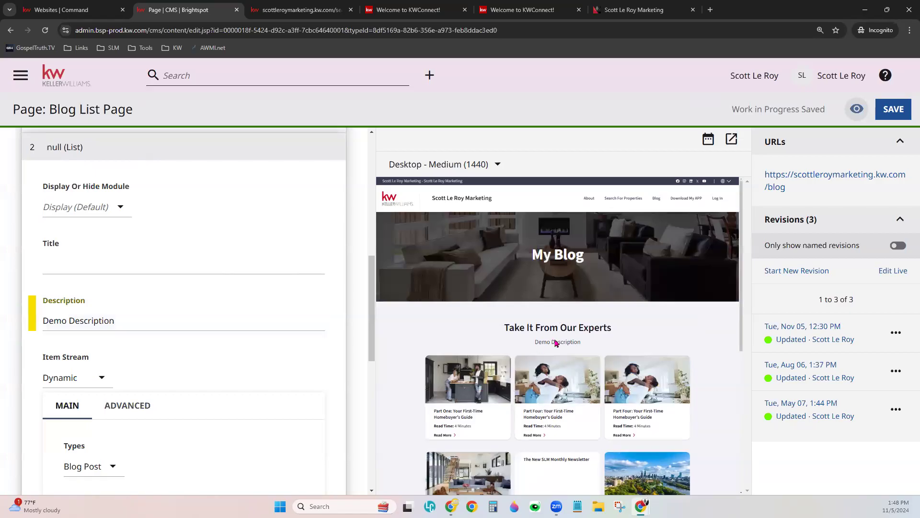
scroll(556, 342, "down", 3)
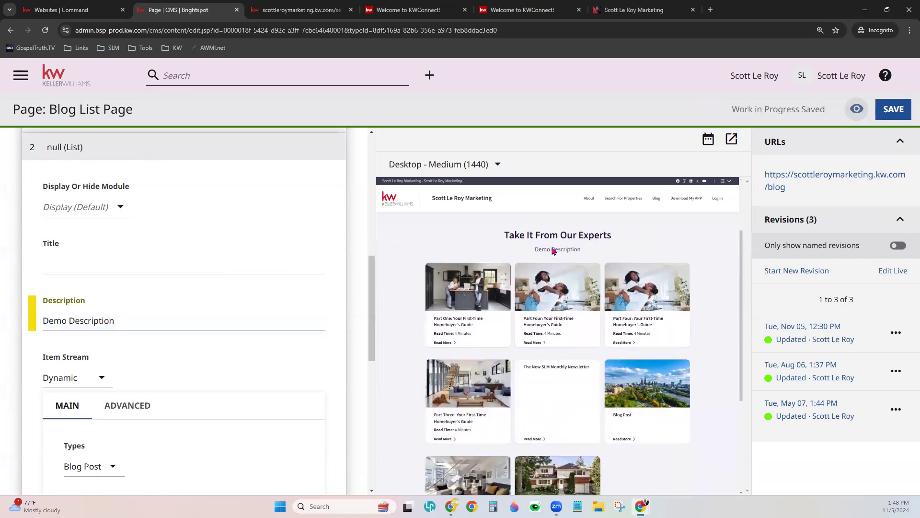
scroll(194, 336, "down", 4)
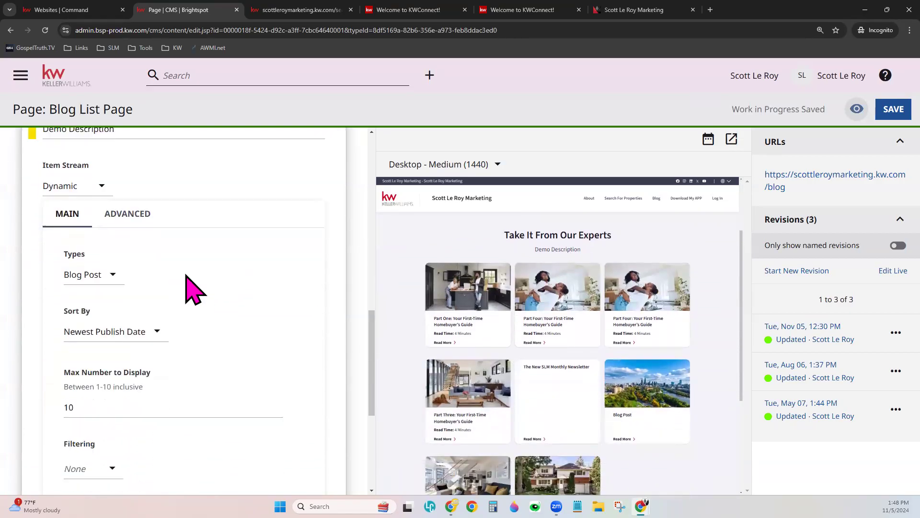
left_click(58, 186)
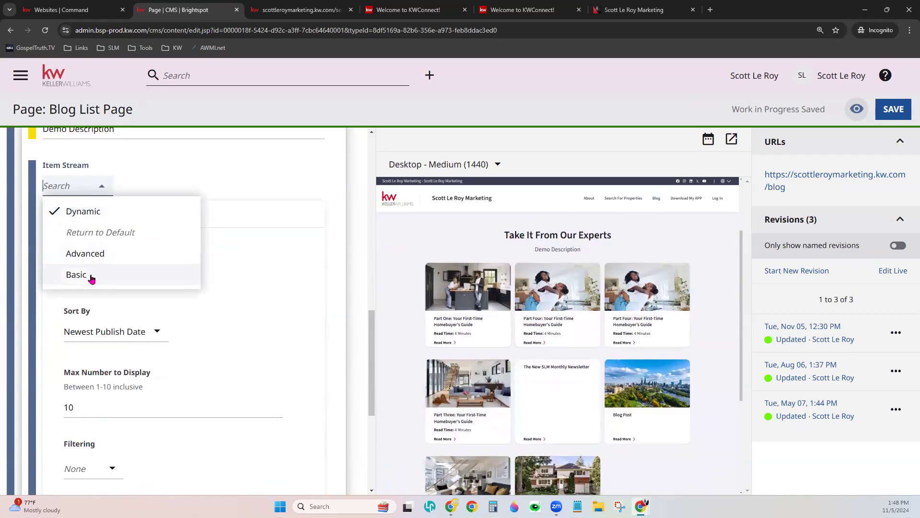
left_click(244, 164)
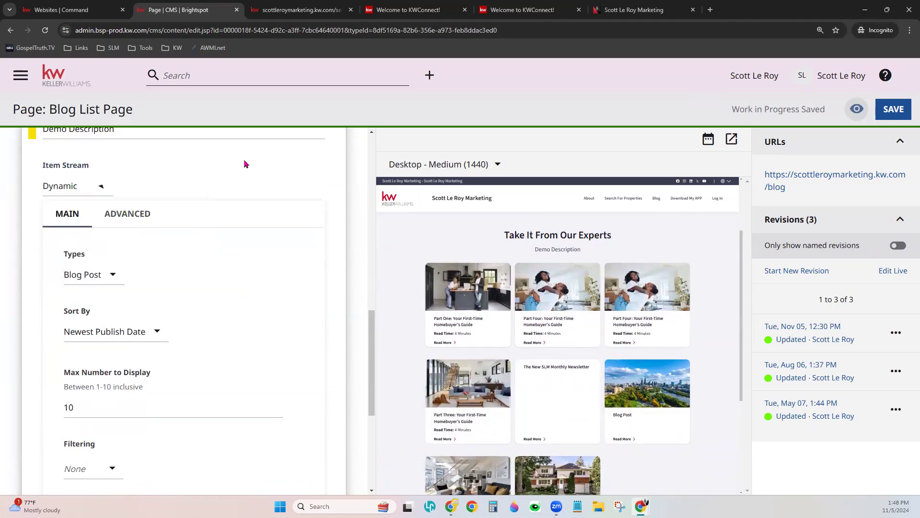
scroll(236, 292, "down", 2)
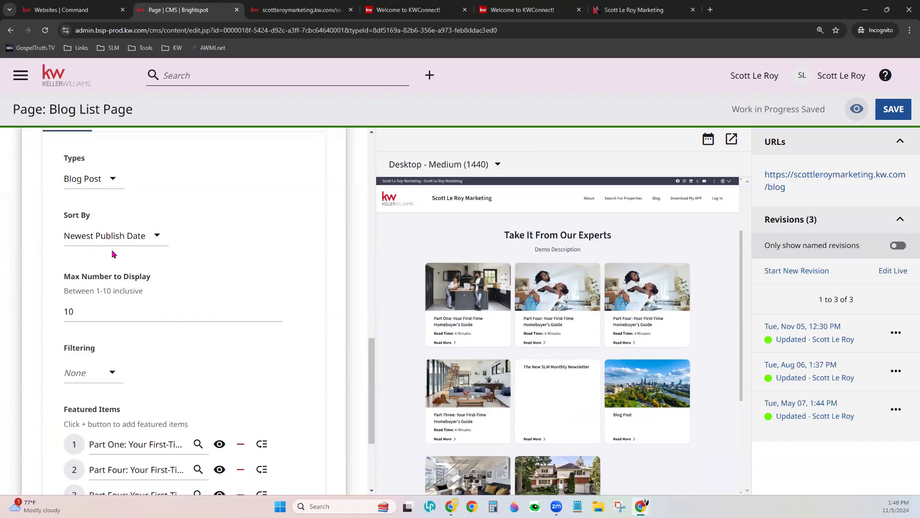
left_click(114, 235)
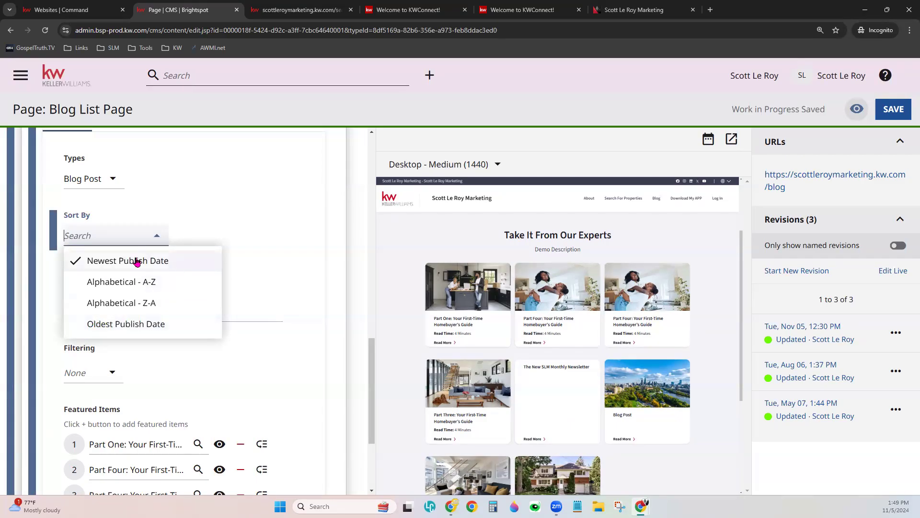
left_click(228, 235)
scroll(245, 278, "down", 2)
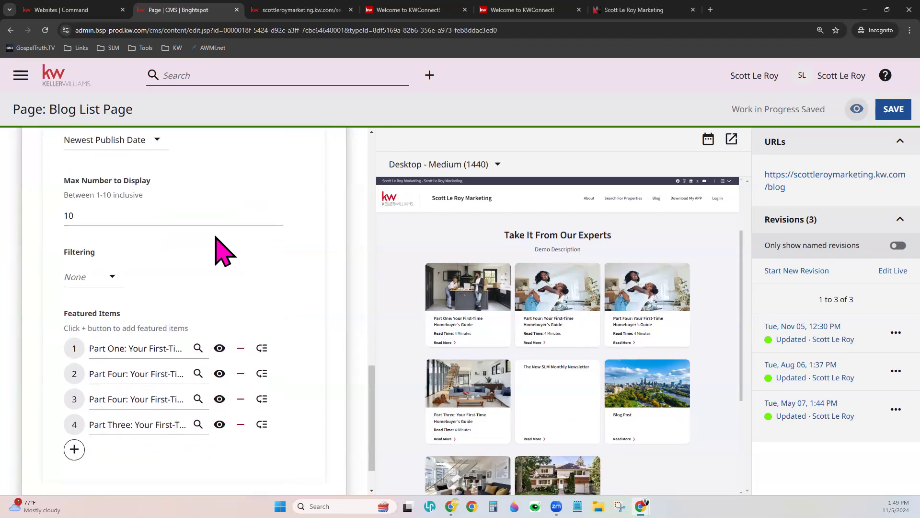
left_click(154, 216)
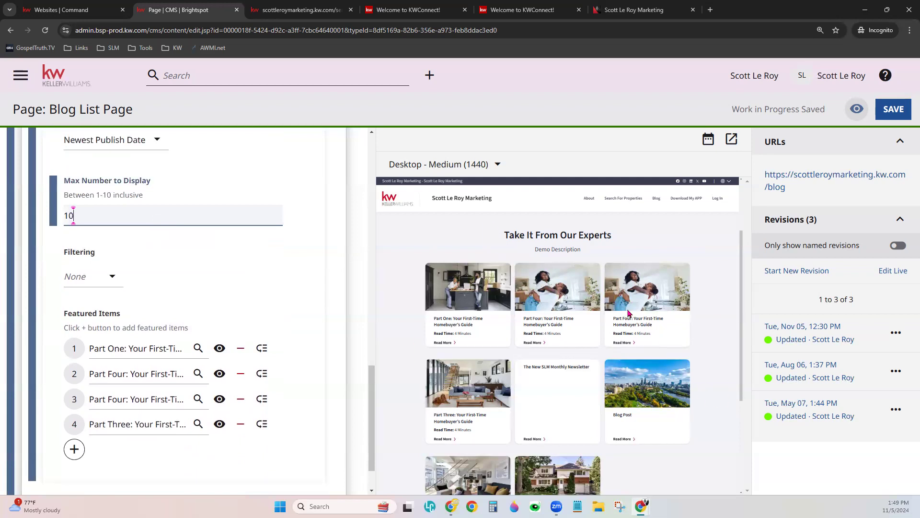
left_click(103, 282)
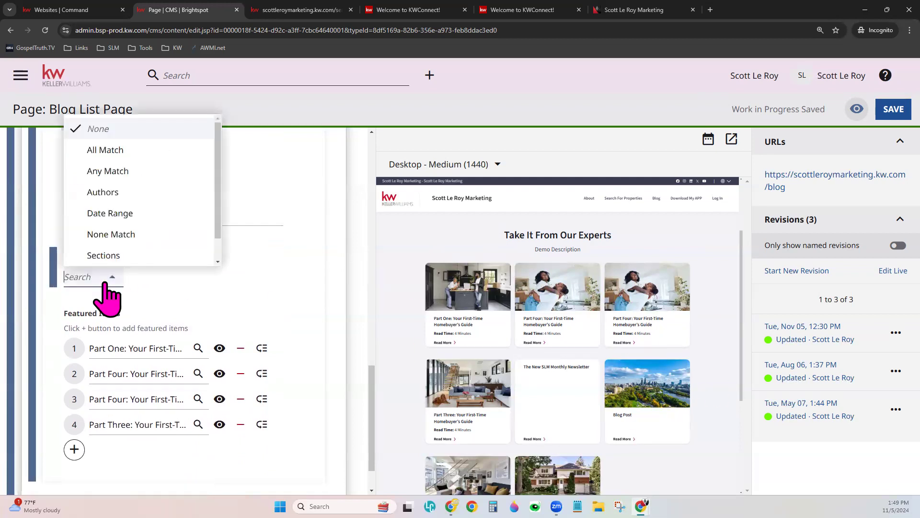
left_click(163, 283)
scroll(173, 280, "down", 1)
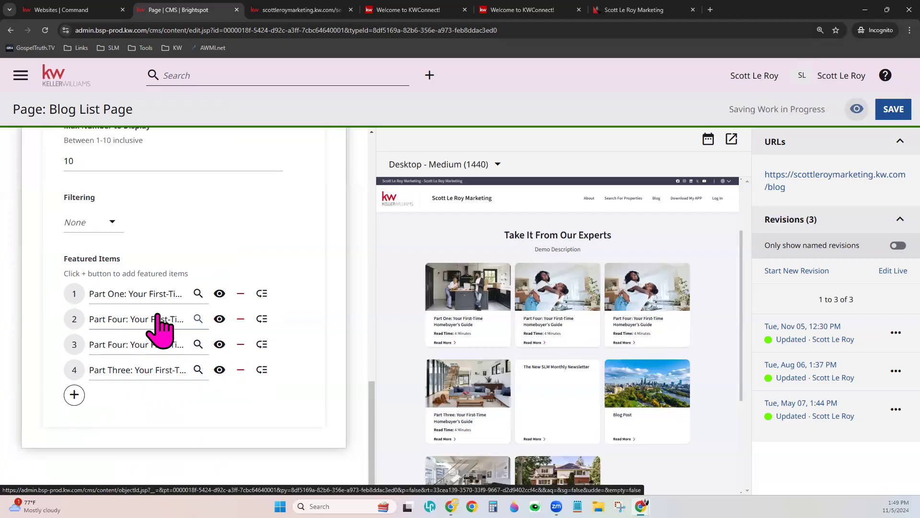
- Pick 'Part Two: Your First-Time Homebuyer's Guide' from the list view for featured item 2
left_click(149, 320)
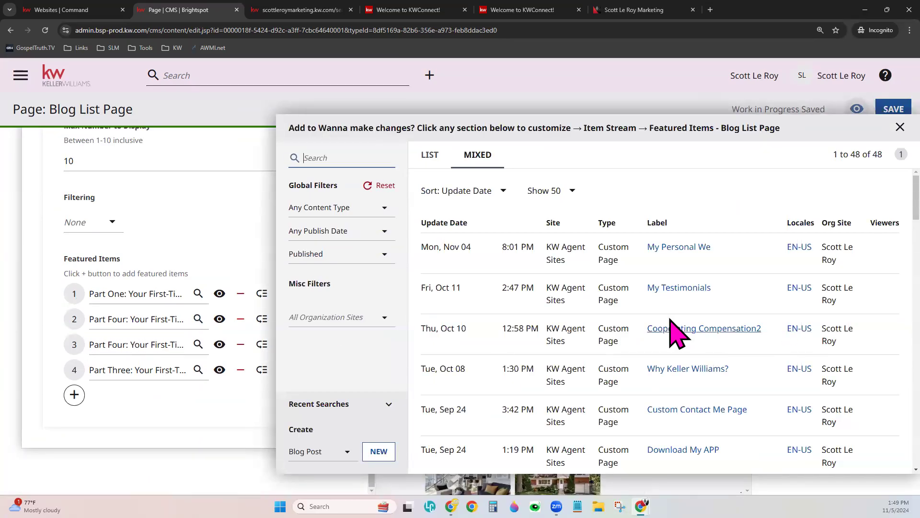
left_click(428, 157)
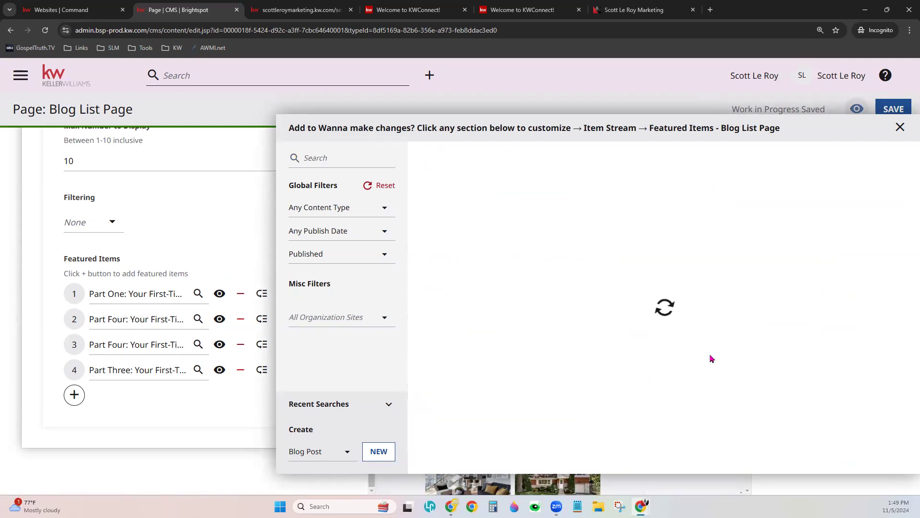
scroll(711, 359, "down", 4)
scroll(711, 359, "down", 13)
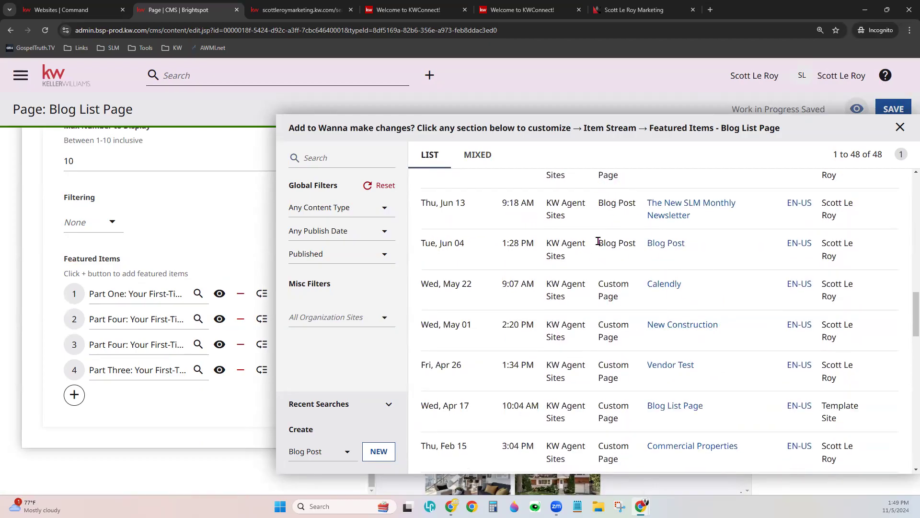
scroll(721, 369, "up", 3)
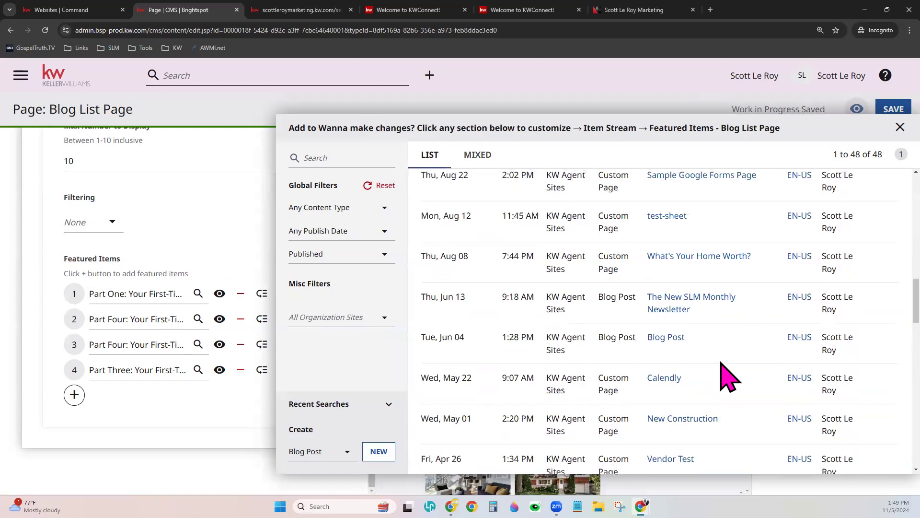
scroll(727, 379, "down", 4)
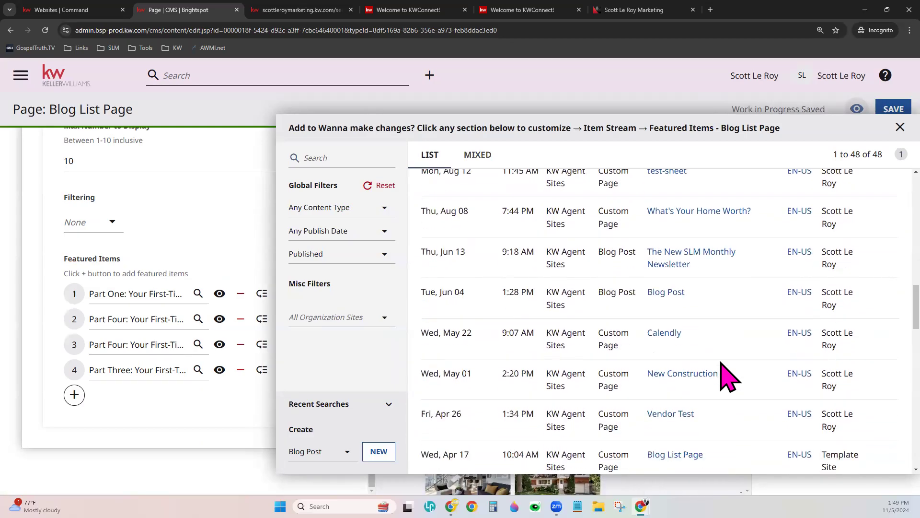
scroll(727, 378, "down", 18)
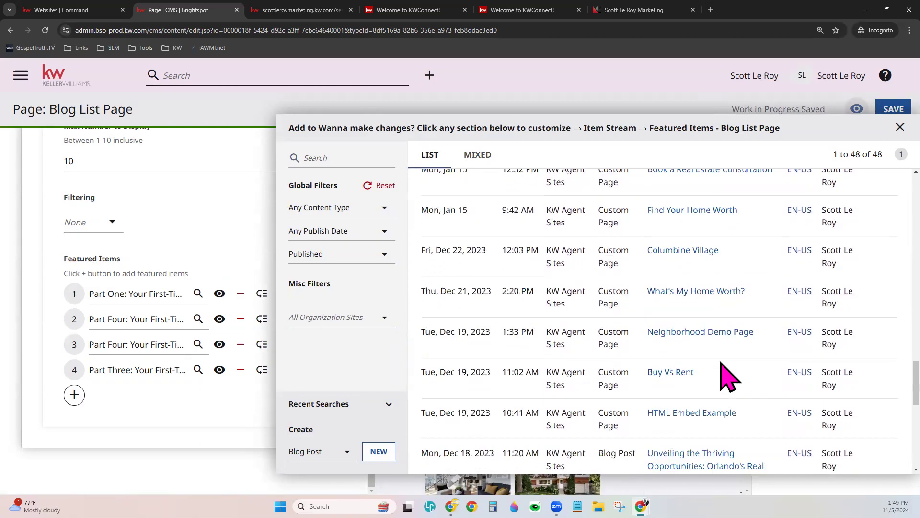
scroll(721, 369, "down", 1)
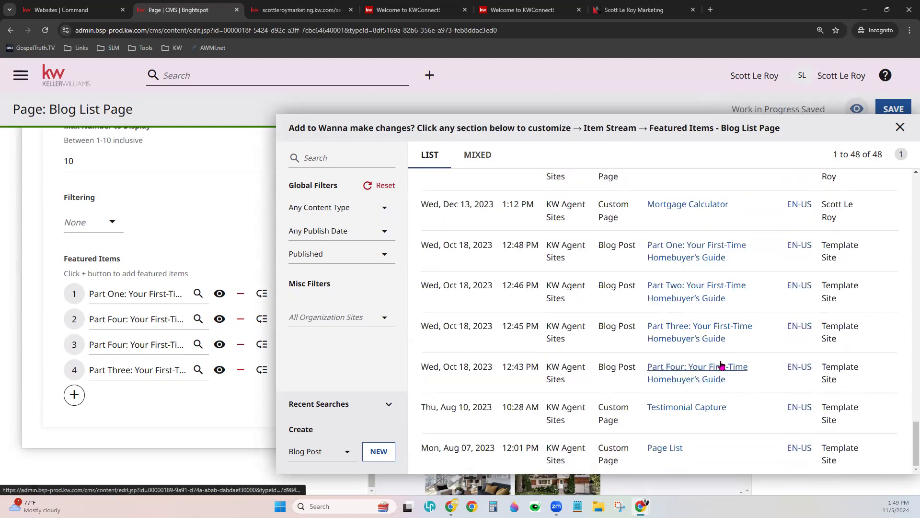
left_click(703, 287)
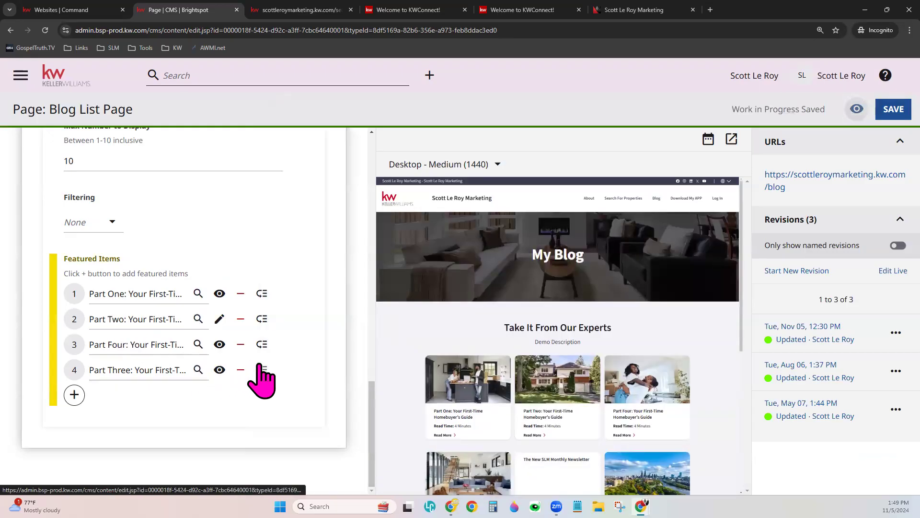
- Drag Part Three above Part Four in the featured items order
left_click_drag(262, 370, 273, 340)
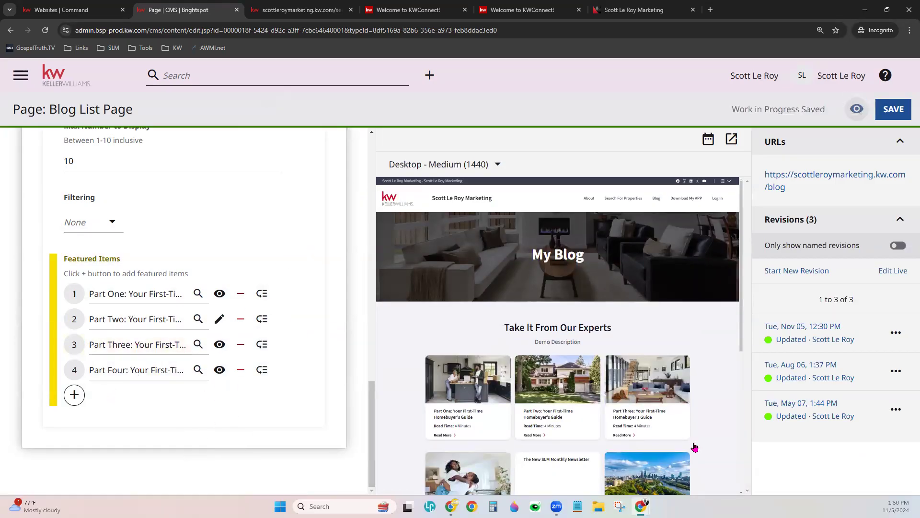
scroll(487, 378, "down", 1)
scroll(532, 320, "down", 1)
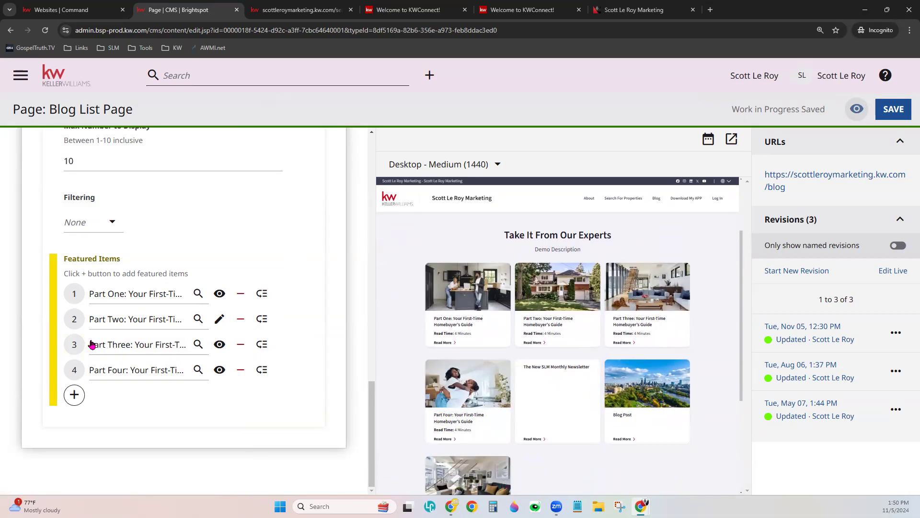
scroll(123, 230, "up", 4)
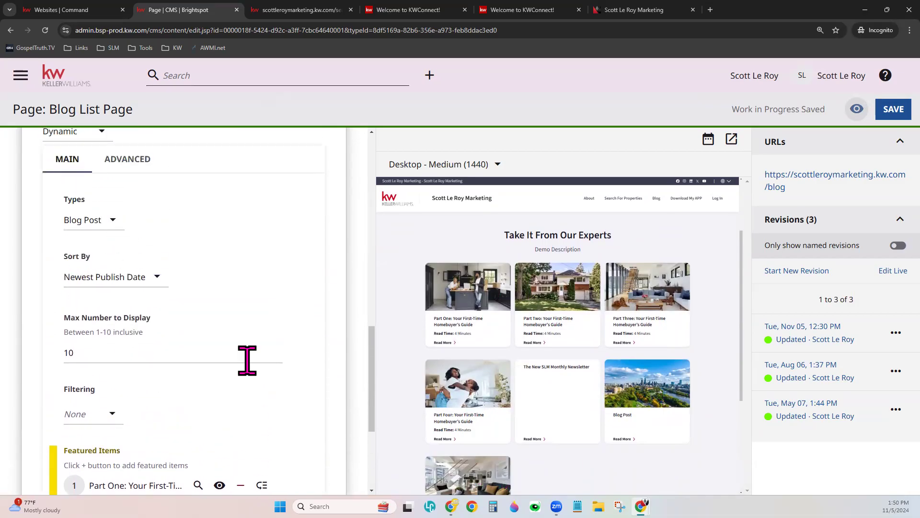
- Mark Part Four for removal and add an empty fifth featured slot
scroll(277, 394, "down", 4)
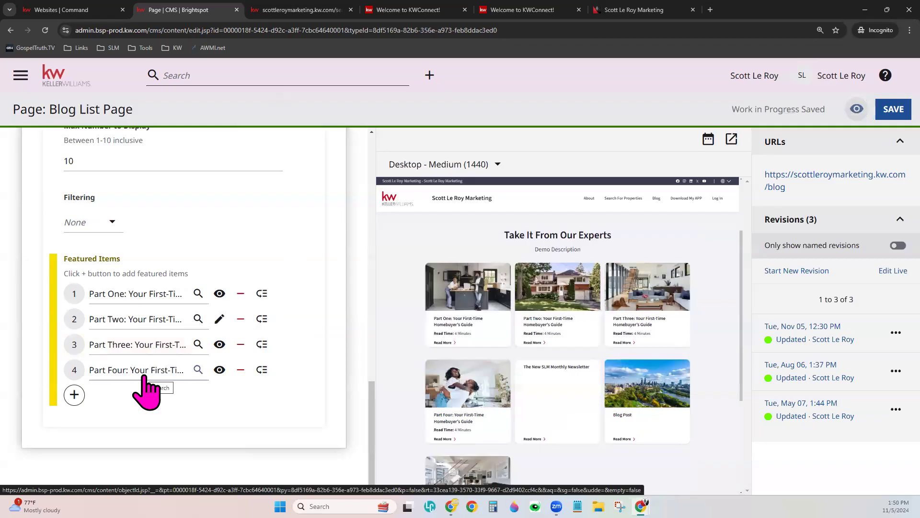
left_click(240, 370)
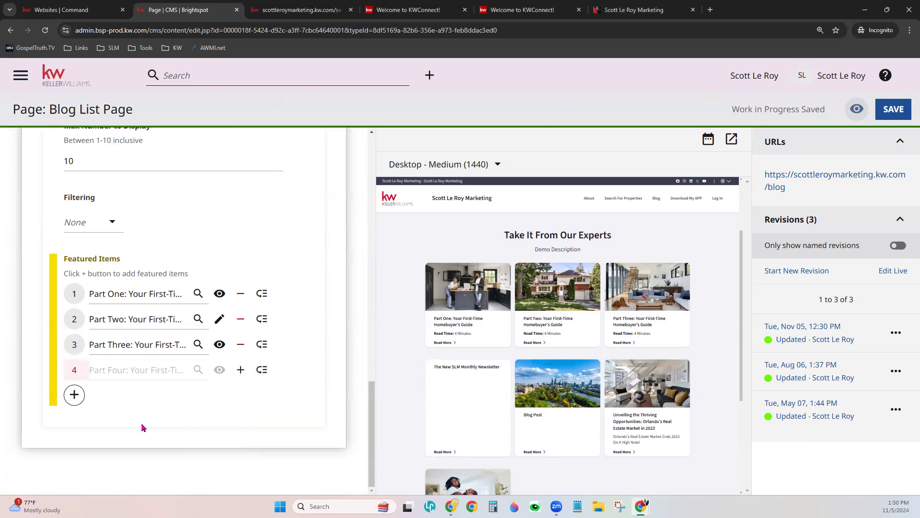
left_click(75, 394)
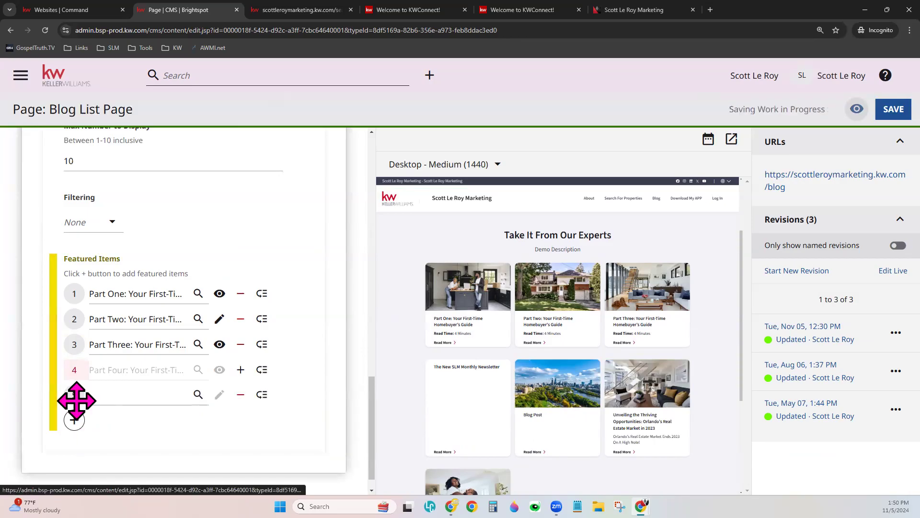
- Create a new Blog Post from the content picker on empty featured row 5
left_click(140, 399)
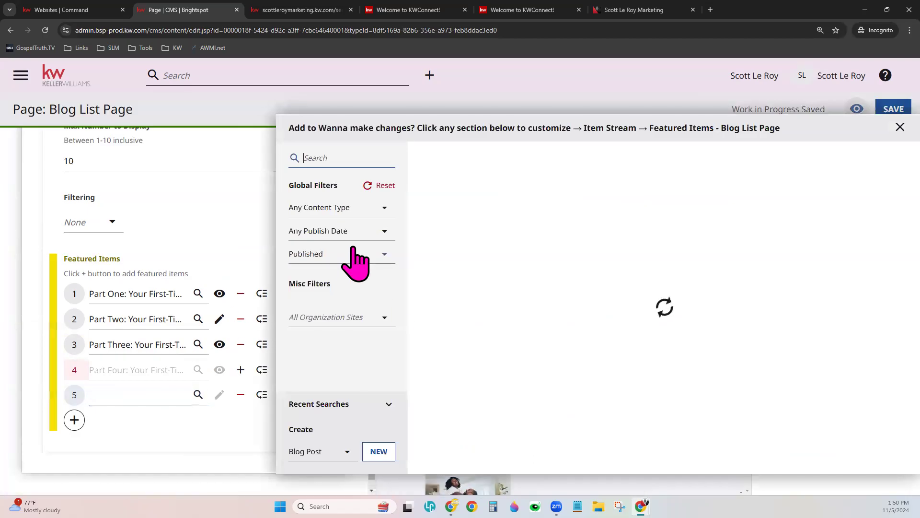
left_click(380, 456)
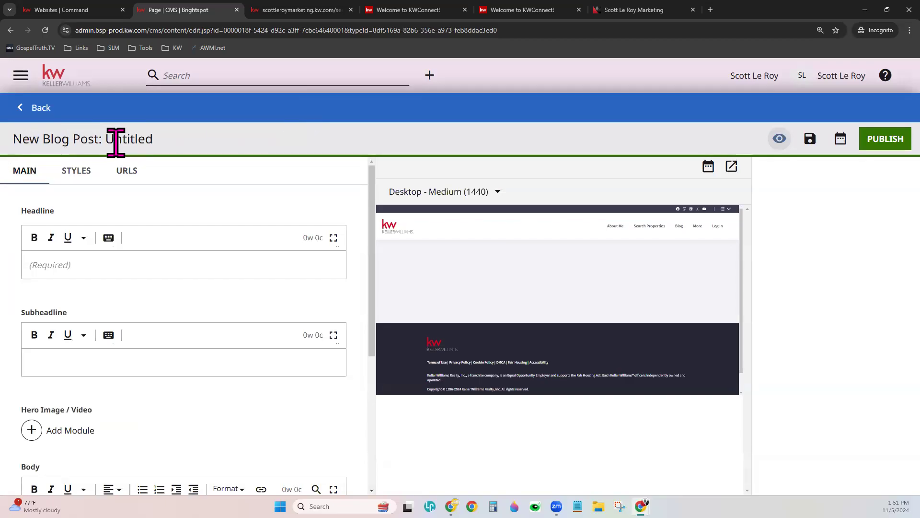
- Enter 'Best Blog Post Ever' as the post's headline
left_click(87, 265)
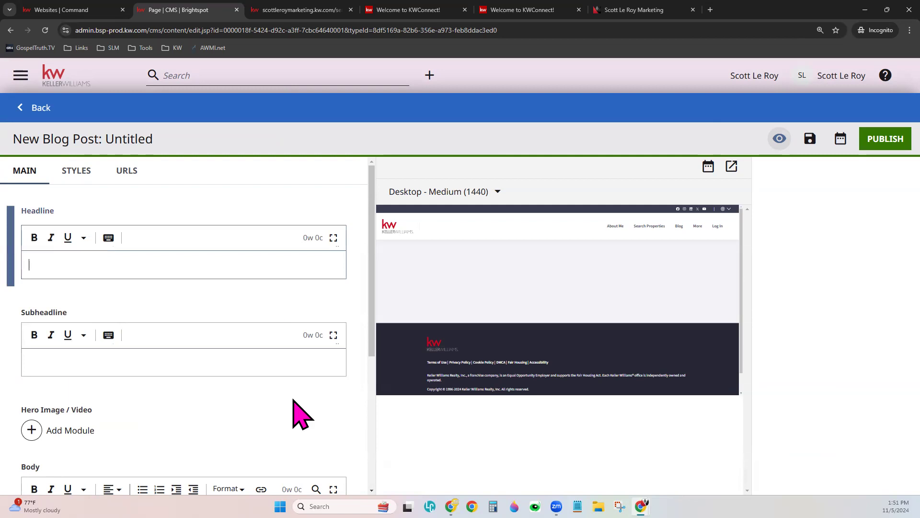
type("Best Blog")
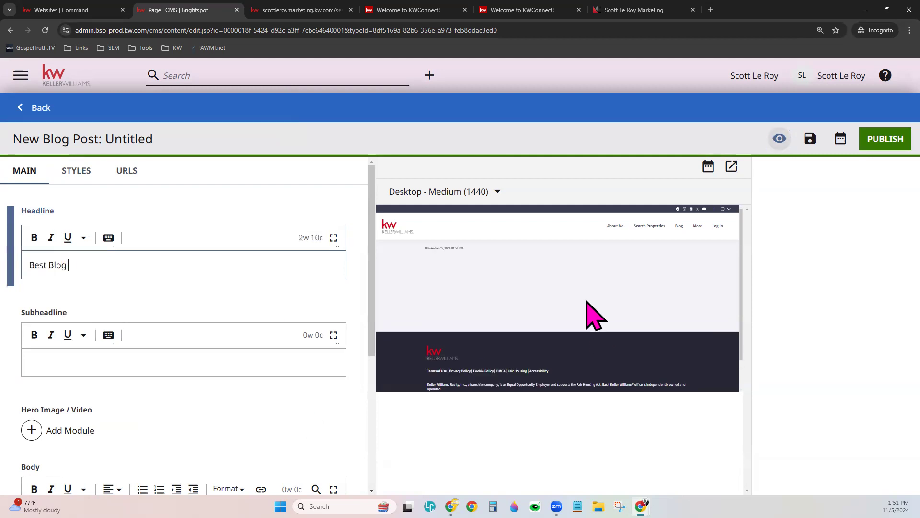
type(" Post Evet")
key("BackSpace")
type("r")
- Enter 'We're Experts!' as the post's subheadline
left_click(241, 362)
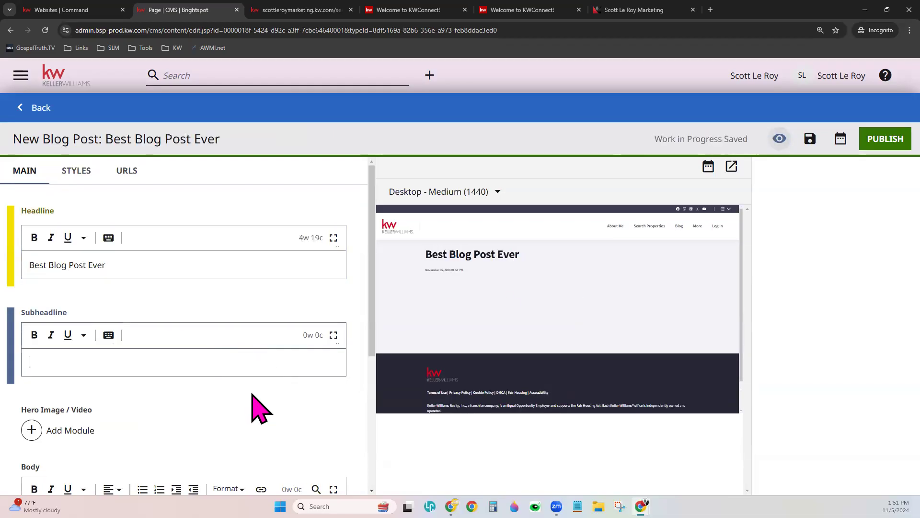
type("We're a")
key("BackSpace")
type("e E")
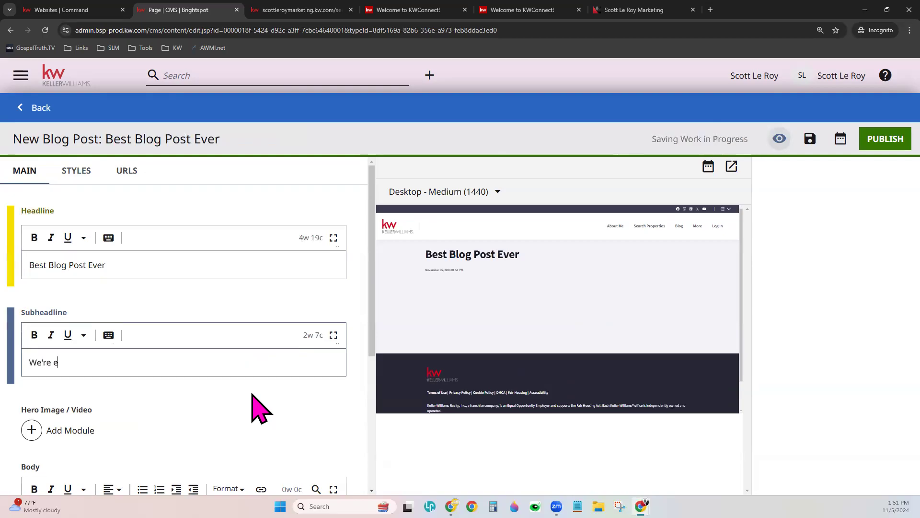
type("xperts!")
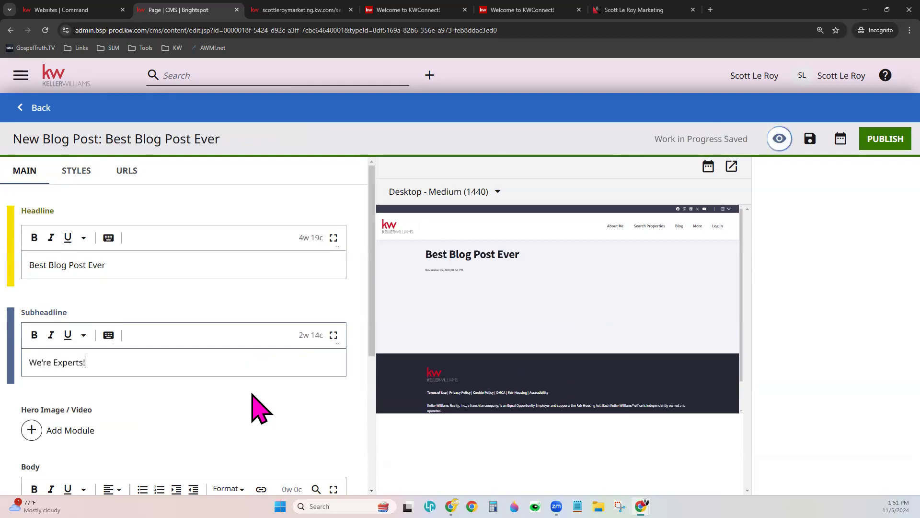
scroll(257, 404, "down", 3)
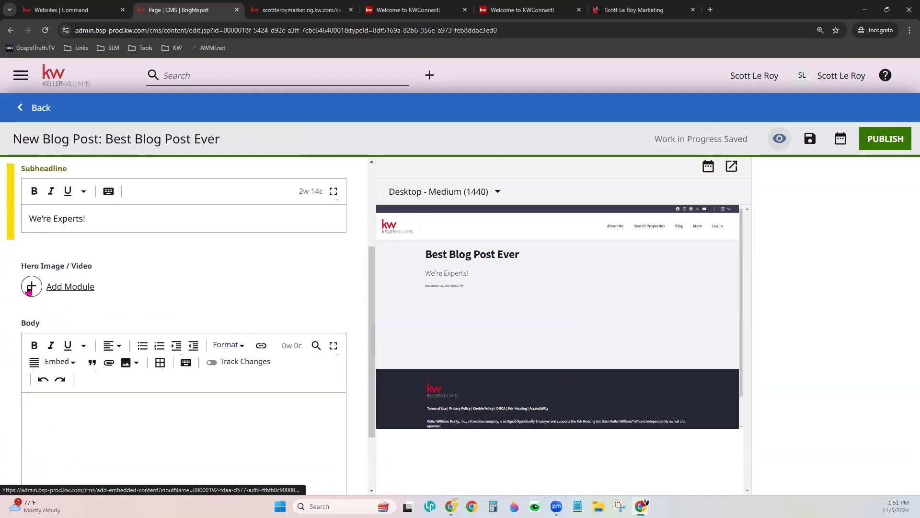
- Write 'Custom Blog Entry!' in the Body and publish the post
scroll(187, 418, "down", 2)
left_click(140, 315)
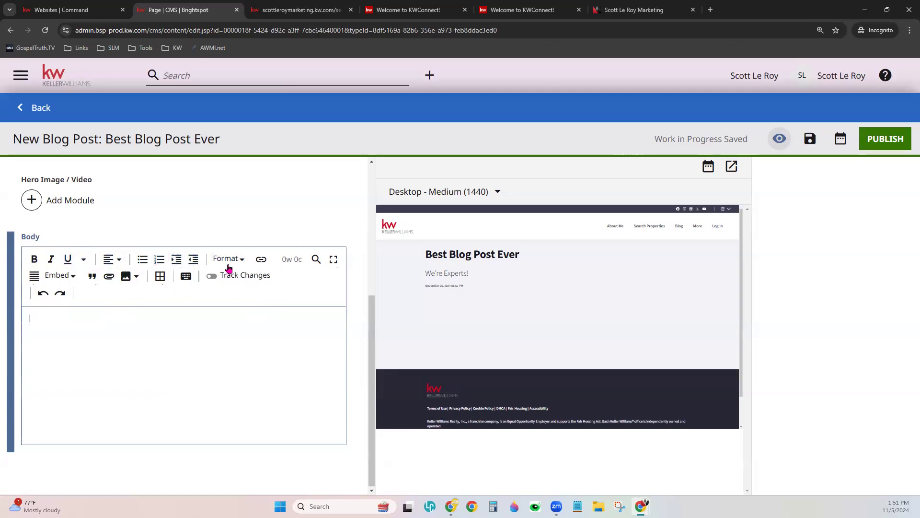
left_click(137, 278)
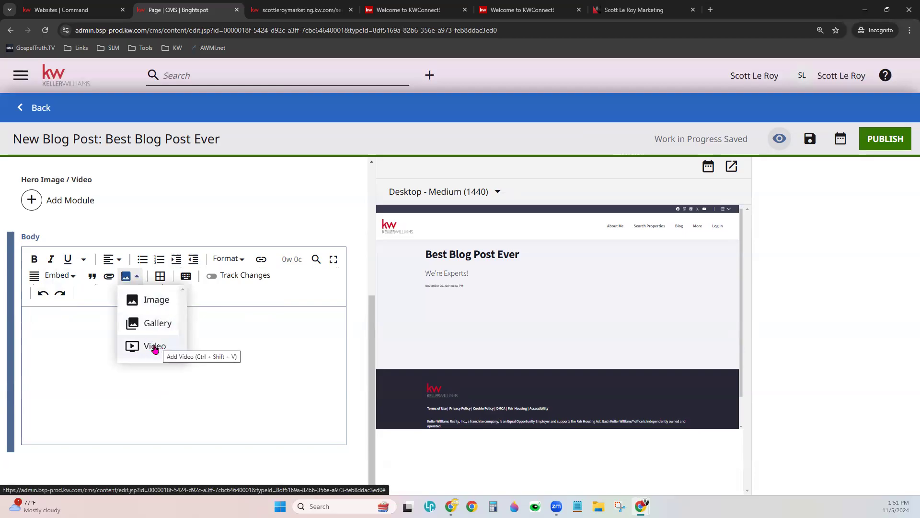
left_click(70, 345)
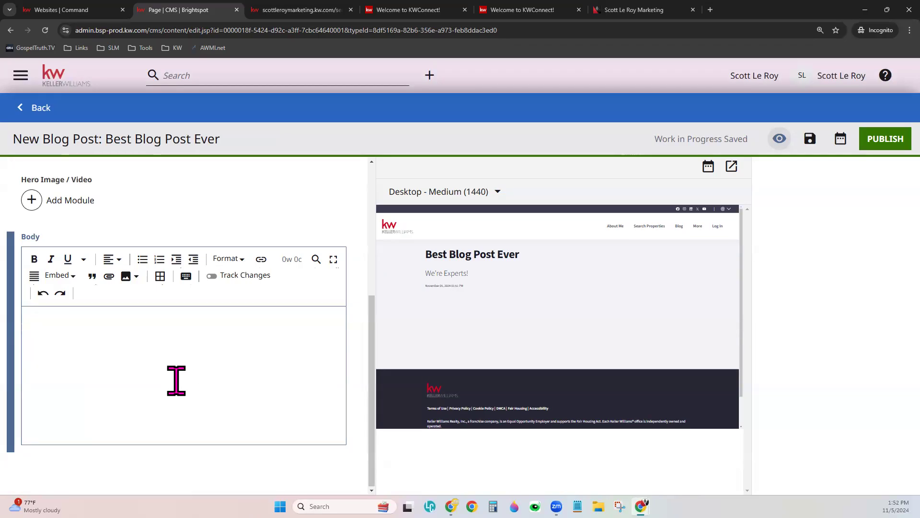
type("Custom Blog ")
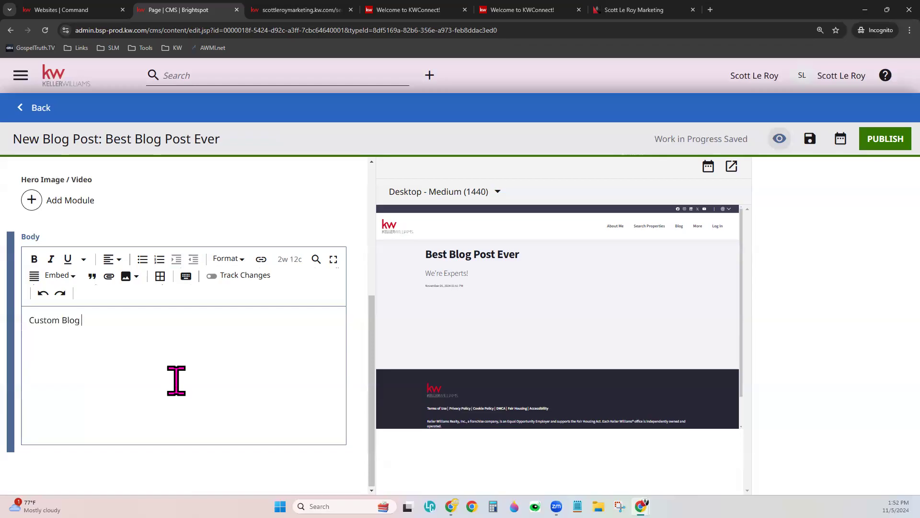
type("Entry!")
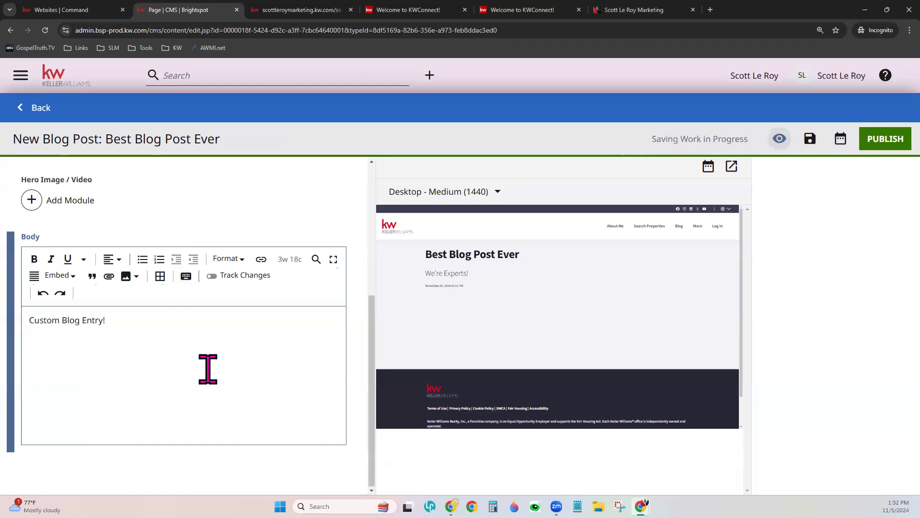
left_click(881, 139)
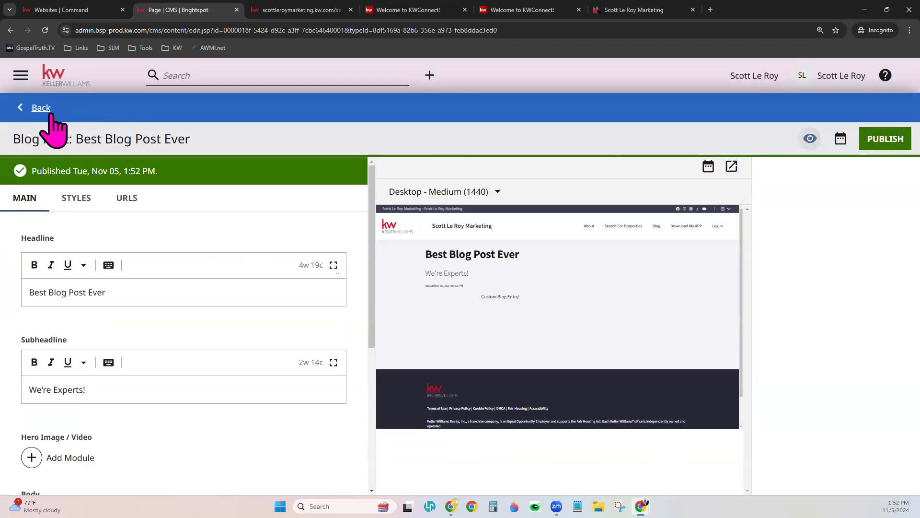
- Put Best Blog Post Ever in featured slot 5 and save the Blog List Page
left_click(38, 106)
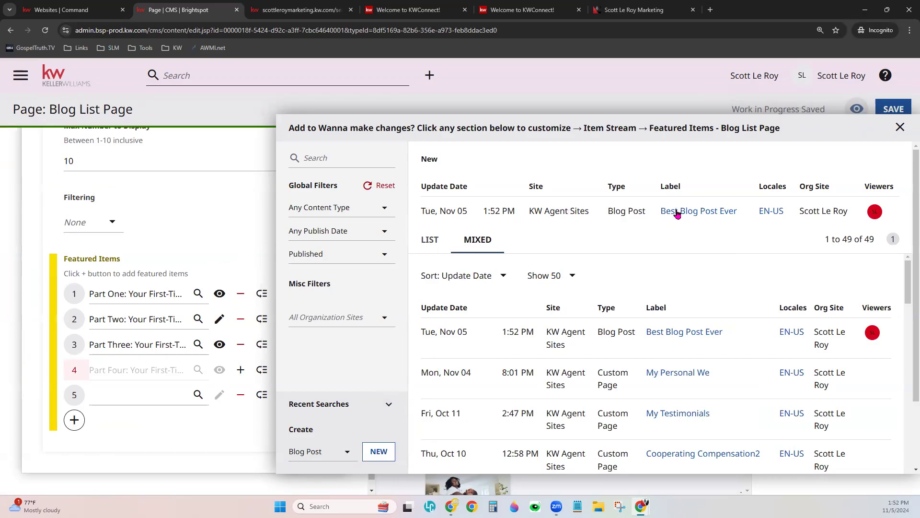
left_click(677, 214)
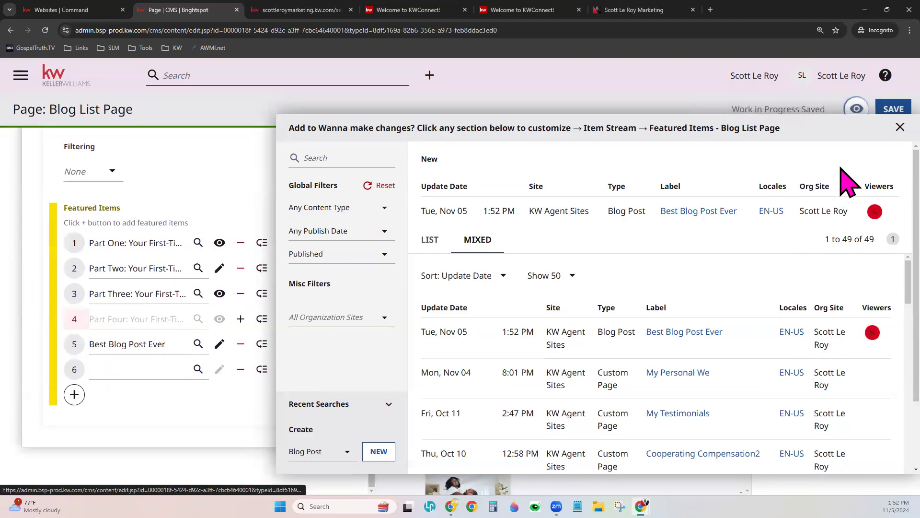
left_click(900, 127)
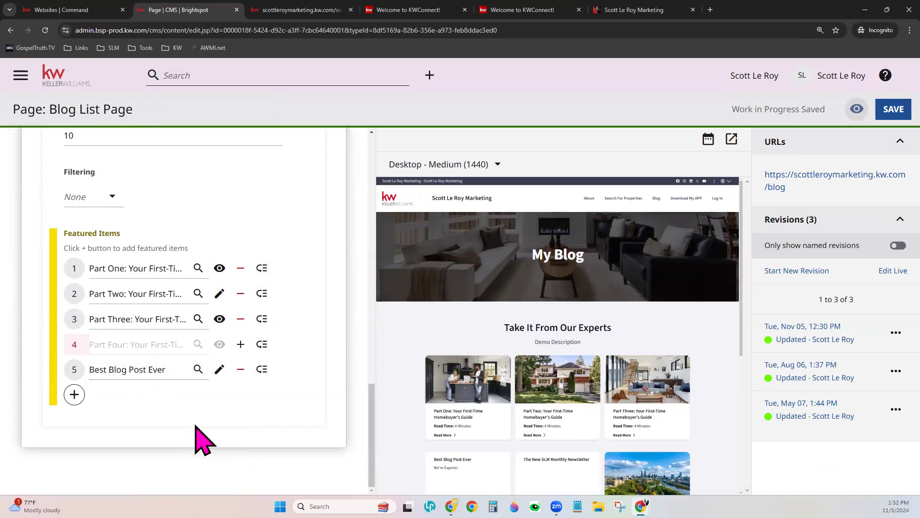
scroll(632, 412, "down", 2)
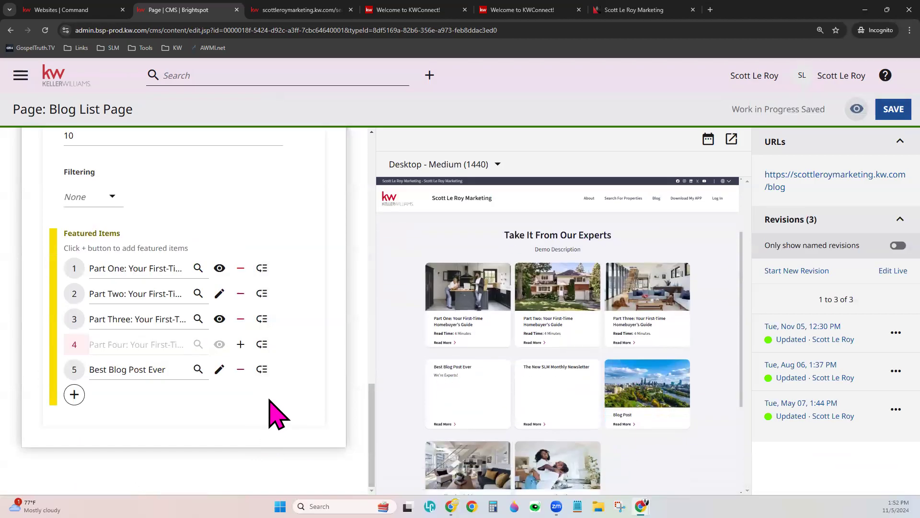
left_click(894, 113)
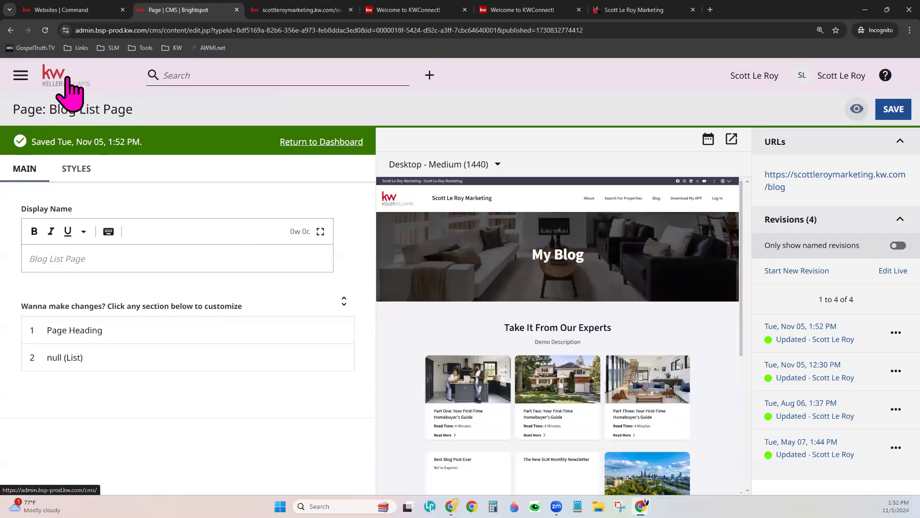
- Return to the Dashboard and open 'Page: About the Agent' under Default Pages
left_click(66, 78)
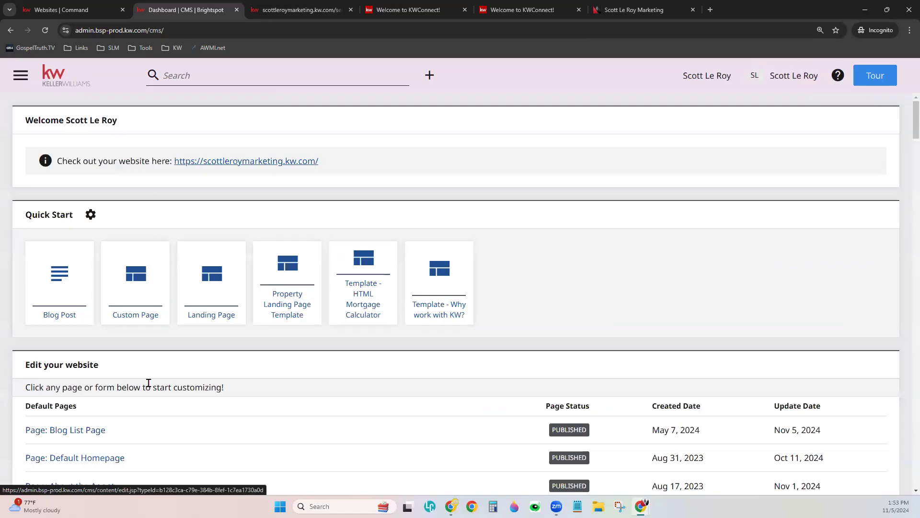
scroll(134, 443, "down", 2)
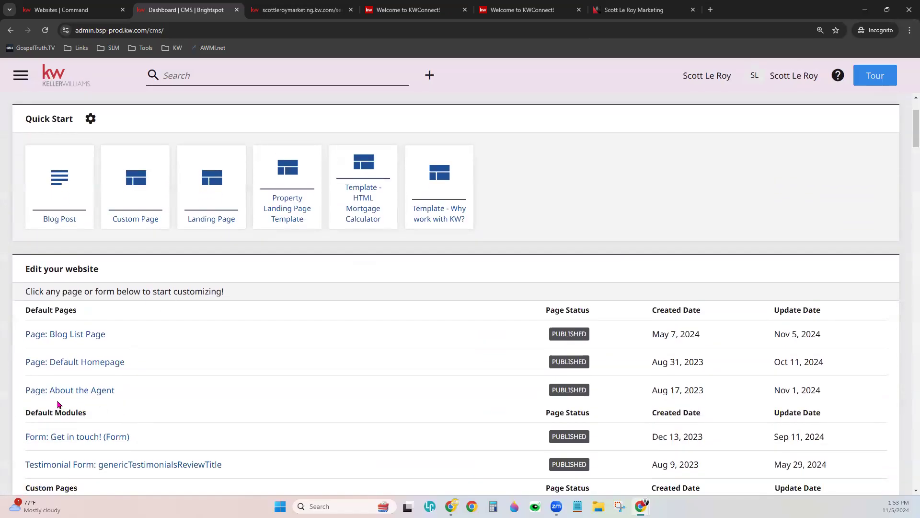
left_click(88, 390)
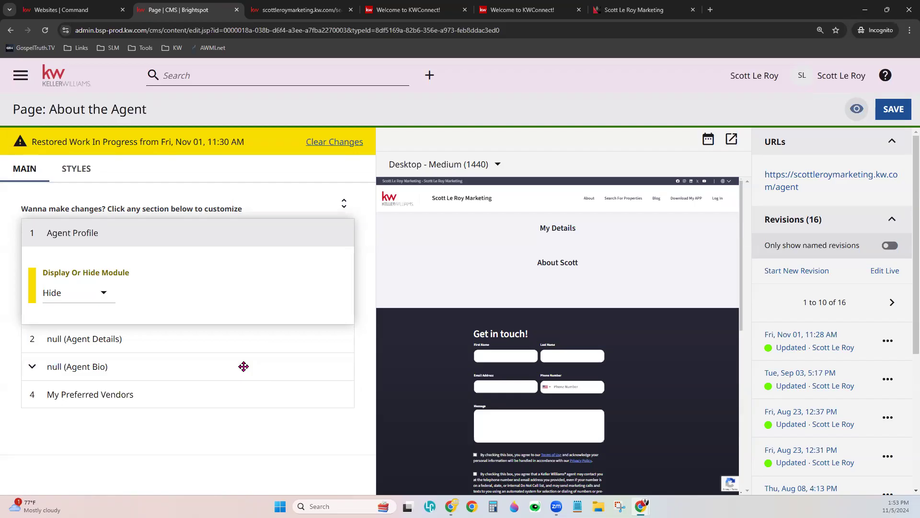
- Switch the Agent Profile module's Display Or Hide Module setting from Hide to Display
left_click(53, 293)
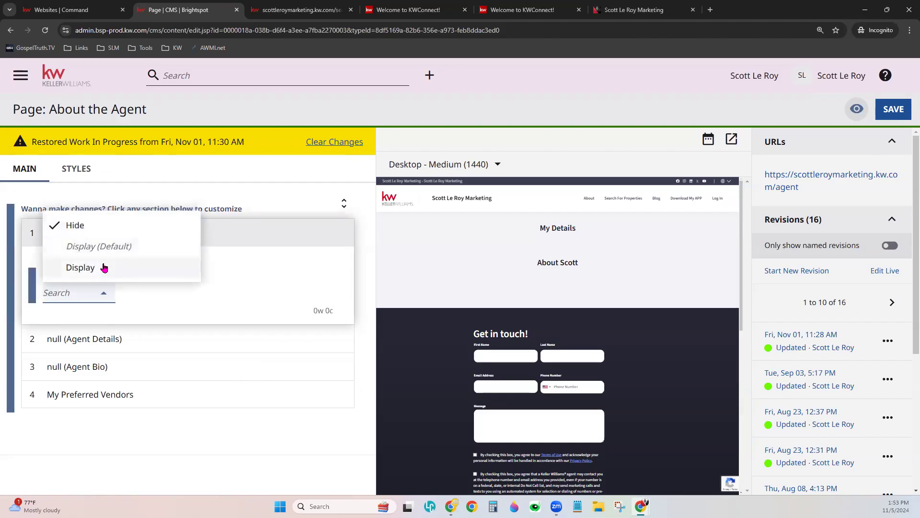
left_click(104, 268)
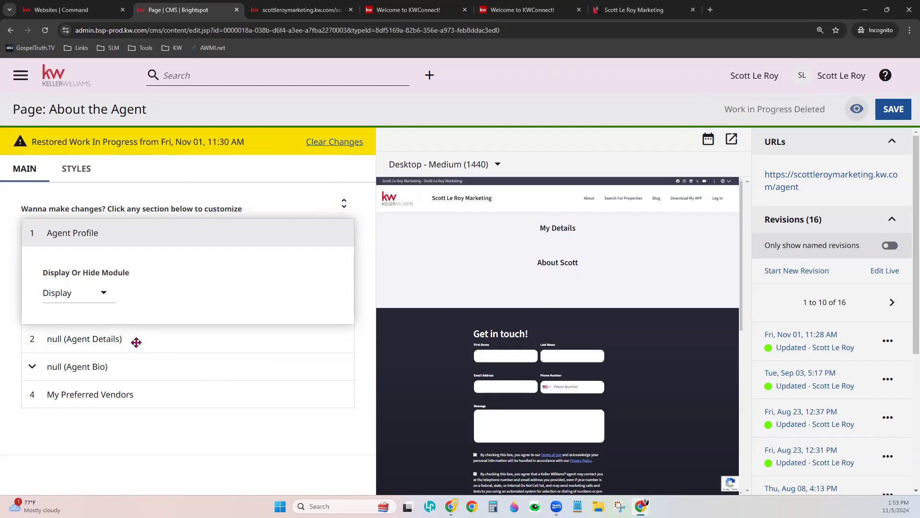
left_click(106, 337)
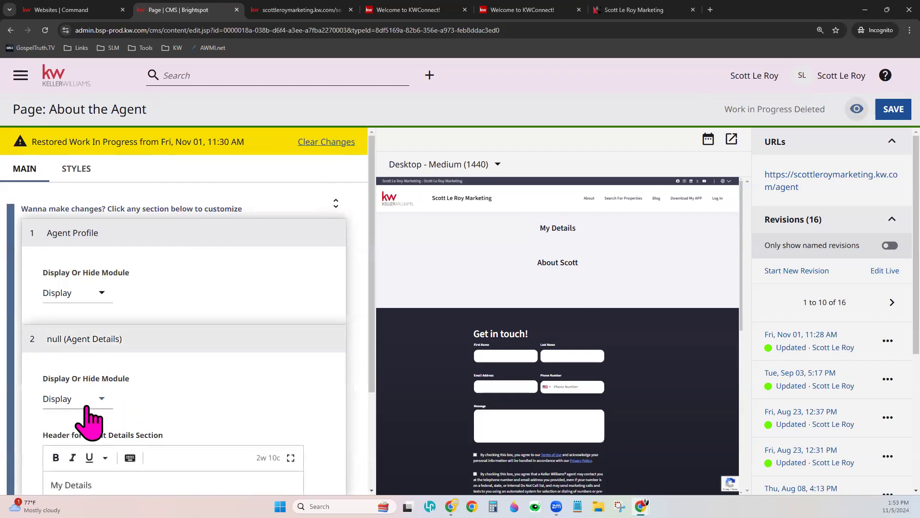
left_click(206, 338)
left_click(209, 228)
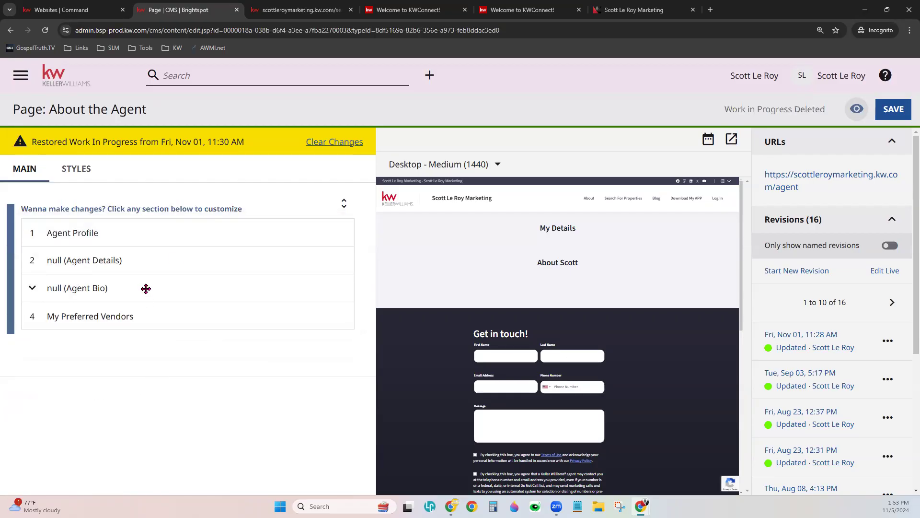
left_click(145, 232)
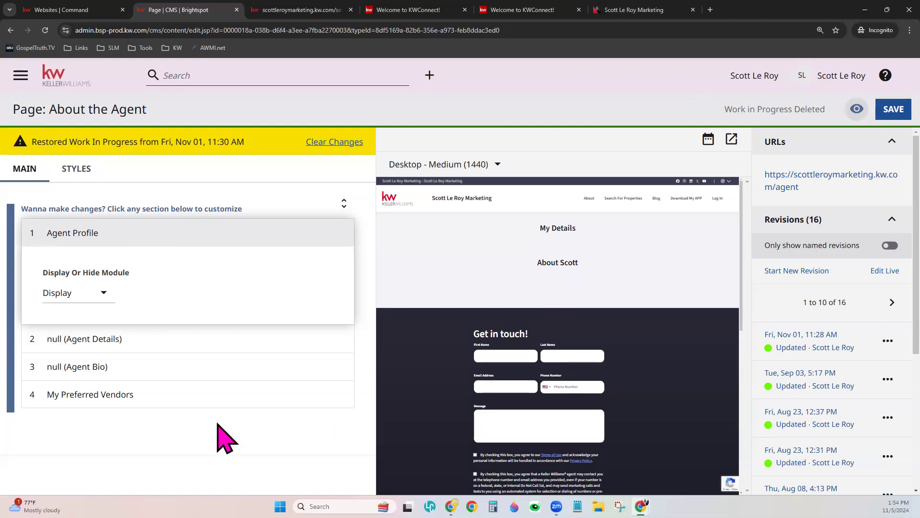
- Expand Agent Details and Agent Bio to confirm both are set to Display
left_click(139, 339)
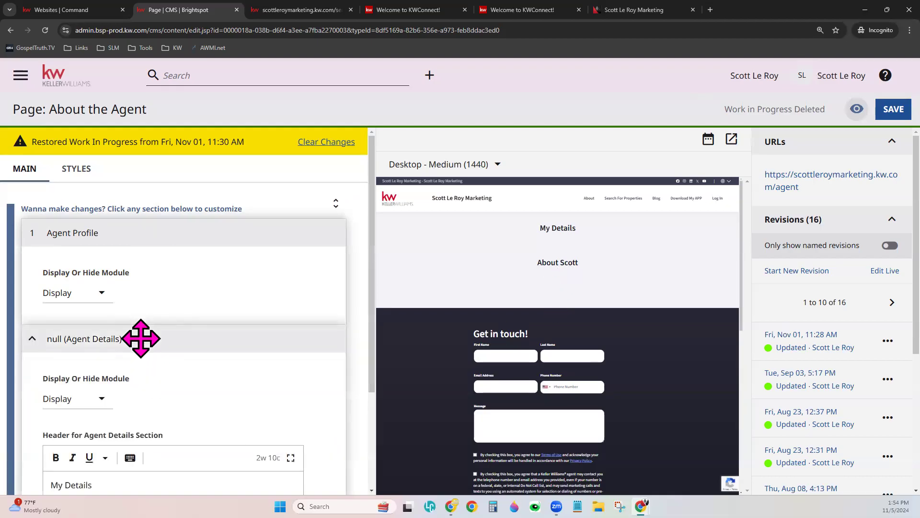
scroll(141, 338, "down", 3)
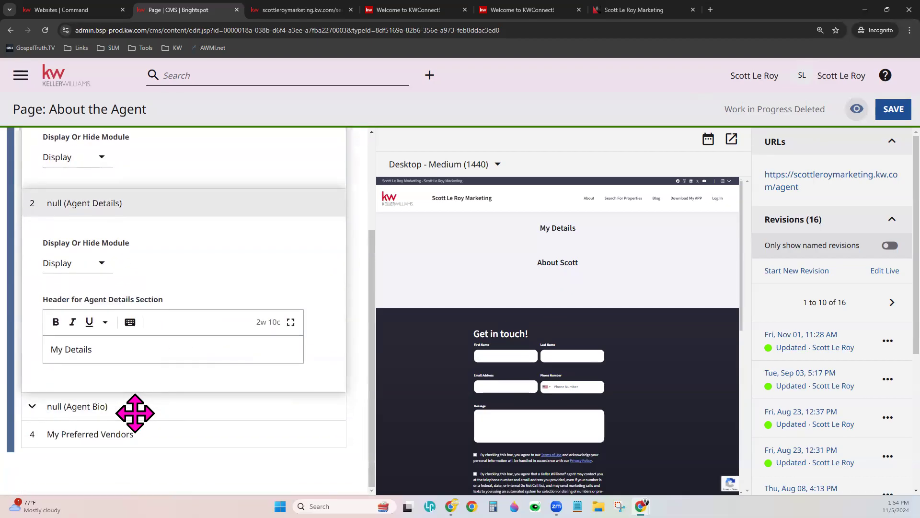
left_click(134, 411)
scroll(181, 405, "down", 3)
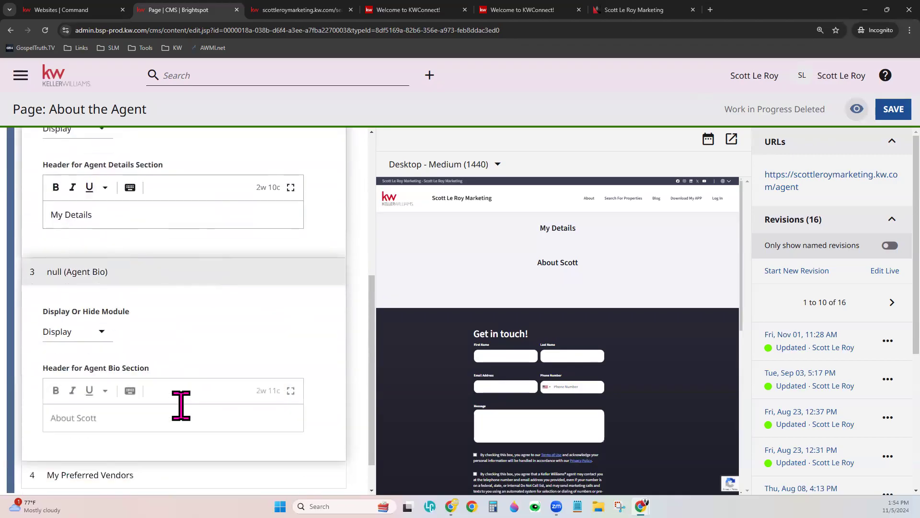
scroll(180, 405, "down", 1)
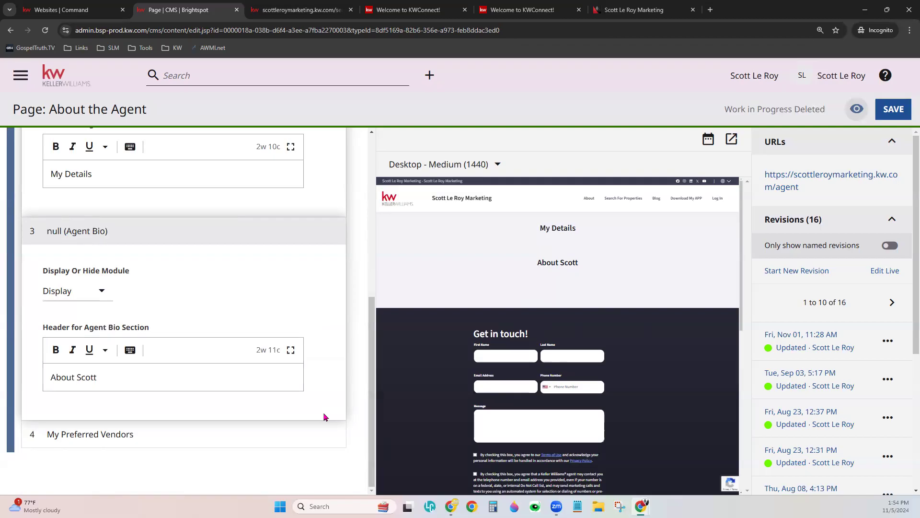
scroll(180, 340, "up", 3)
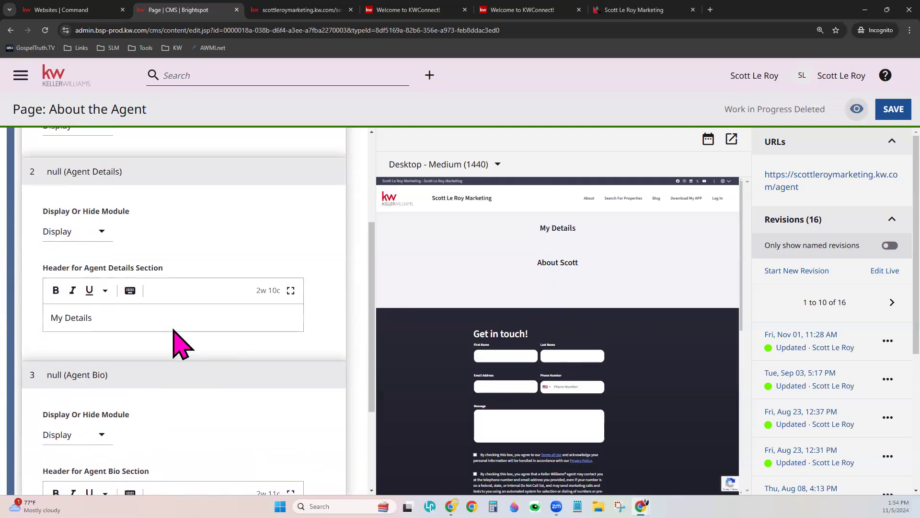
scroll(180, 341, "up", 3)
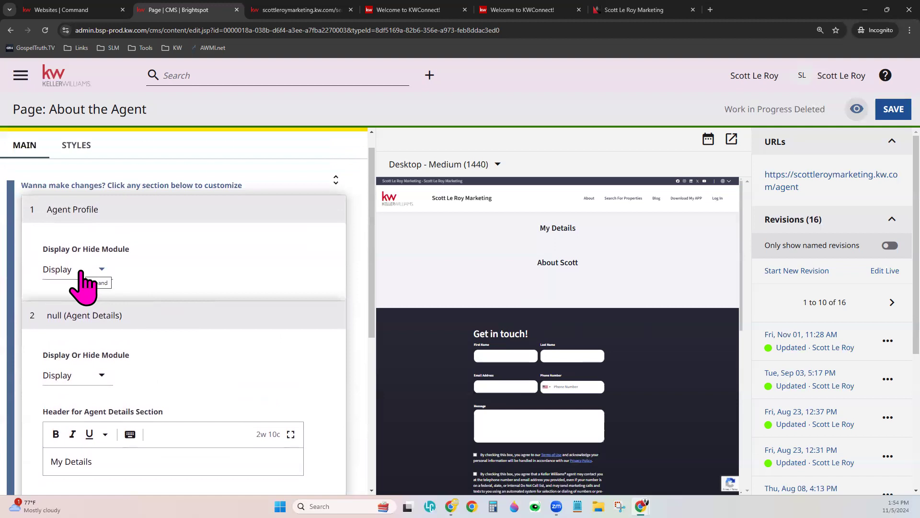
scroll(222, 390, "down", 2)
left_click(121, 373)
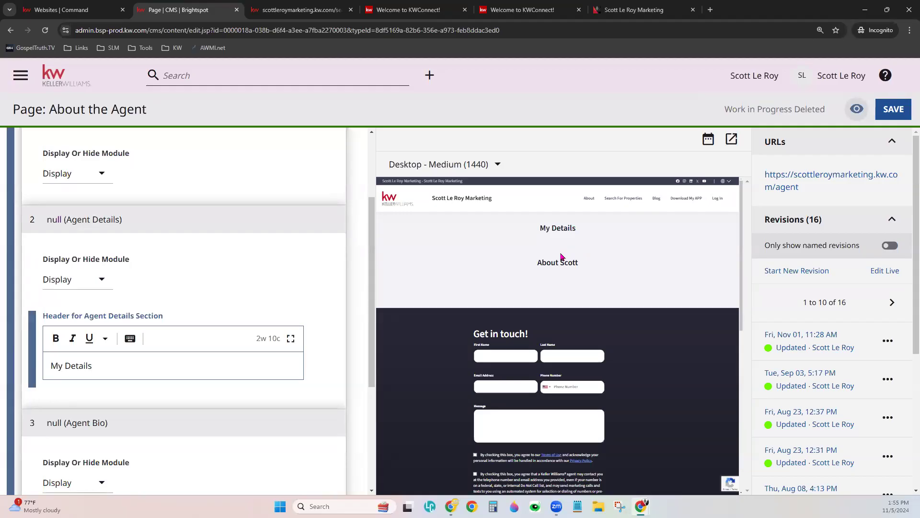
scroll(308, 349, "down", 4)
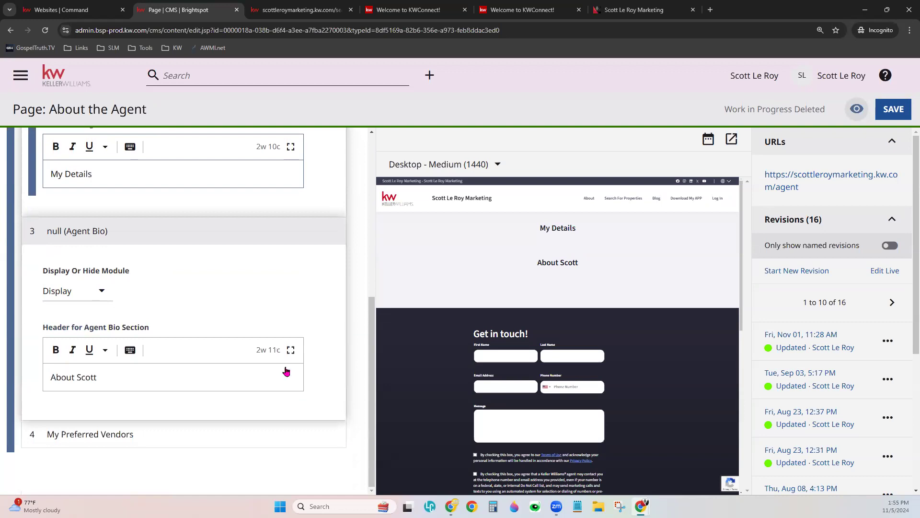
scroll(297, 422, "down", 6)
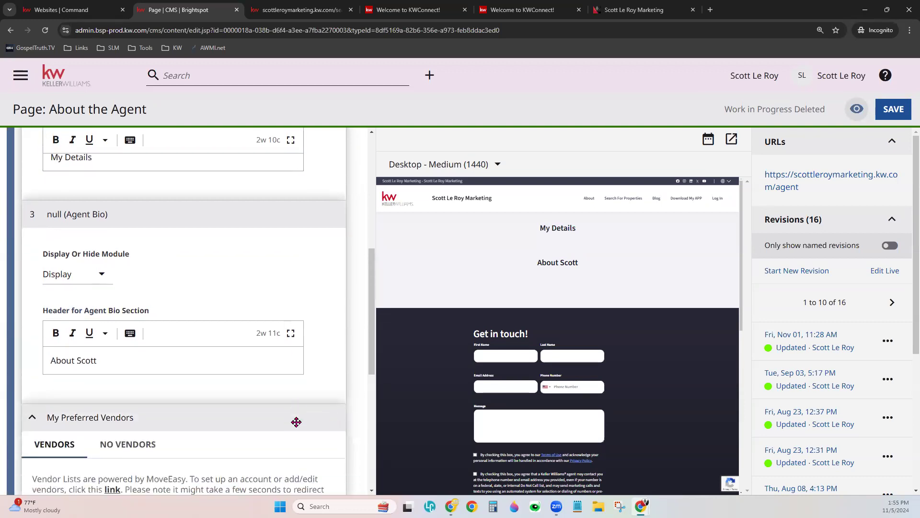
scroll(680, 390, "down", 4)
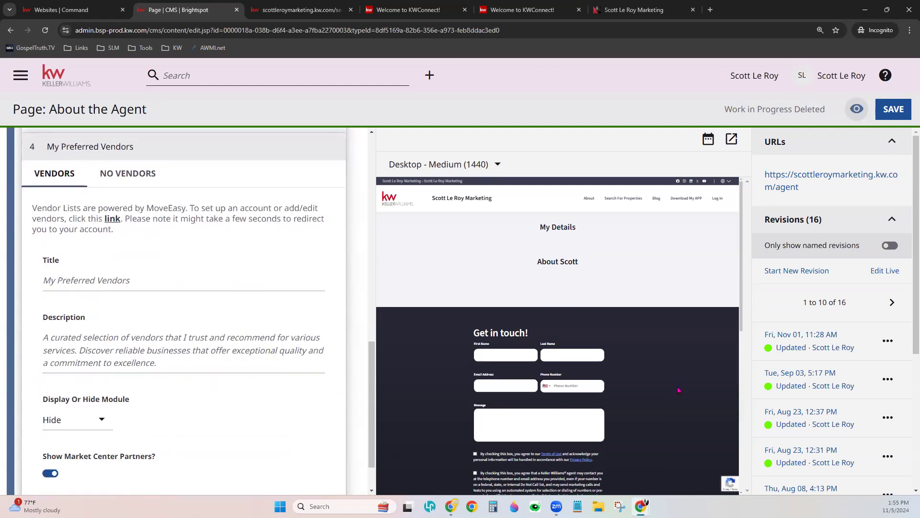
scroll(679, 390, "up", 2)
scroll(566, 371, "up", 2)
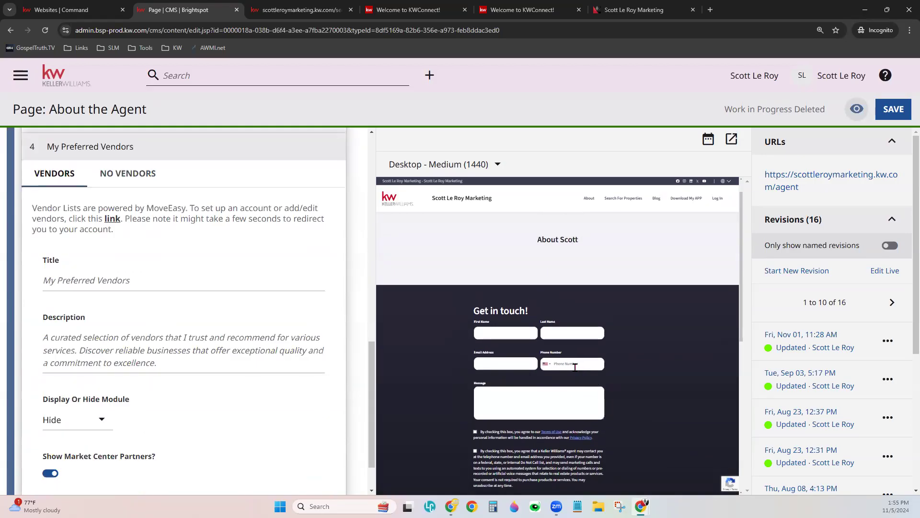
scroll(670, 346, "down", 10)
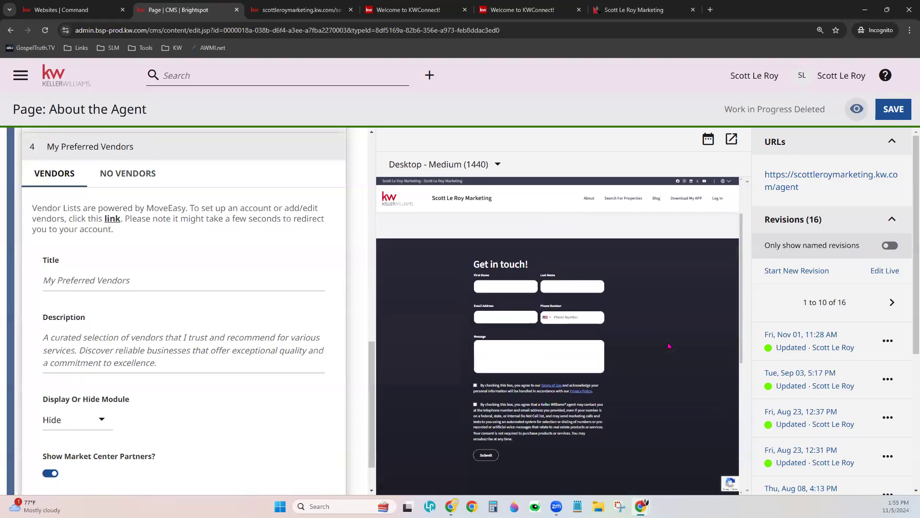
scroll(666, 344, "up", 10)
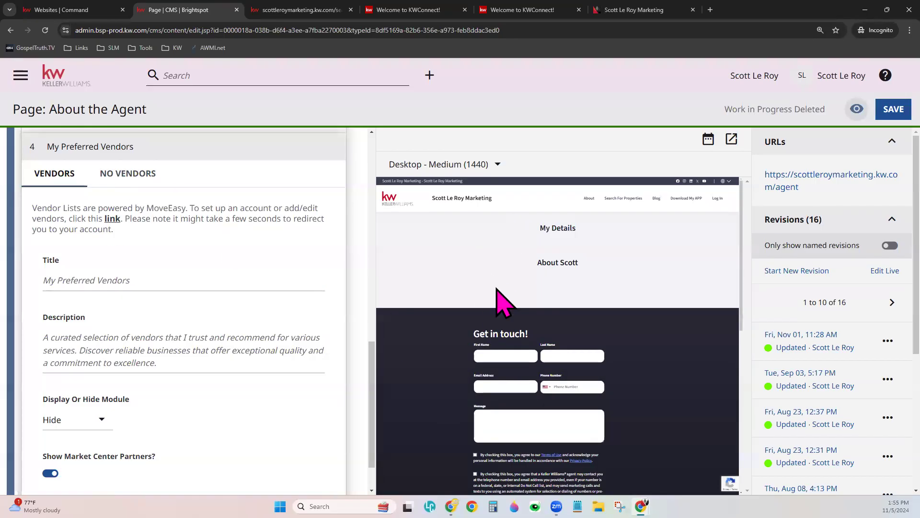
- Check the No Vendors tab's title setting, then go back to the Vendors tab
left_click(135, 174)
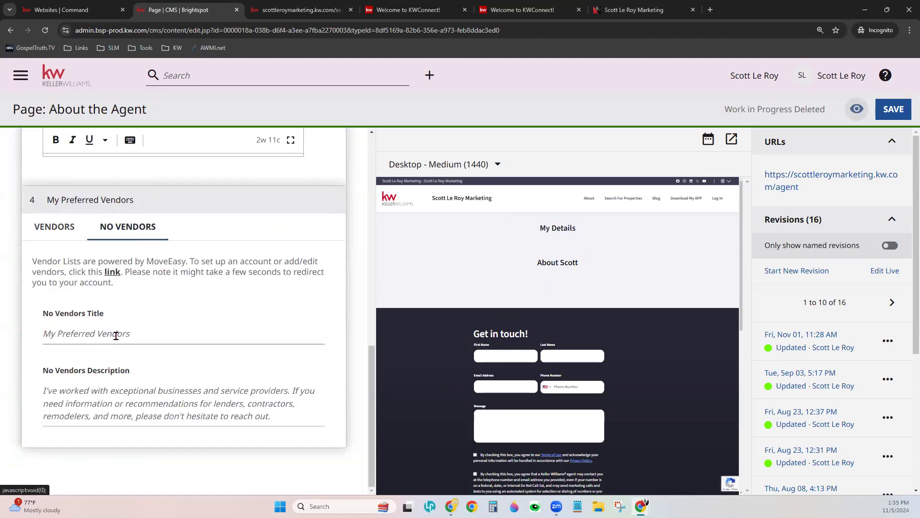
left_click(189, 339)
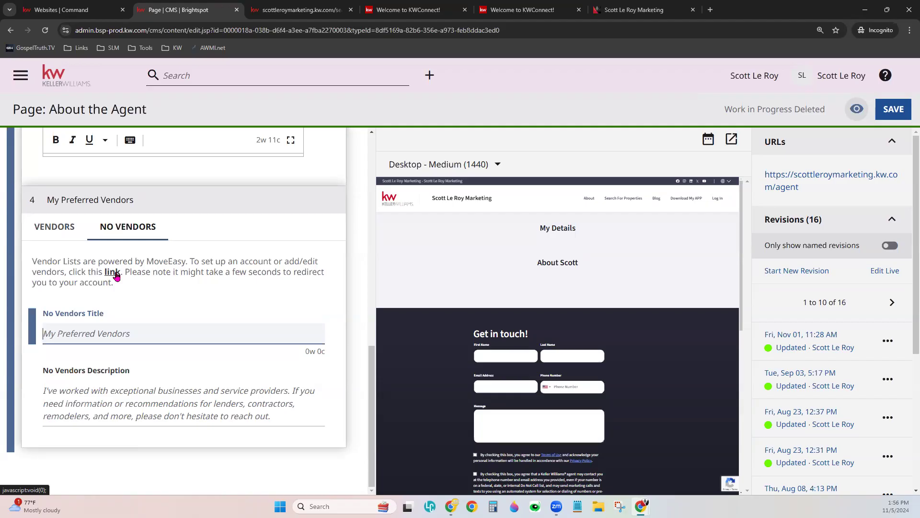
left_click(48, 227)
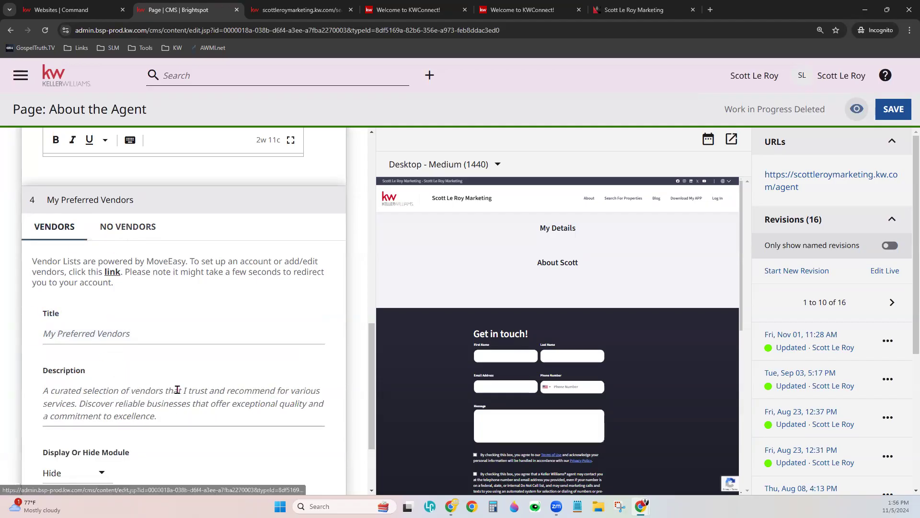
scroll(207, 391, "down", 2)
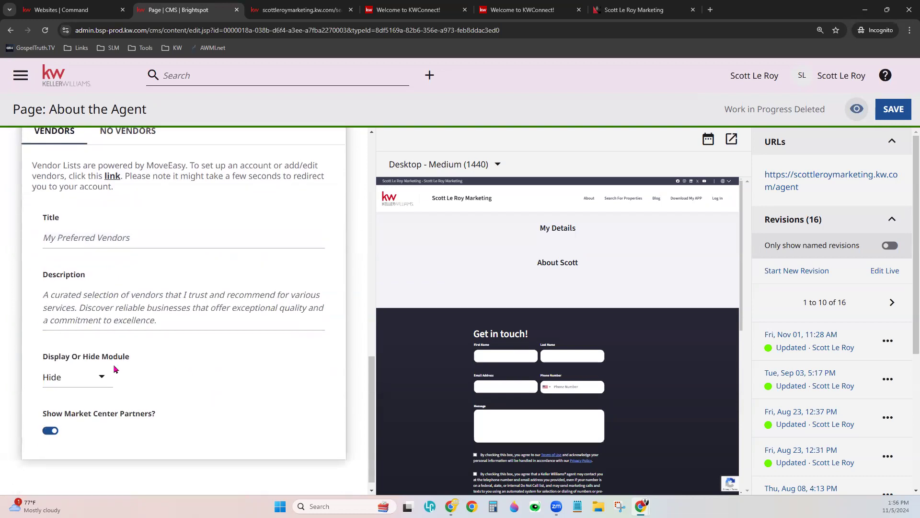
- Set My Preferred Vendors to Display and refresh the page preview
left_click(73, 377)
left_click(91, 351)
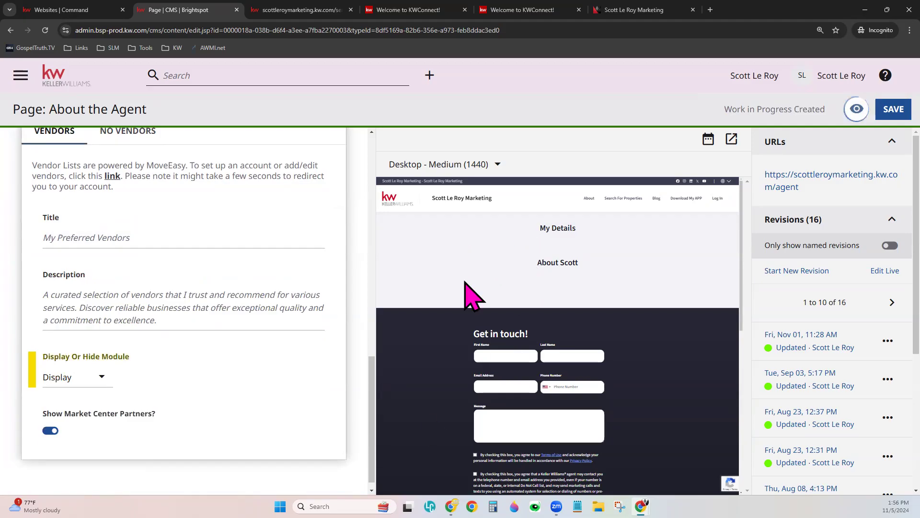
left_click(856, 108)
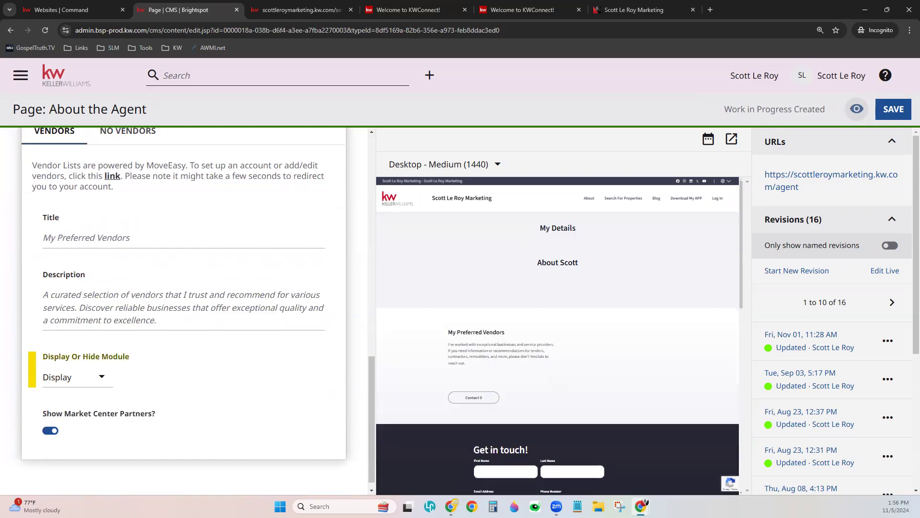